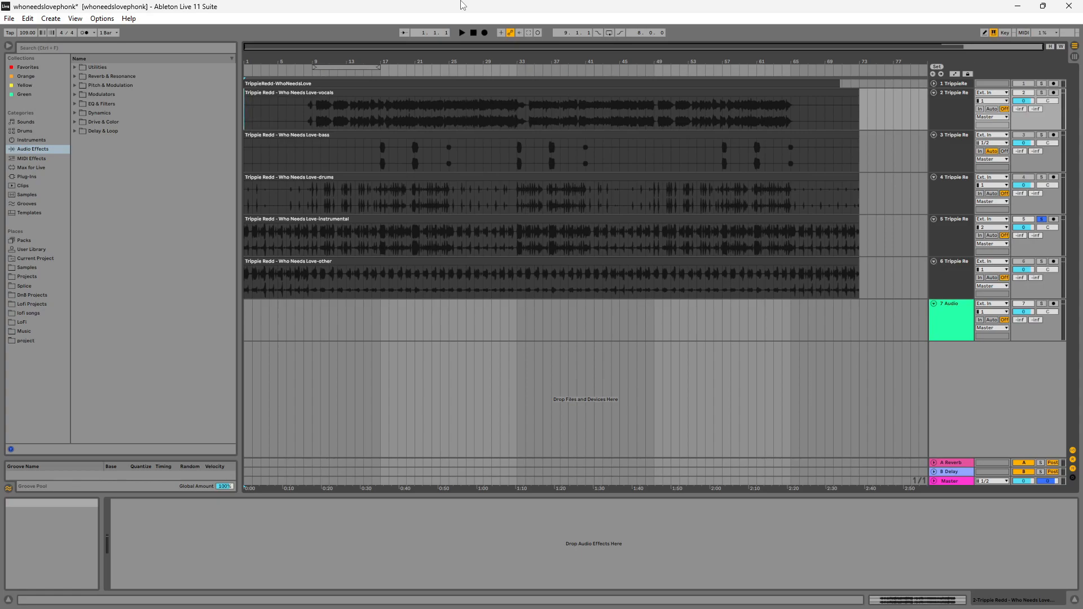
# Play the soloed vocals track from bar 8, stop playback and turn its solo off.
pyautogui.click(305, 113)
pyautogui.click(1041, 93)
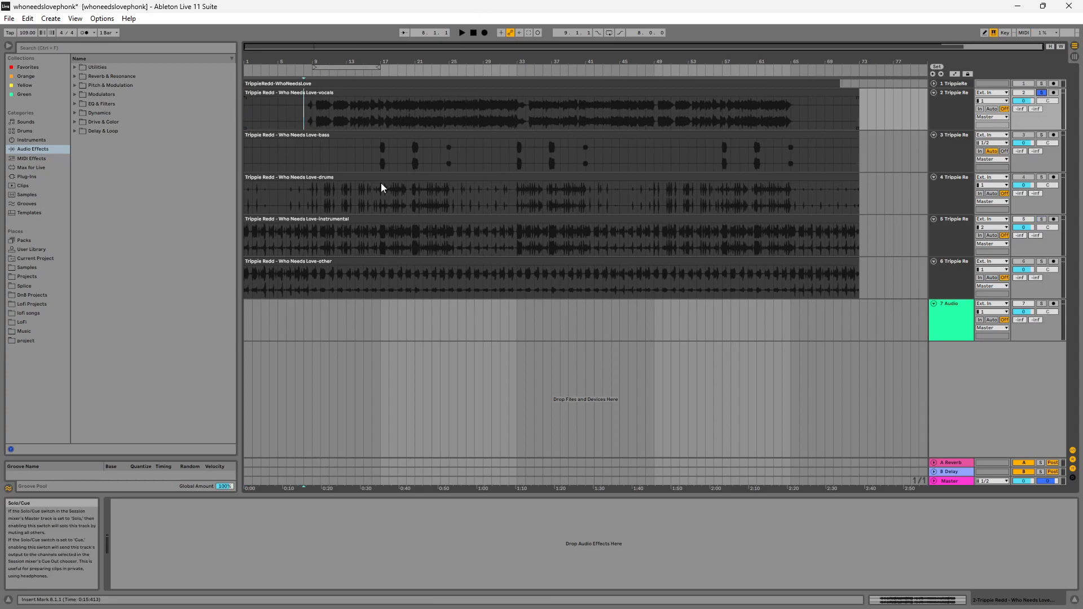
pyautogui.scroll(4, 302, 119)
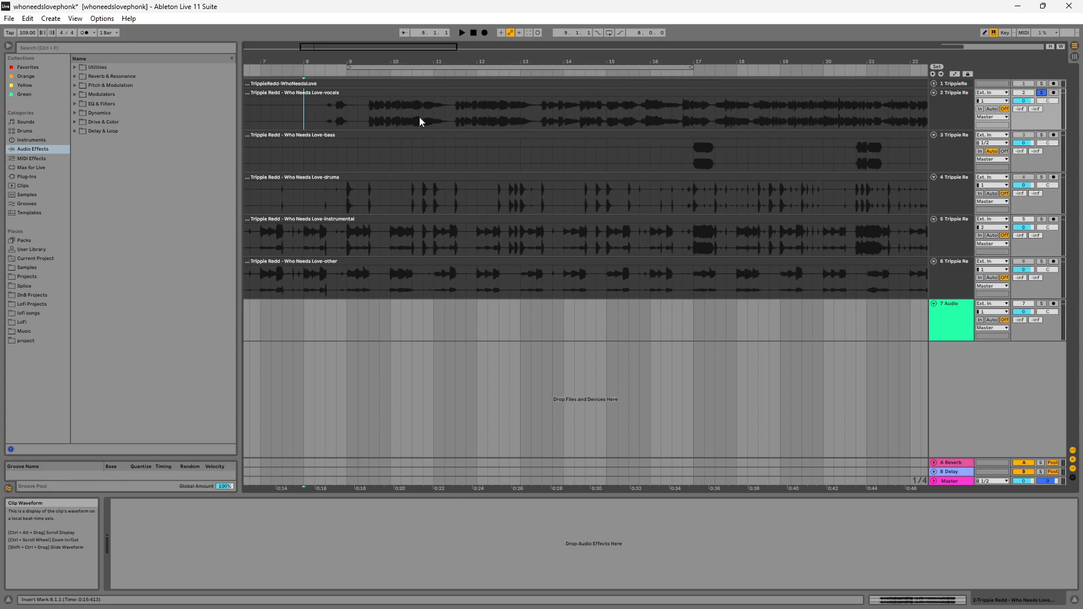
pyautogui.press('space')
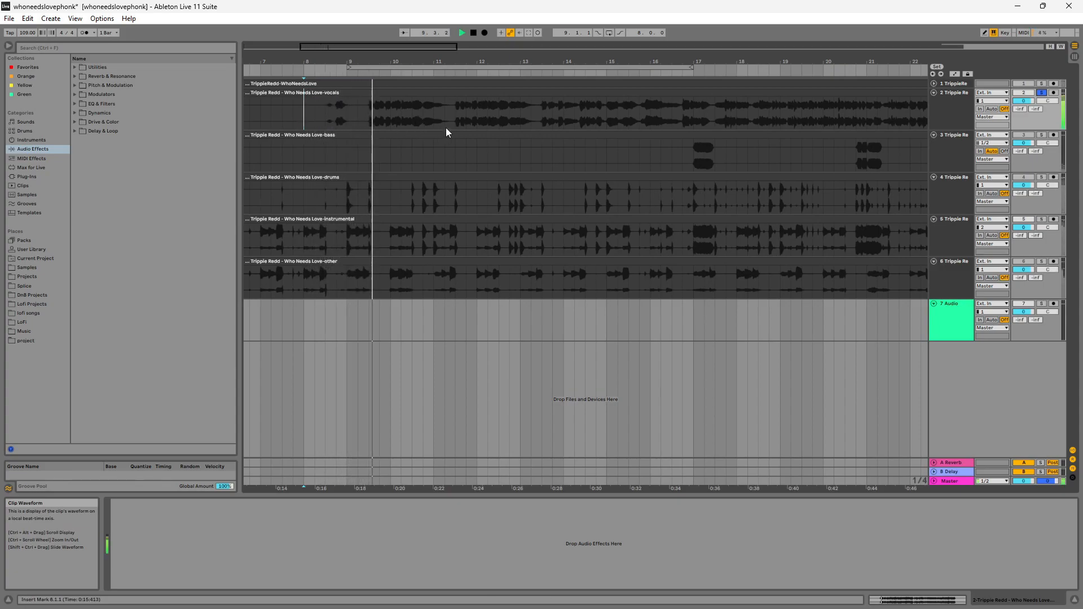
pyautogui.press('space')
pyautogui.click(1043, 93)
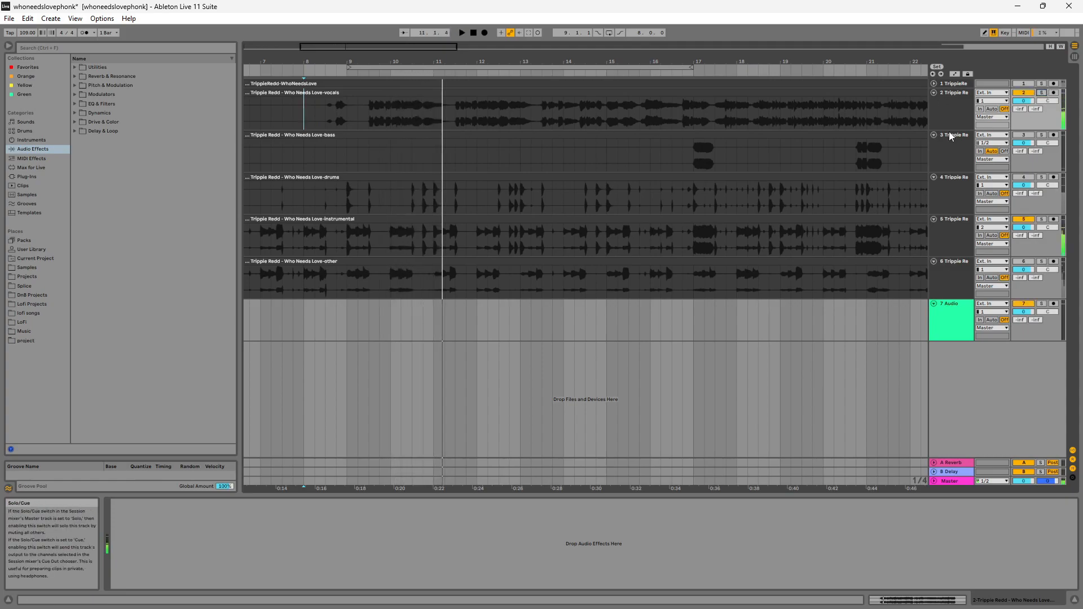
# Examine the stem waveforms across the whole arrangement and around the start of the vocals at bar 9.
pyautogui.scroll(-6, 906, 138)
pyautogui.click(366, 123)
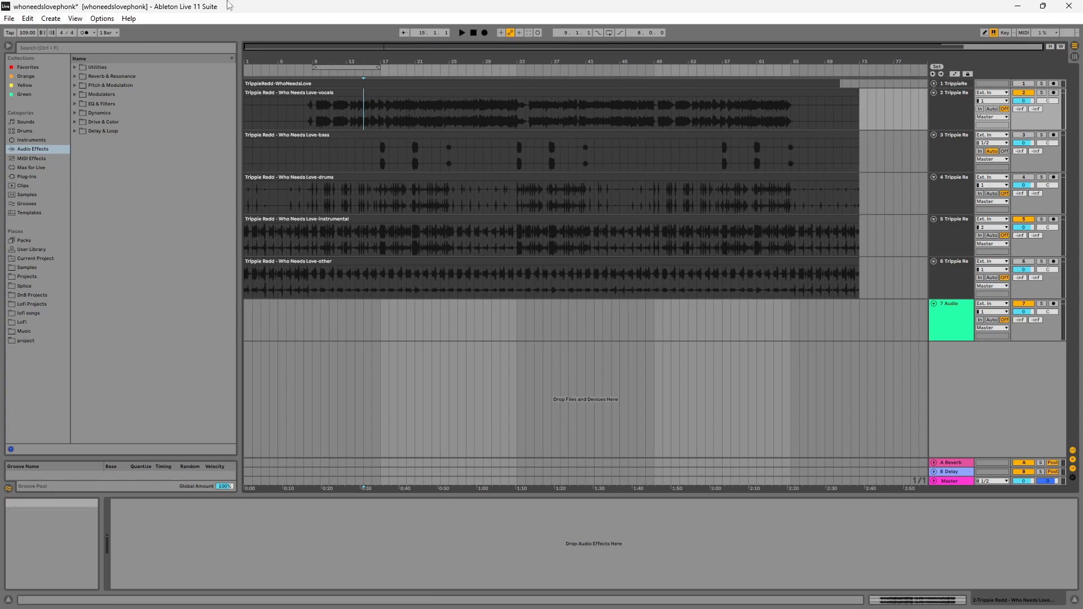
pyautogui.moveTo(27, 33)
pyautogui.mouseDown()
pyautogui.moveTo(27, 43)
pyautogui.moveTo(27, 33)
pyautogui.mouseUp()
pyautogui.click(313, 119)
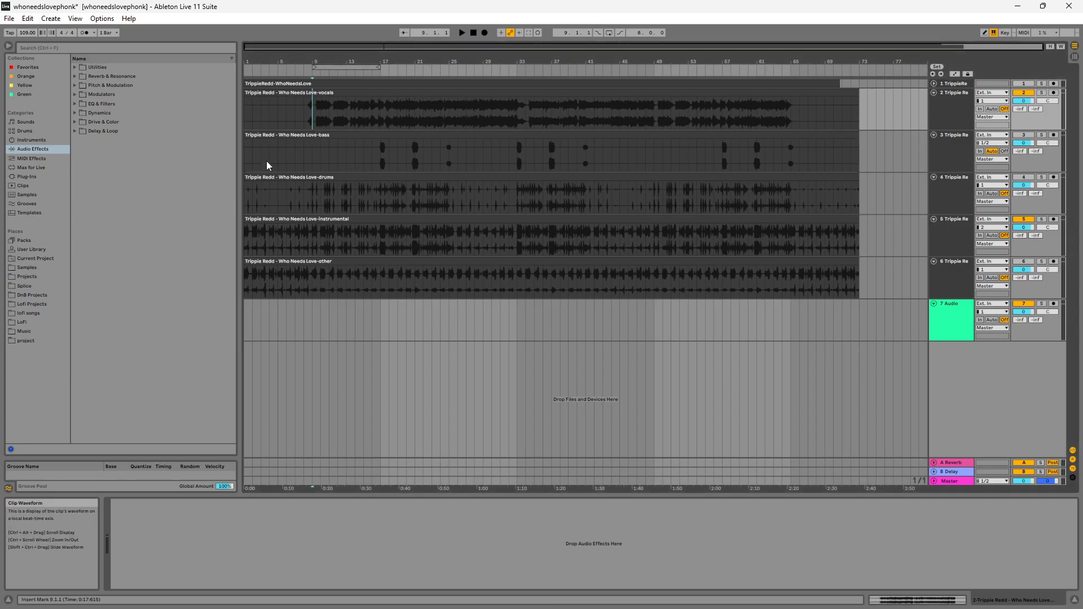
pyautogui.scroll(5, 574, 284)
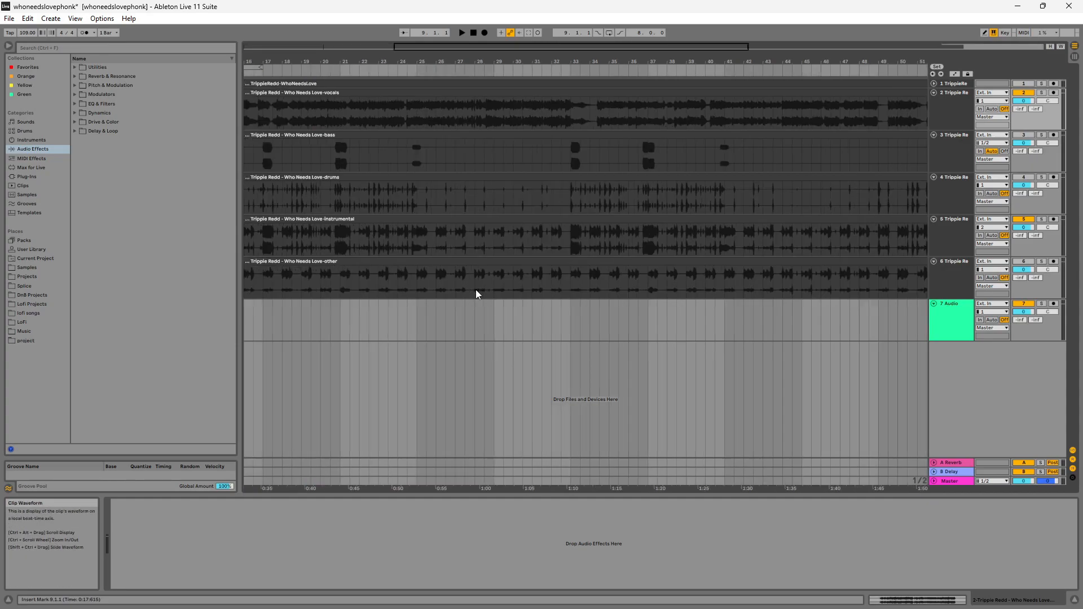
pyautogui.scroll(-5, 812, 284)
pyautogui.scroll(5, 834, 283)
pyautogui.scroll(-5, 834, 284)
pyautogui.scroll(8, 319, 293)
pyautogui.scroll(-8, 397, 280)
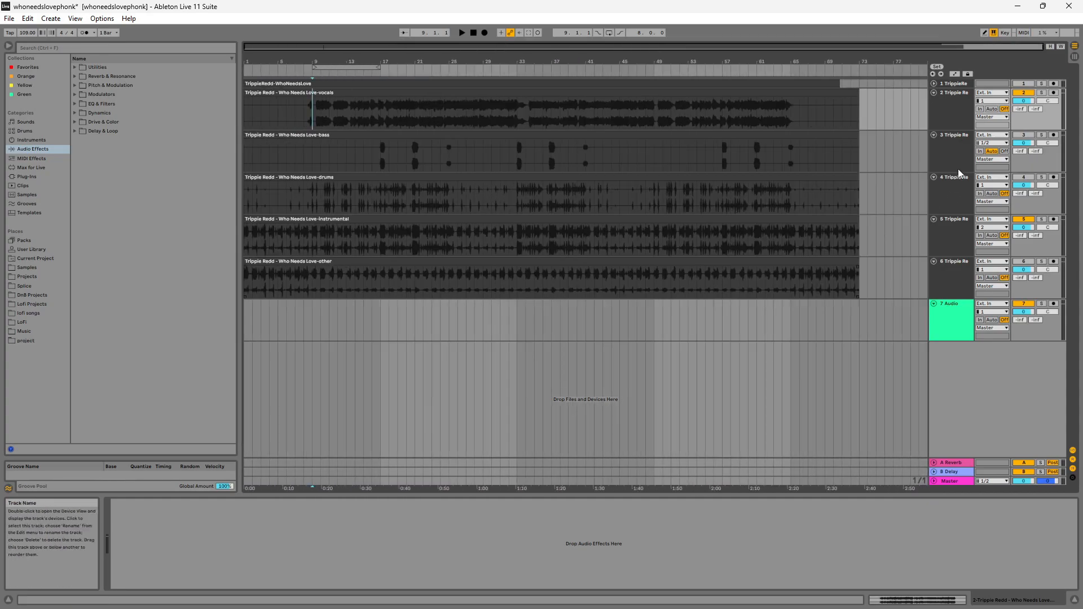
# Play the "other" stem soloed from bar 1, then stop playback with the solo switched to the instrumental stem.
pyautogui.click(952, 113)
pyautogui.click(953, 237)
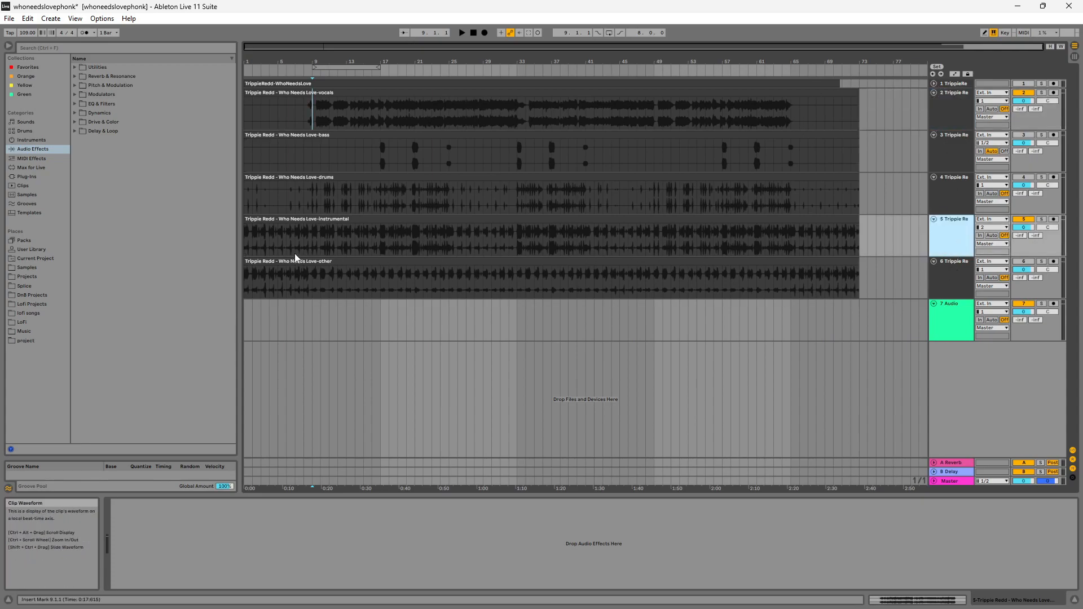
pyautogui.click(286, 234)
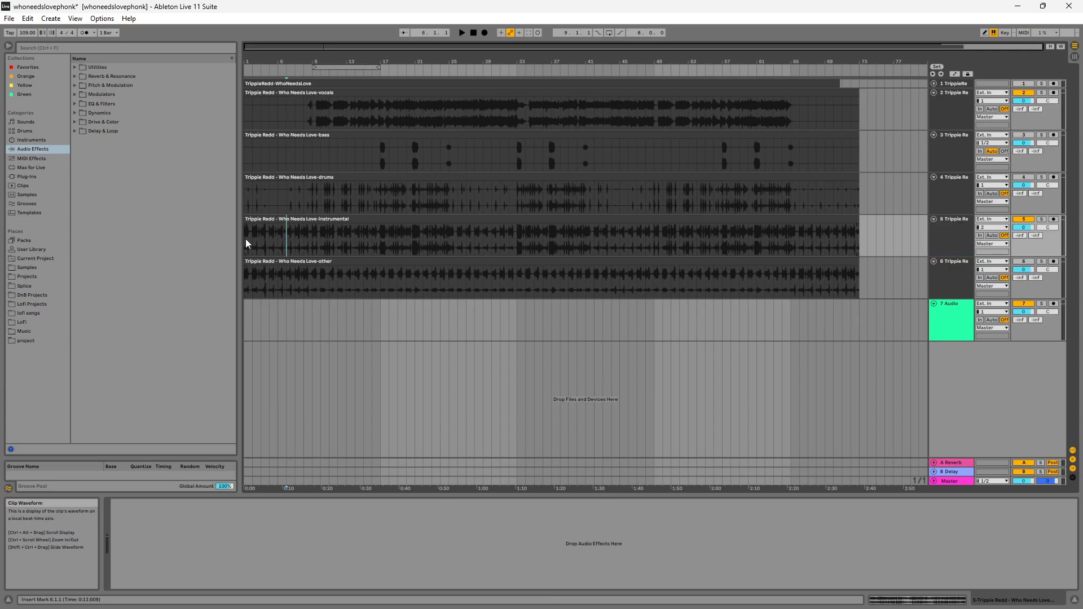
pyautogui.click(248, 286)
pyautogui.click(244, 286)
pyautogui.scroll(3, 255, 286)
pyautogui.click(1041, 261)
pyautogui.press('space')
pyautogui.scroll(-5, 511, 290)
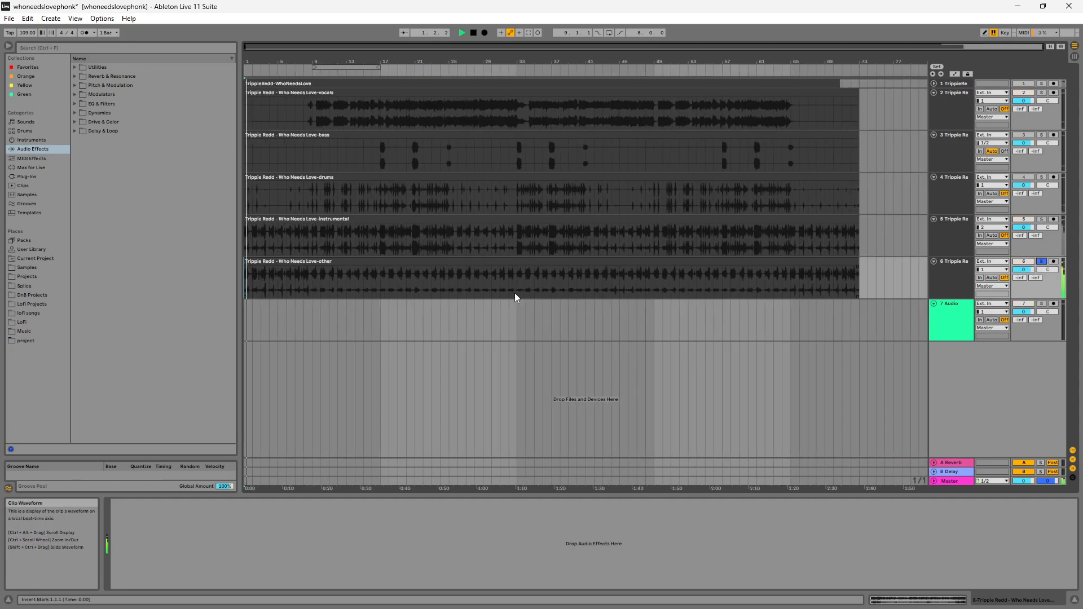
pyautogui.click(1042, 220)
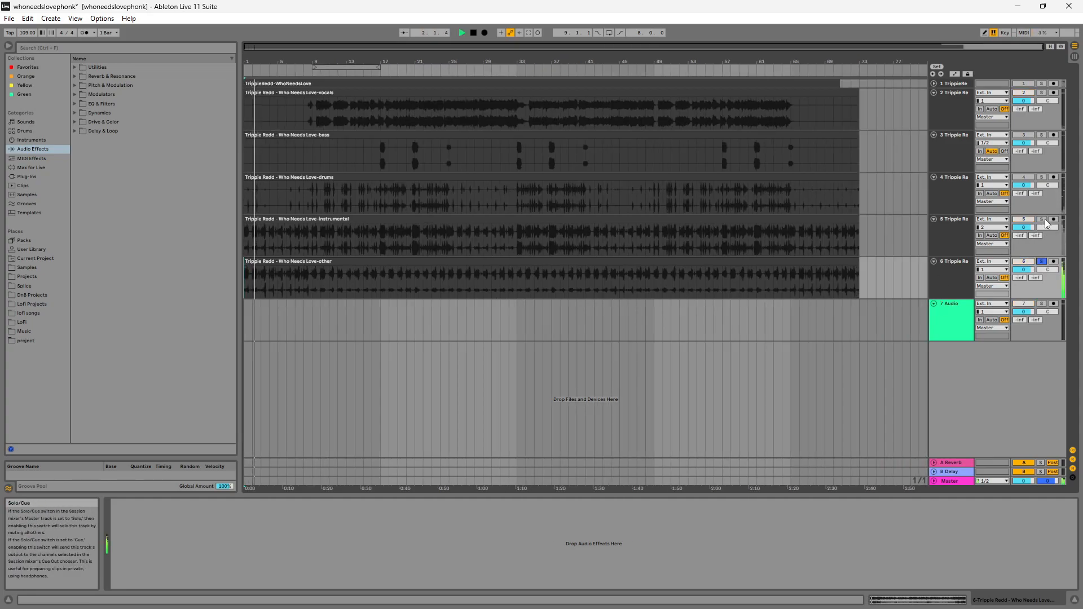
pyautogui.click(306, 239)
pyautogui.press('space')
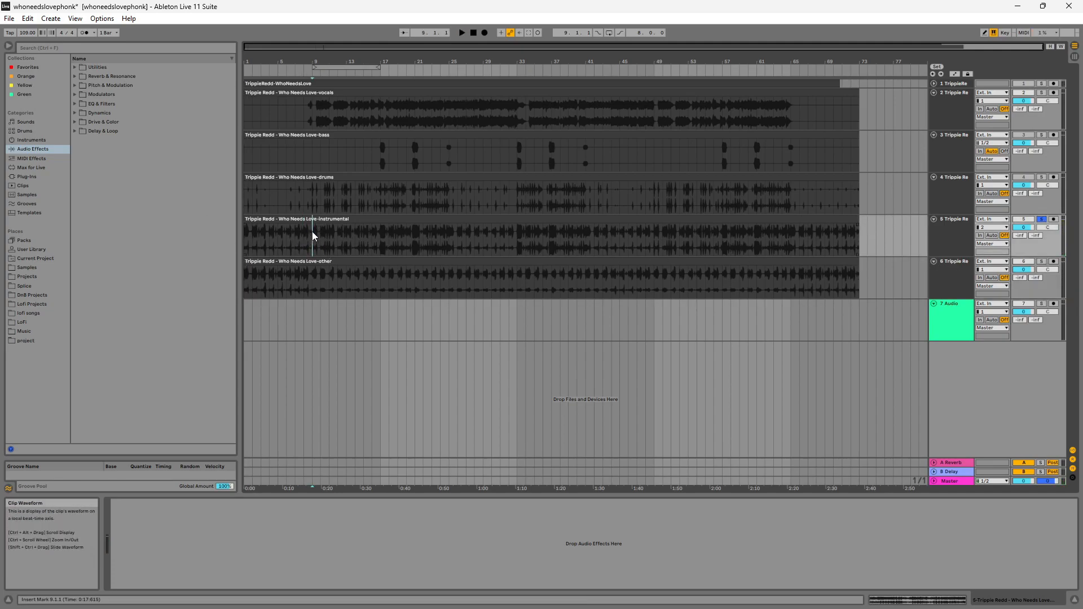
# Convert the harmony of the instrumental stem's first eight bars to a new MIDI track.
pyautogui.moveTo(312, 236); pyautogui.dragTo(222, 234)
pyautogui.scroll(3, 314, 112)
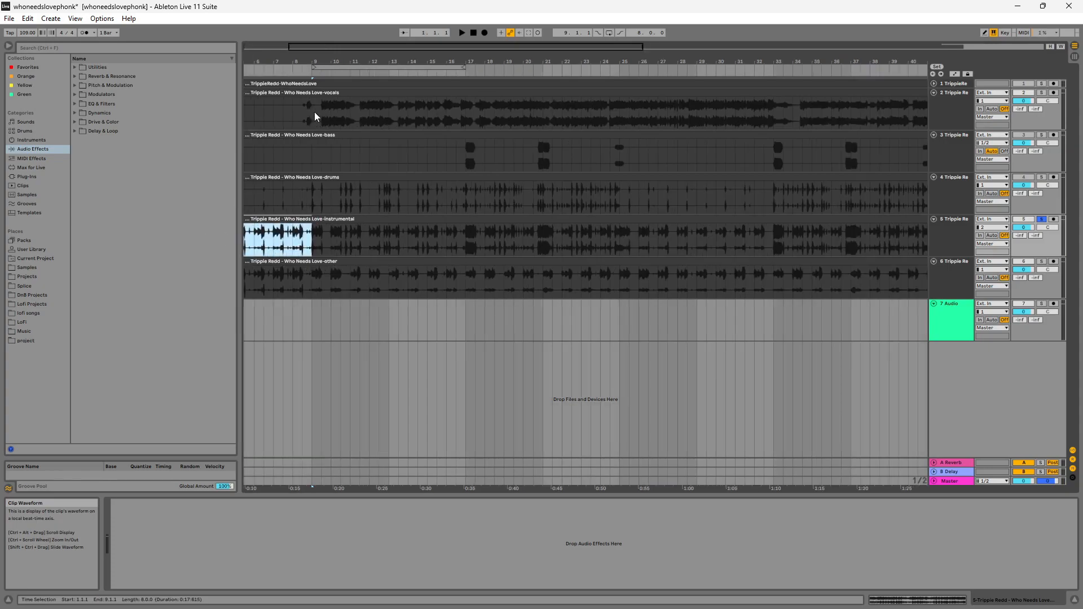
pyautogui.scroll(-3, 320, 121)
pyautogui.scroll(4, 269, 239)
pyautogui.scroll(-4, 317, 240)
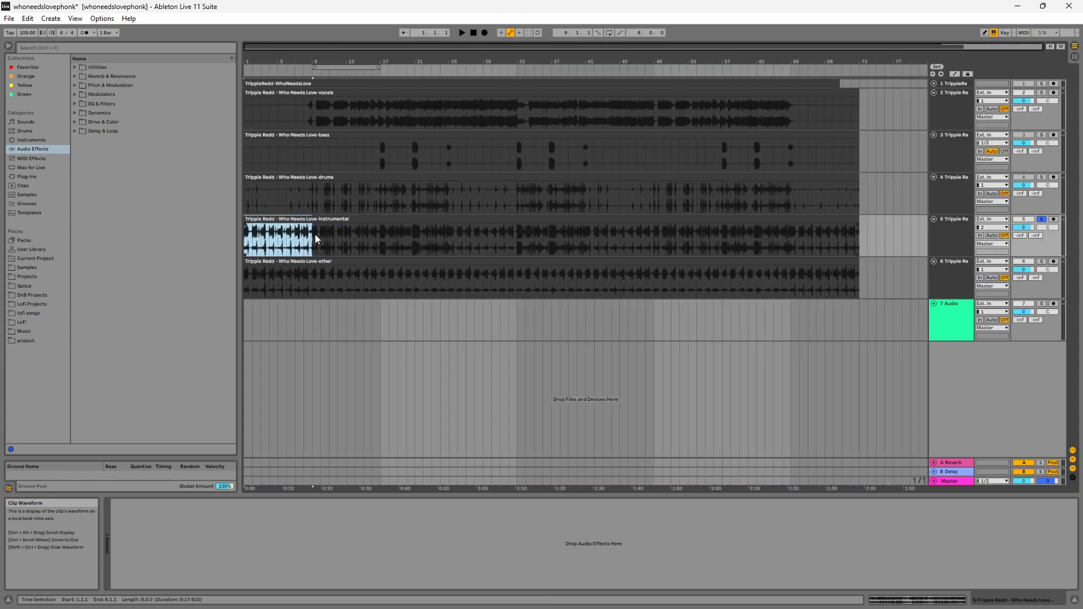
pyautogui.scroll(2, 247, 240)
pyautogui.scroll(-2, 248, 241)
pyautogui.scroll(2, 254, 247)
pyautogui.scroll(-2, 254, 246)
pyautogui.rightClick(300, 236)
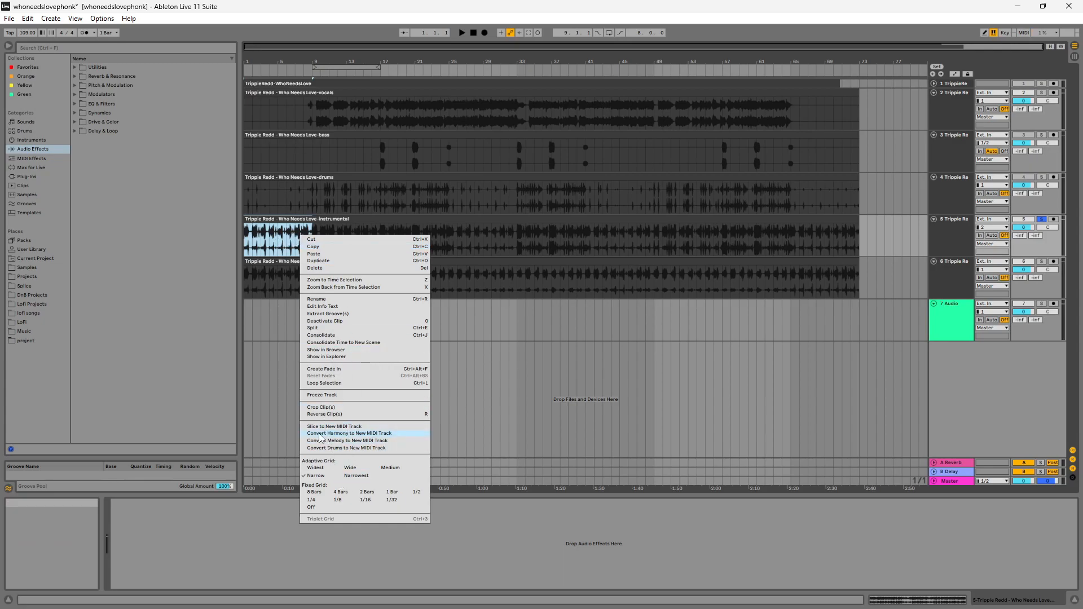
pyautogui.click(388, 432)
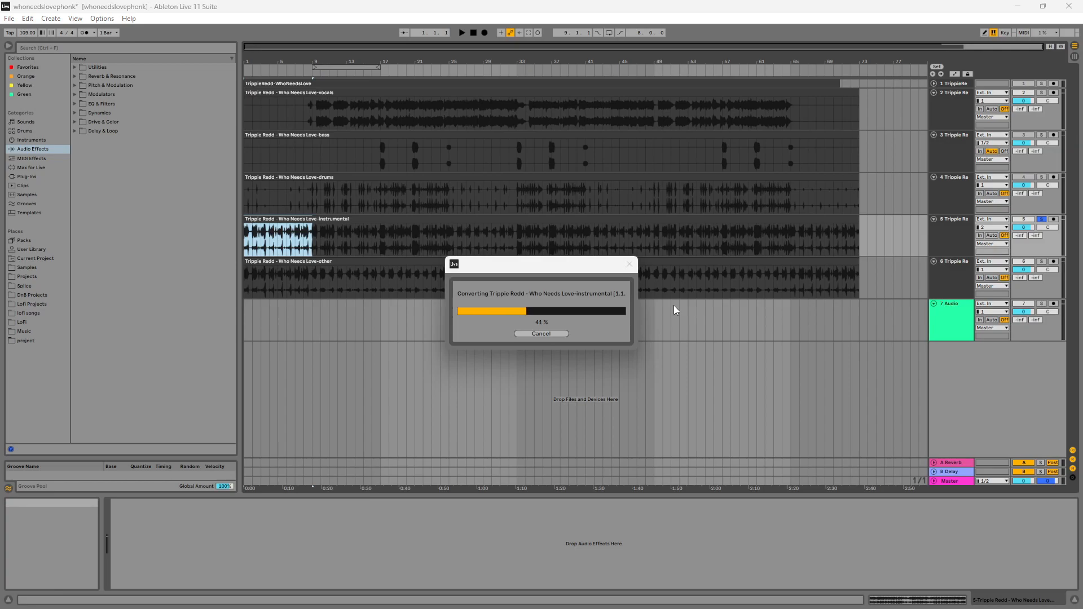
# Solo the converted harmony track and play it from the start of the song.
pyautogui.click(1041, 262)
pyautogui.click(247, 285)
pyautogui.press('space')
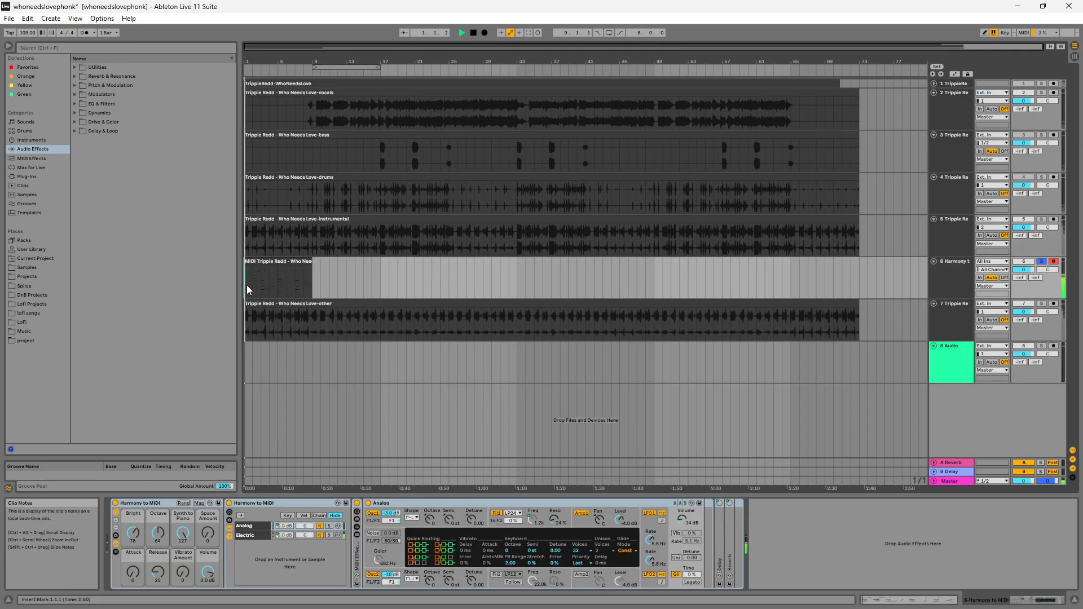
# Open the harmony MIDI clip in an enlarged note editor, zoomed in on the octaves around C1 to C3.
pyautogui.doubleClick(294, 271)
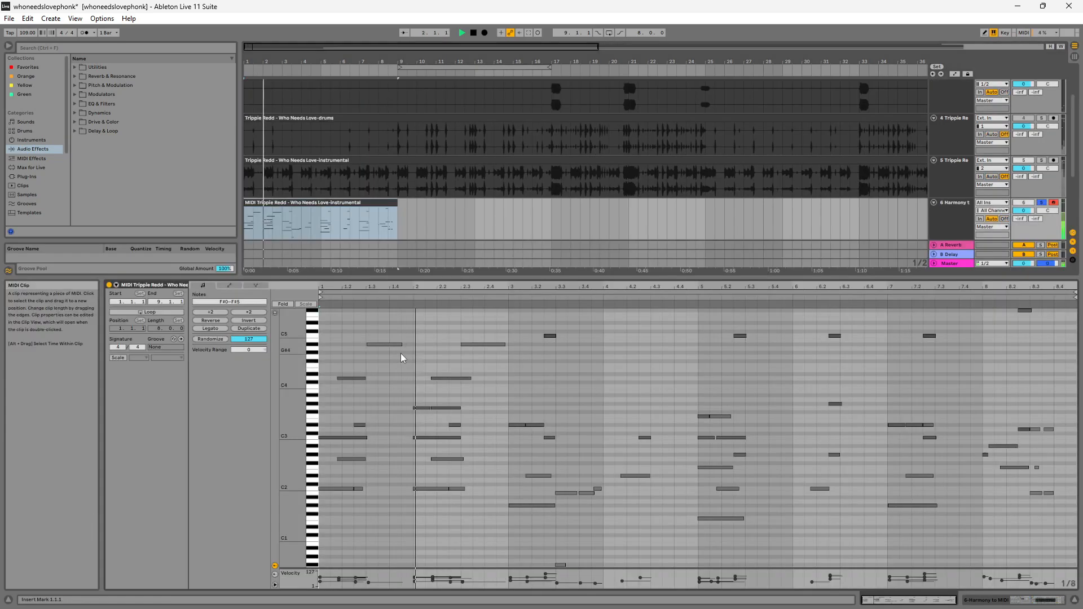
pyautogui.moveTo(617, 277); pyautogui.dragTo(623, 187)
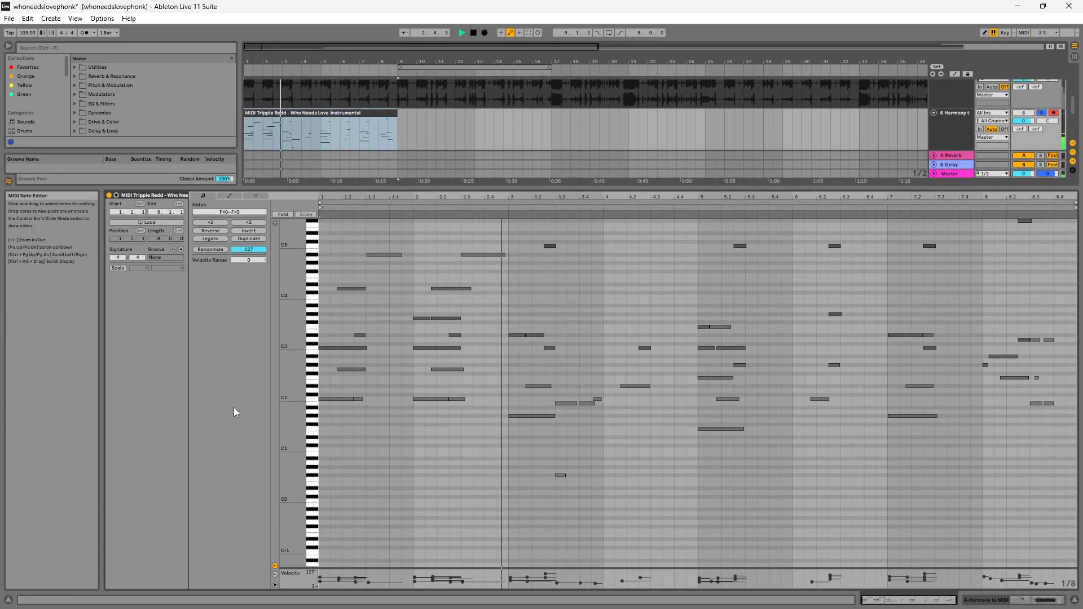
pyautogui.moveTo(290, 382)
pyautogui.mouseDown()
pyautogui.moveTo(303, 381)
pyautogui.moveTo(291, 382)
pyautogui.mouseUp()
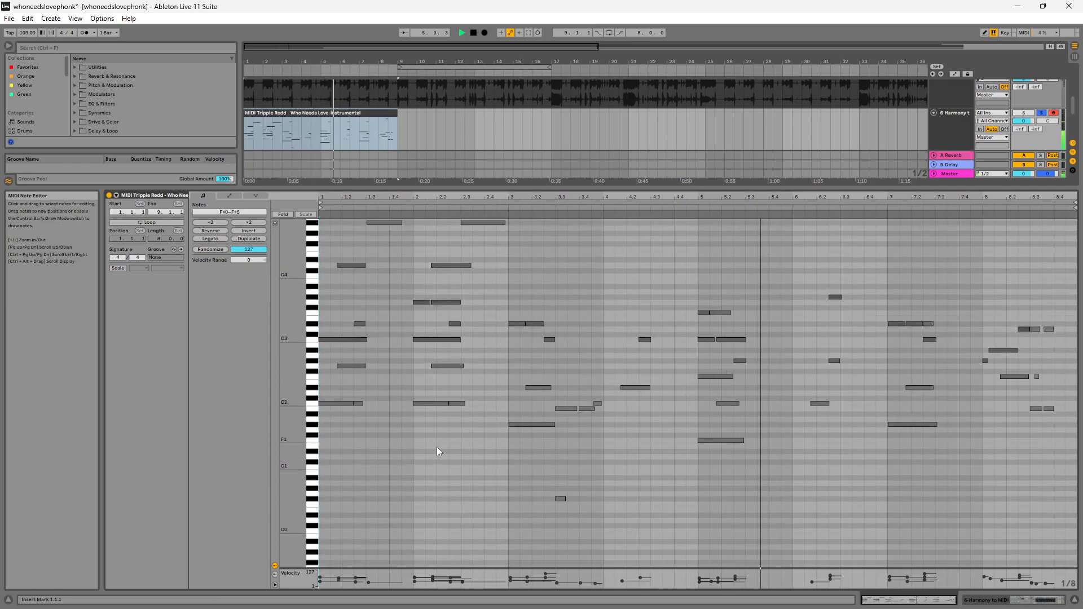
pyautogui.moveTo(291, 416); pyautogui.dragTo(299, 416)
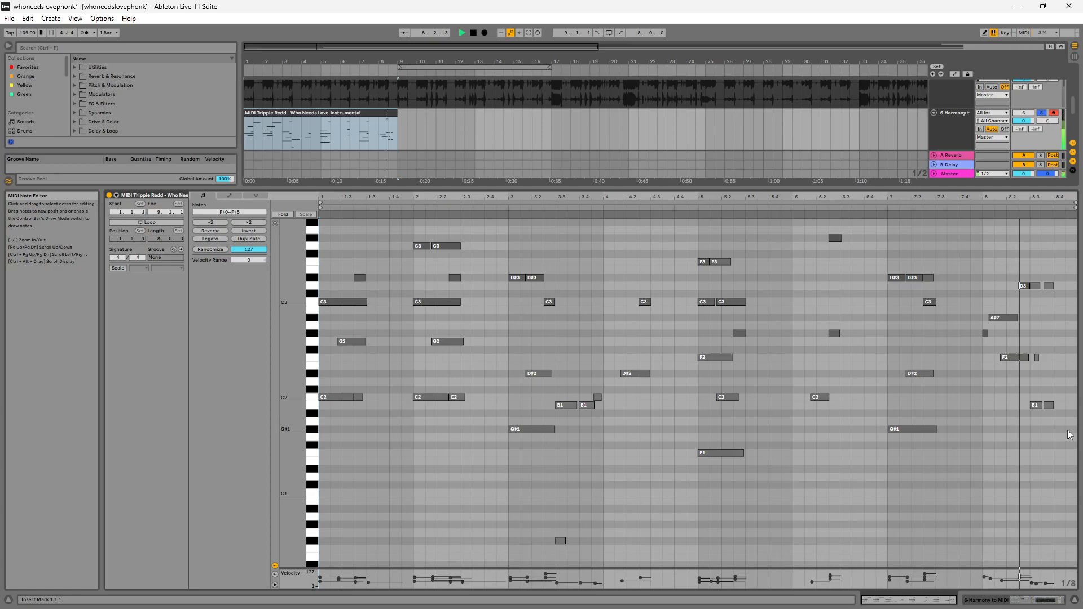
# Insert an empty MIDI track directly below the harmony track.
pyautogui.doubleClick(941, 134)
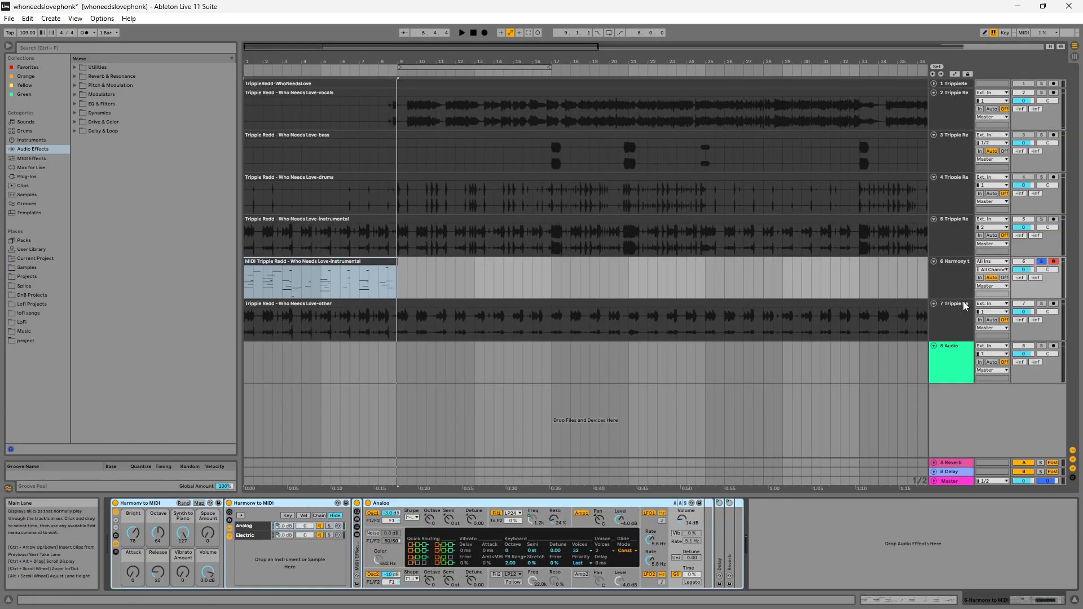
pyautogui.rightClick(962, 277)
pyautogui.click(1004, 365)
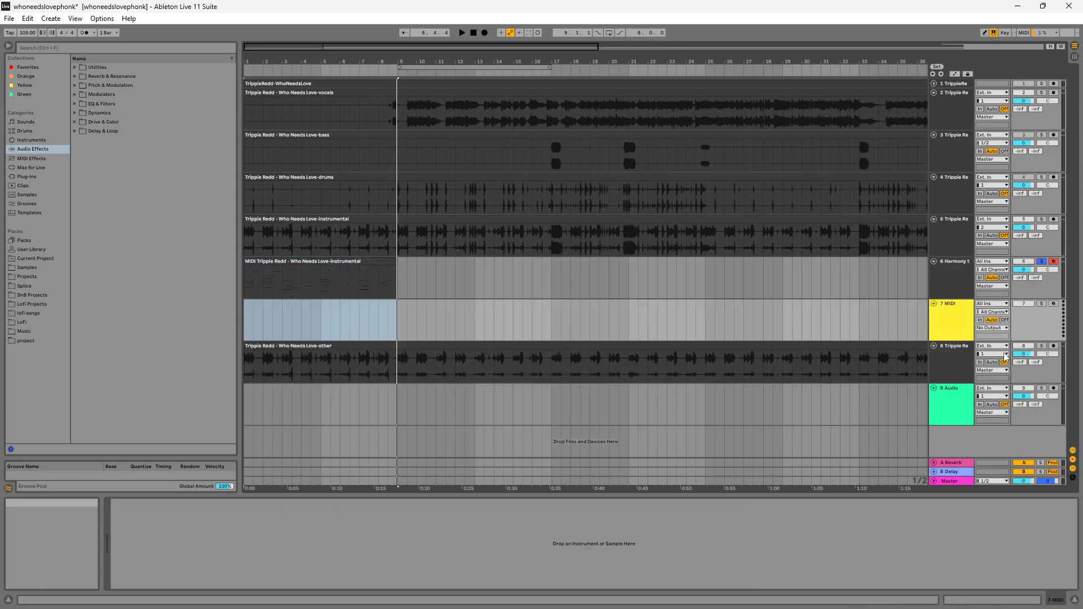
# Copy the lowest bass notes (C2, G#1, F1 and the final B1 pair) from the harmony clip.
pyautogui.doubleClick(324, 277)
pyautogui.moveTo(383, 449); pyautogui.dragTo(323, 387)
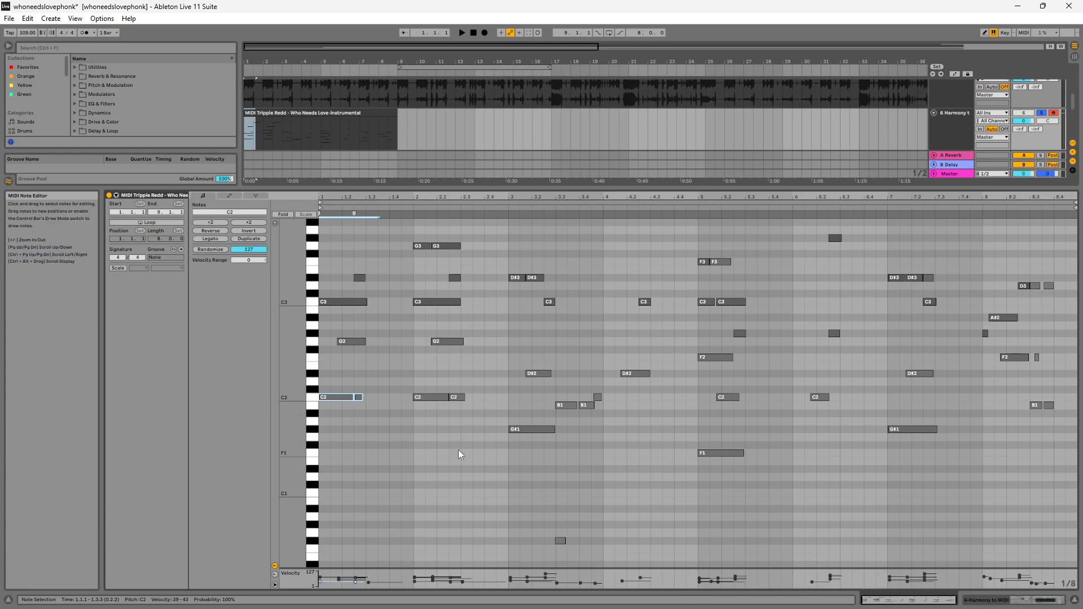
pyautogui.moveTo(469, 441); pyautogui.dragTo(1058, 391)
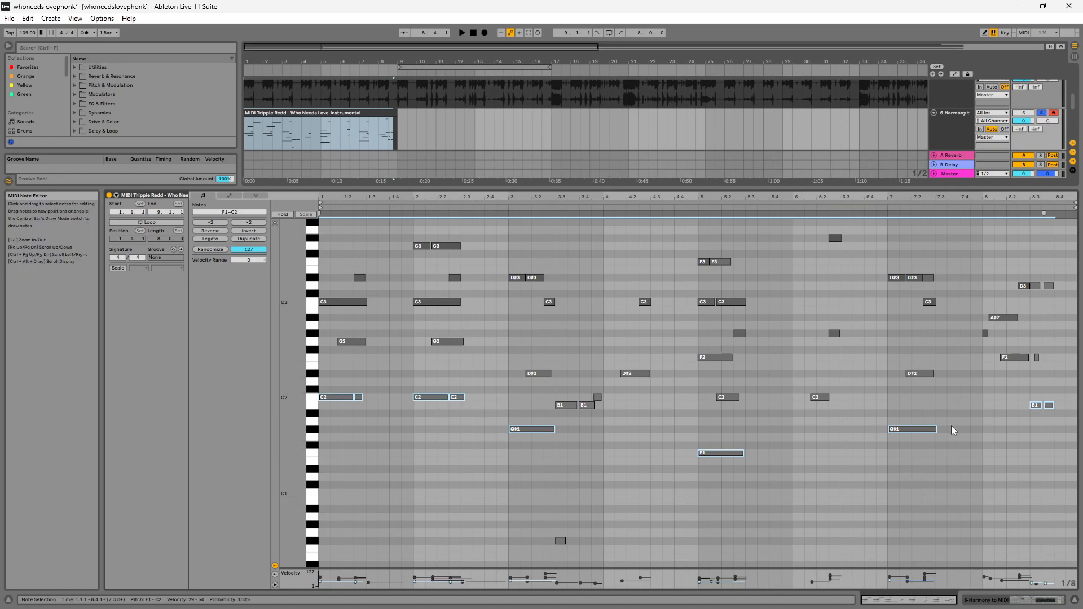
# Insert an empty eight-bar MIDI clip from bar 1 to bar 9 on the new MIDI track.
pyautogui.doubleClick(949, 130)
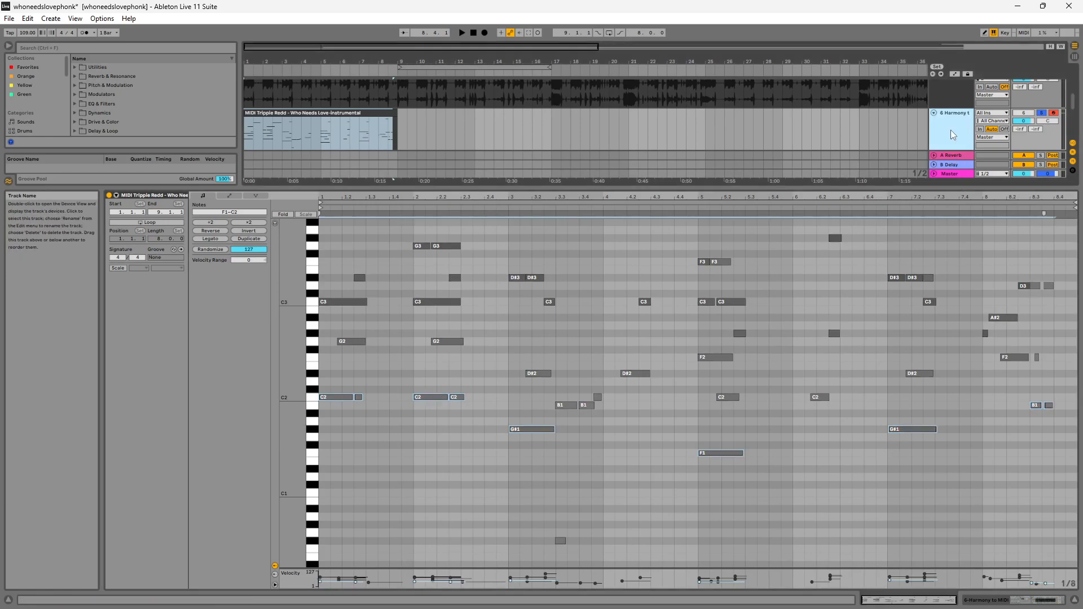
pyautogui.moveTo(246, 315); pyautogui.dragTo(406, 322)
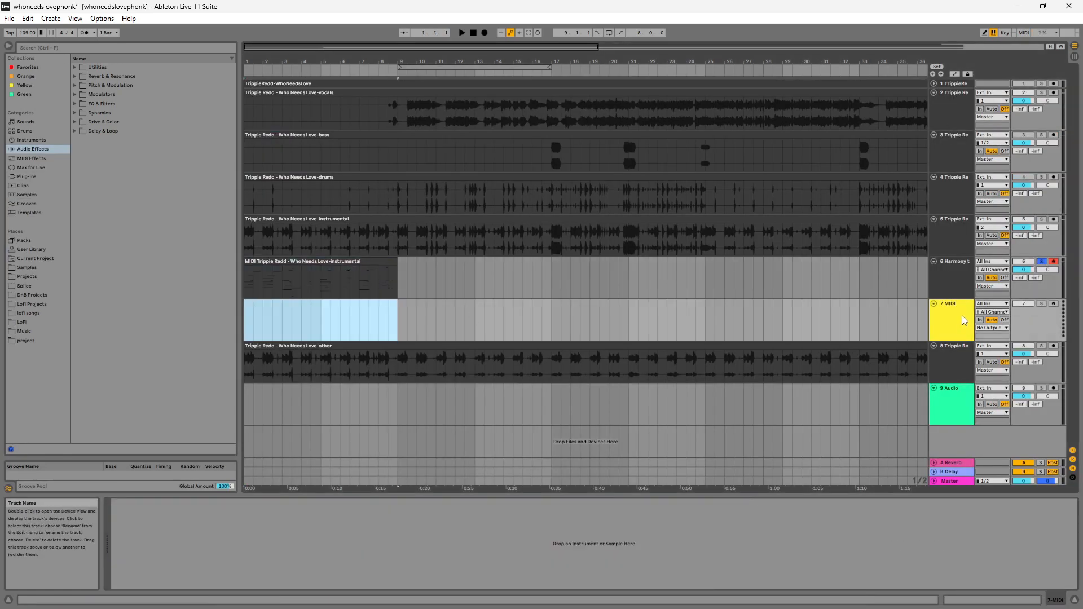
pyautogui.click(399, 321)
pyautogui.moveTo(387, 314); pyautogui.dragTo(245, 316)
pyautogui.rightClick(368, 312)
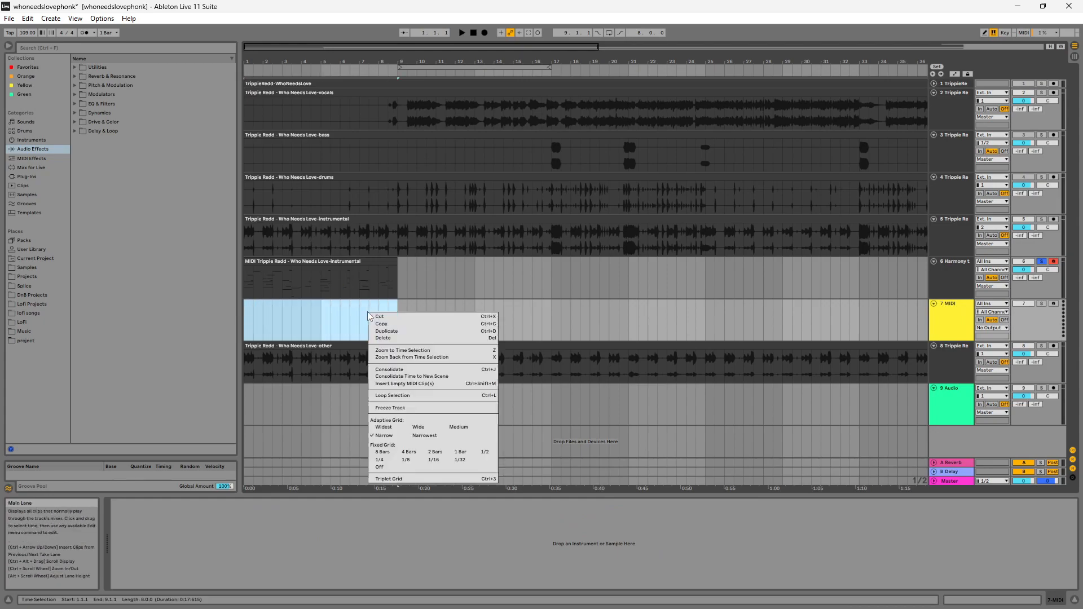
pyautogui.click(394, 383)
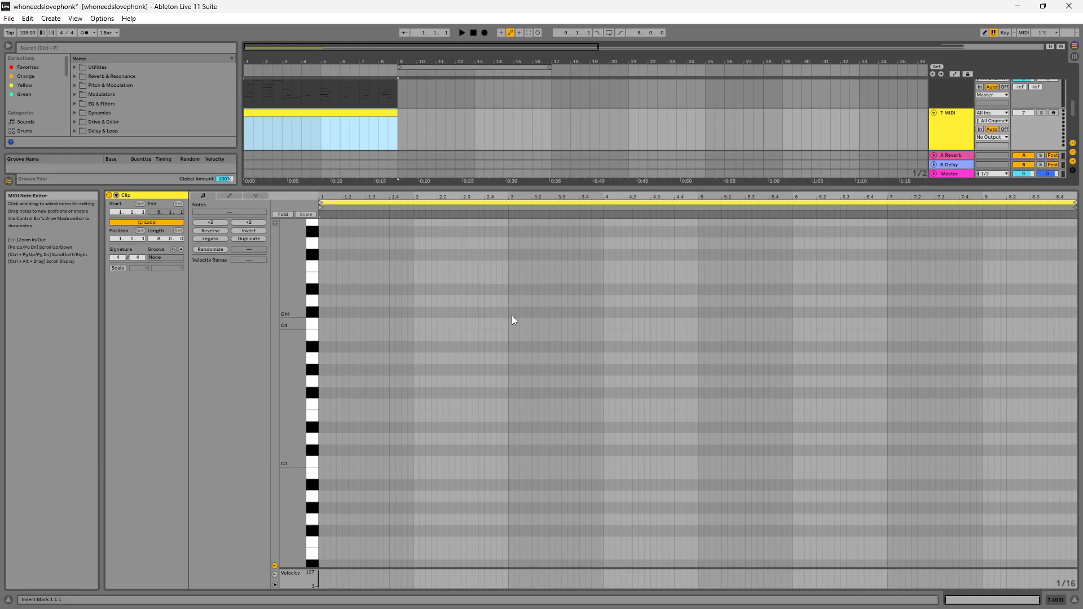
# Paste the copied bass notes into the empty clip and move them to start at bar 1.
pyautogui.scroll(-1, 417, 429)
pyautogui.click(410, 434)
pyautogui.click(419, 389)
pyautogui.hotkey('ctrl', 'v')
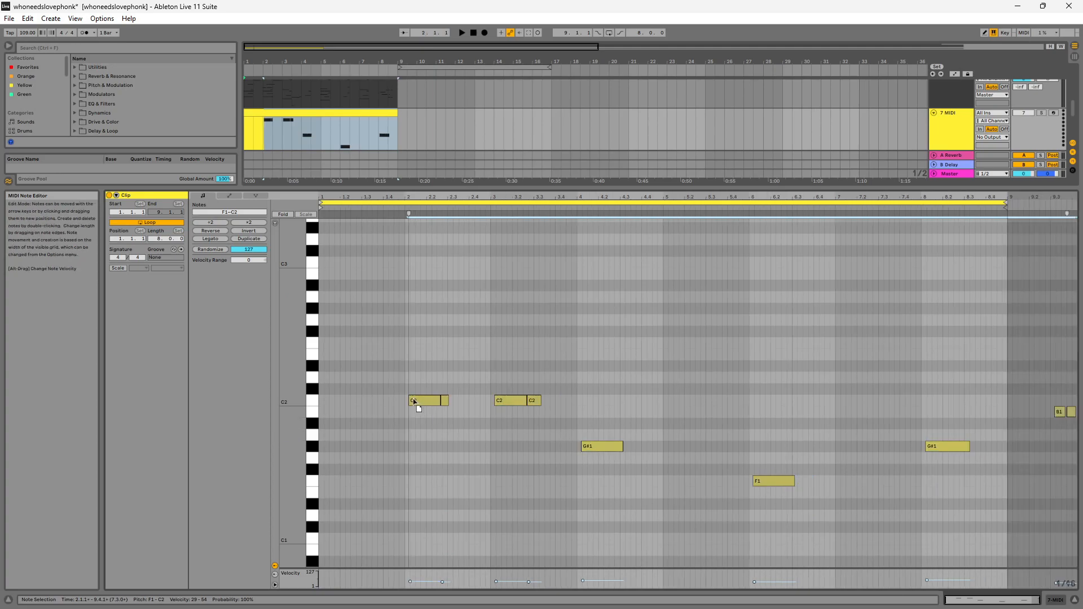
pyautogui.moveTo(416, 401); pyautogui.dragTo(331, 401)
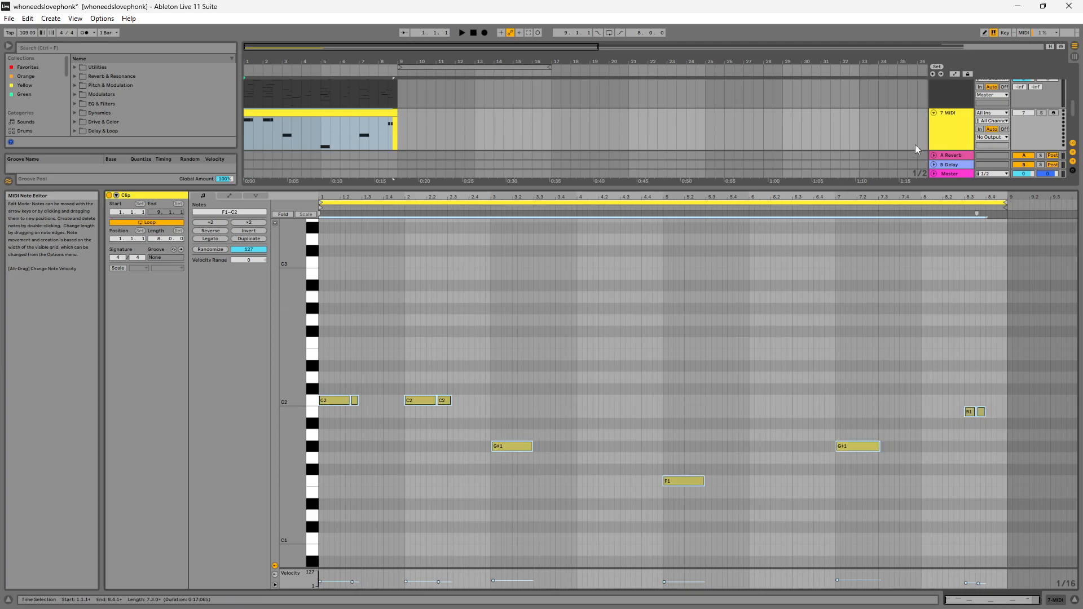
# Place the insert marker at the start of the bass-note clip and solo its MIDI track.
pyautogui.doubleClick(942, 123)
pyautogui.click(247, 325)
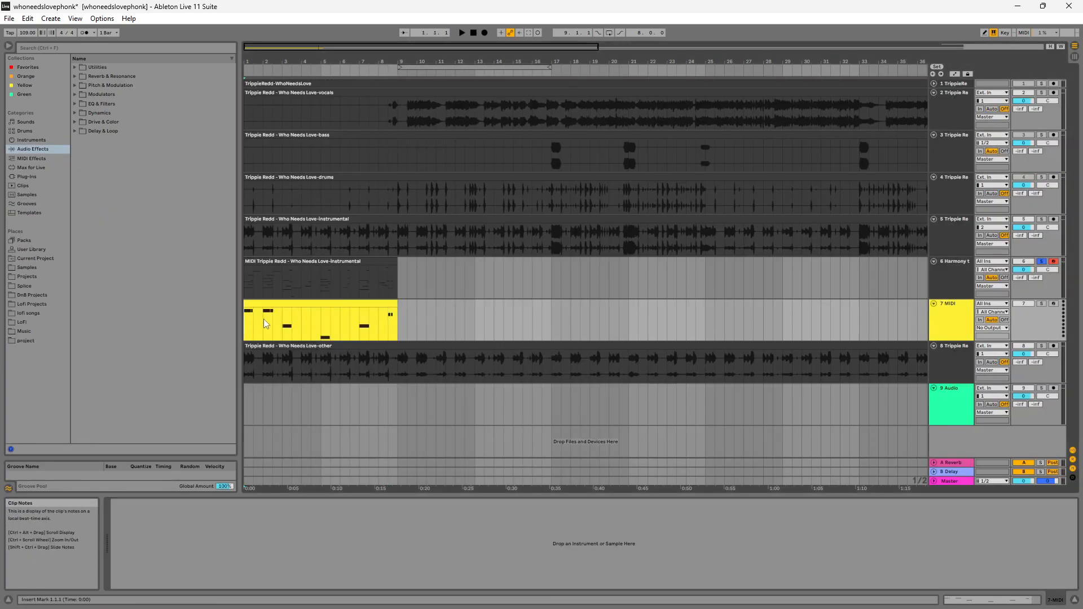
pyautogui.click(952, 321)
pyautogui.click(1042, 304)
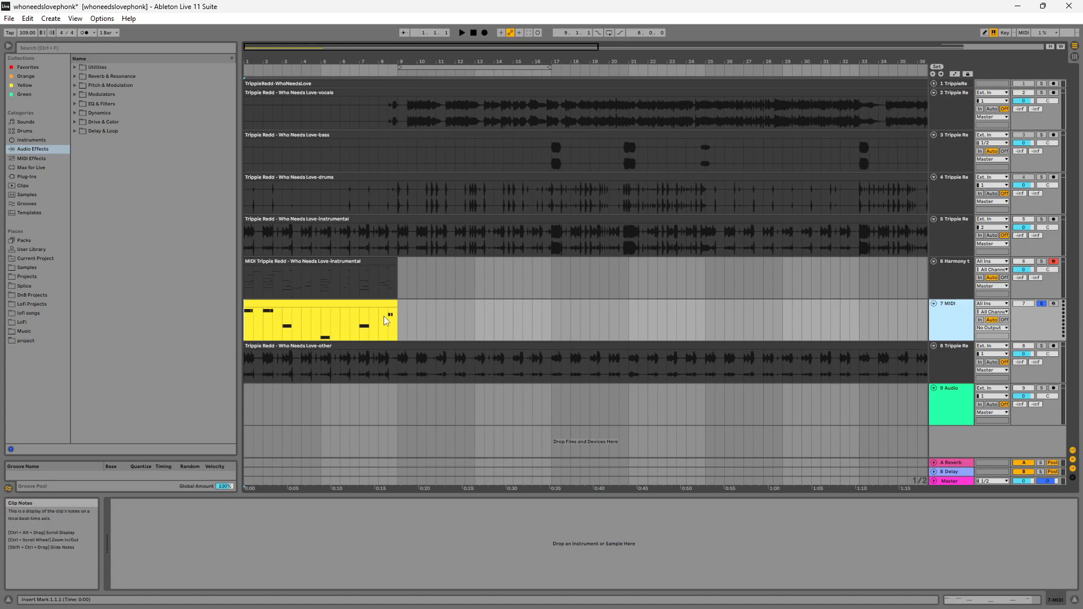
# Delete the converted Harmony to MIDI track, leaving the bass-note MIDI track in place.
pyautogui.rightClick(943, 274)
pyautogui.click(951, 277)
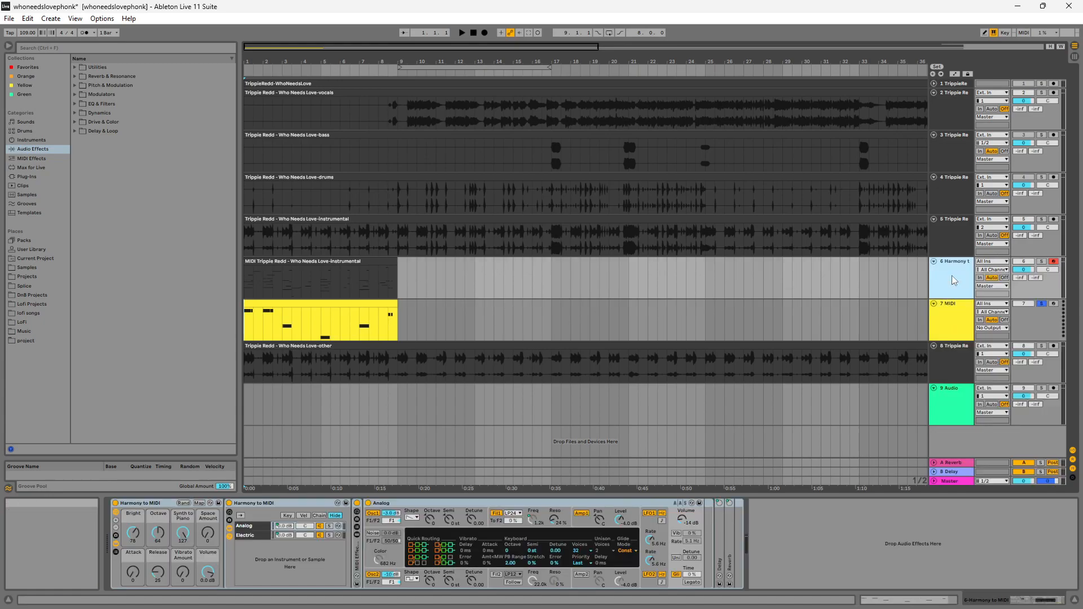
pyautogui.press('Delete')
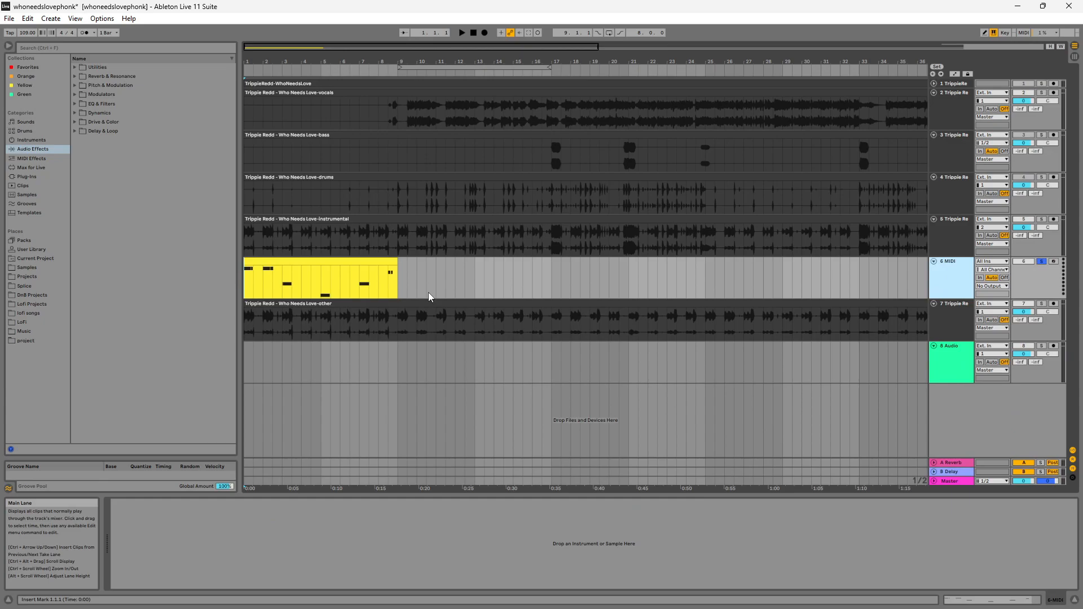
# Find the Grand Piano instrument by searching for piano and load it onto the bass-note MIDI track.
pyautogui.click(23, 139)
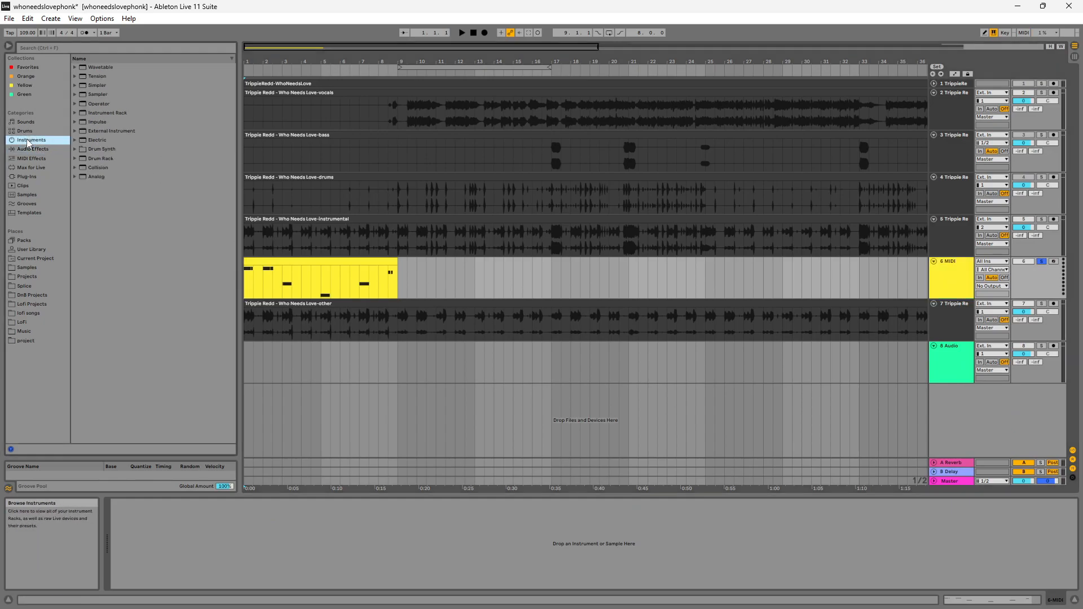
pyautogui.click(111, 50)
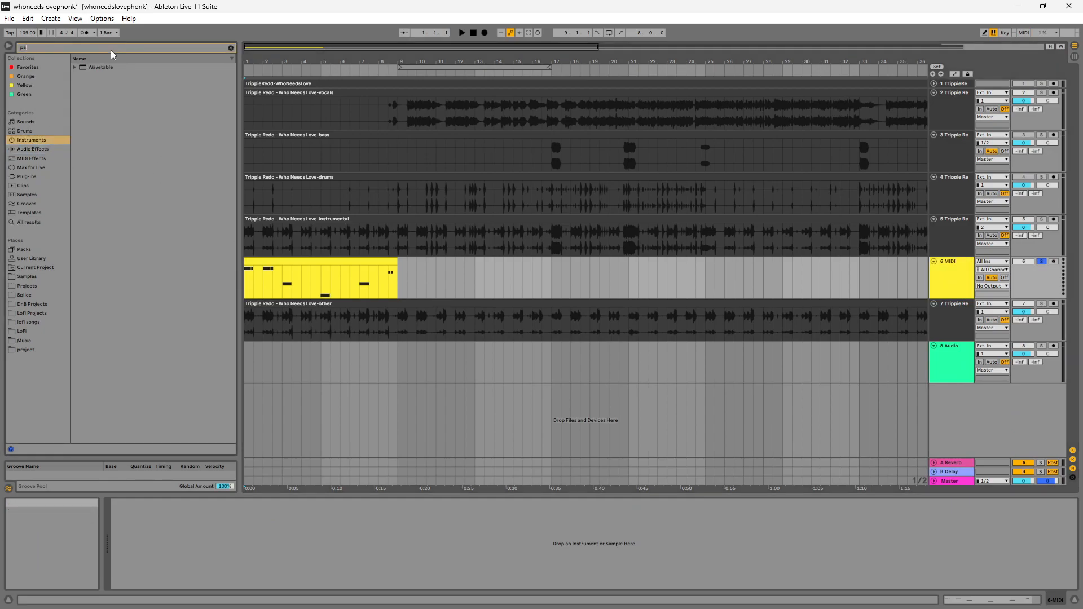
pyautogui.write('piano')
pyautogui.click(117, 131)
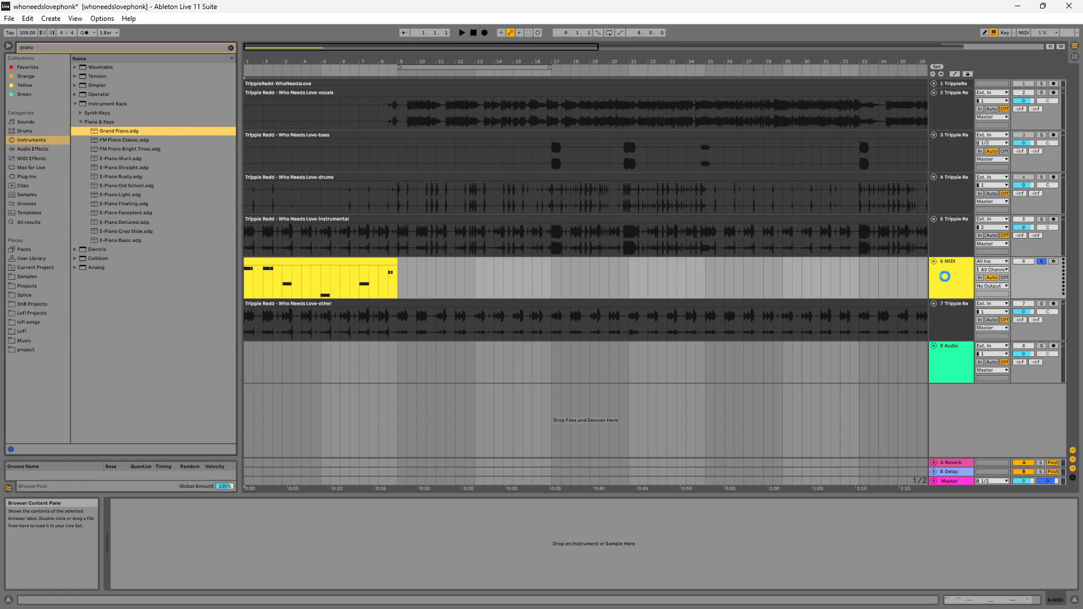
pyautogui.click(245, 278)
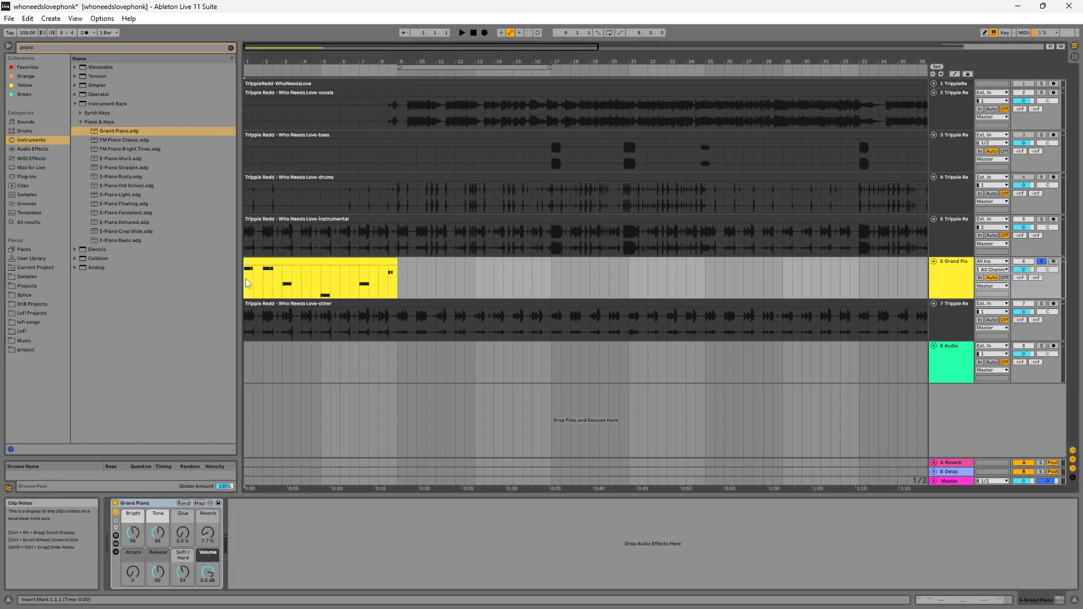
# In the bass clip, transpose the final B1 pair down to A#1 and turn it into one note filling bar 8.
pyautogui.doubleClick(272, 271)
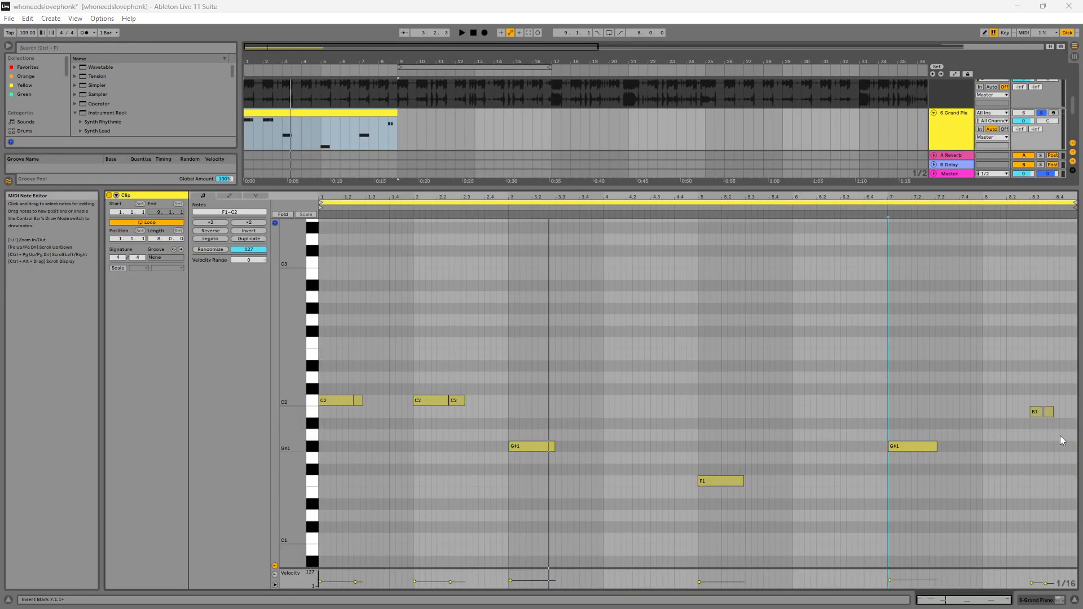
pyautogui.moveTo(1062, 440); pyautogui.dragTo(1036, 413)
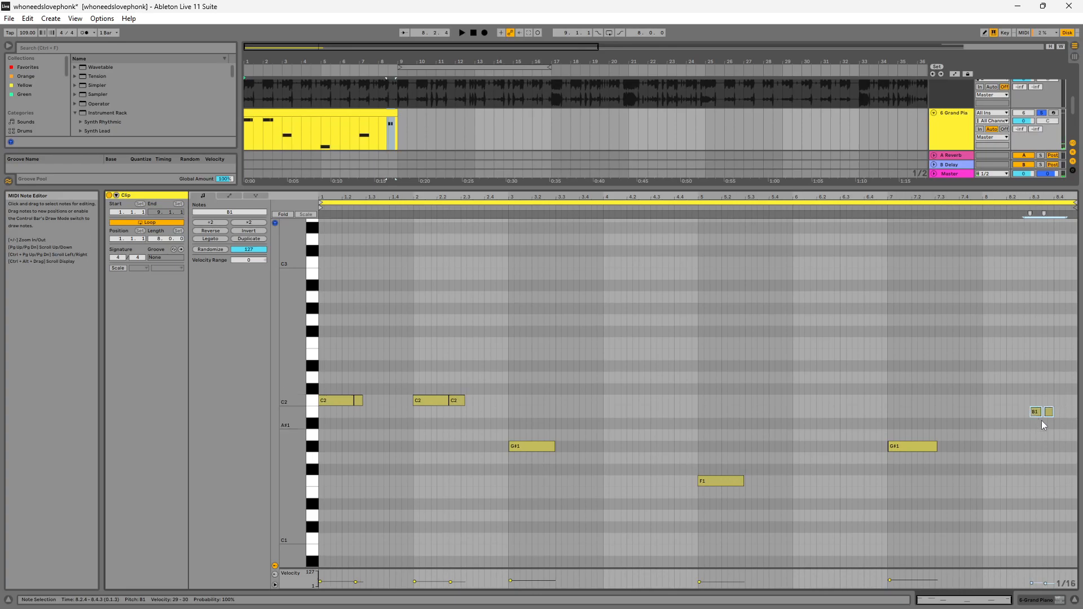
pyautogui.press('Down')
pyautogui.moveTo(1038, 424); pyautogui.dragTo(1076, 424)
pyautogui.press('Delete')
pyautogui.click(961, 463)
# Lengthen the C2, G#1 and F1 bass notes so each one lasts until the next note begins.
pyautogui.moveTo(937, 446); pyautogui.dragTo(984, 446)
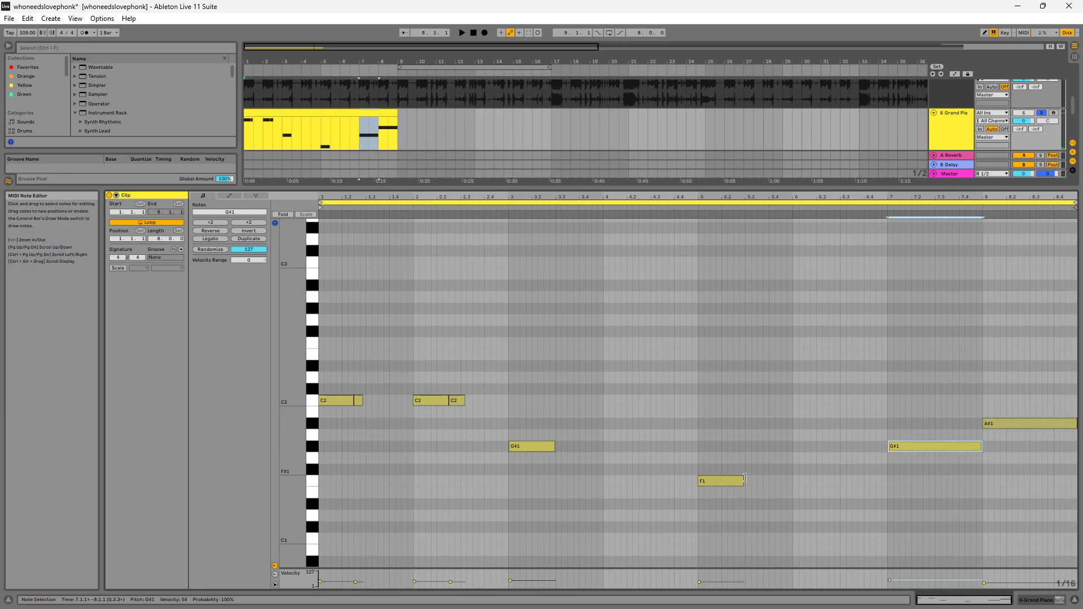
pyautogui.moveTo(742, 481); pyautogui.dragTo(887, 483)
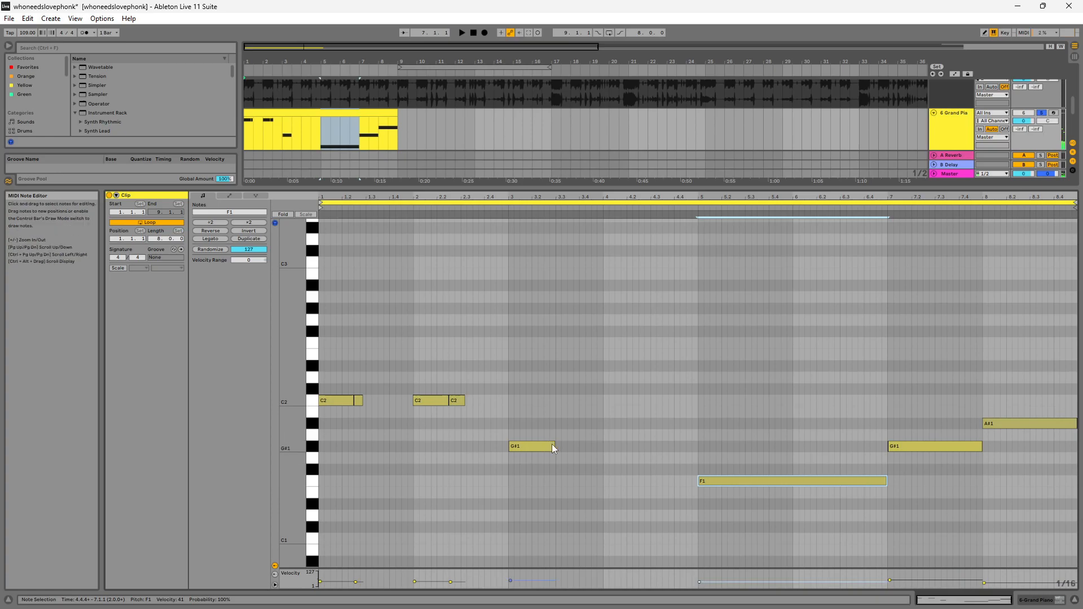
pyautogui.click(552, 445)
# Raise the velocity of all bass notes in the clip to 127 and play it back.
pyautogui.moveTo(1037, 525); pyautogui.dragTo(339, 252)
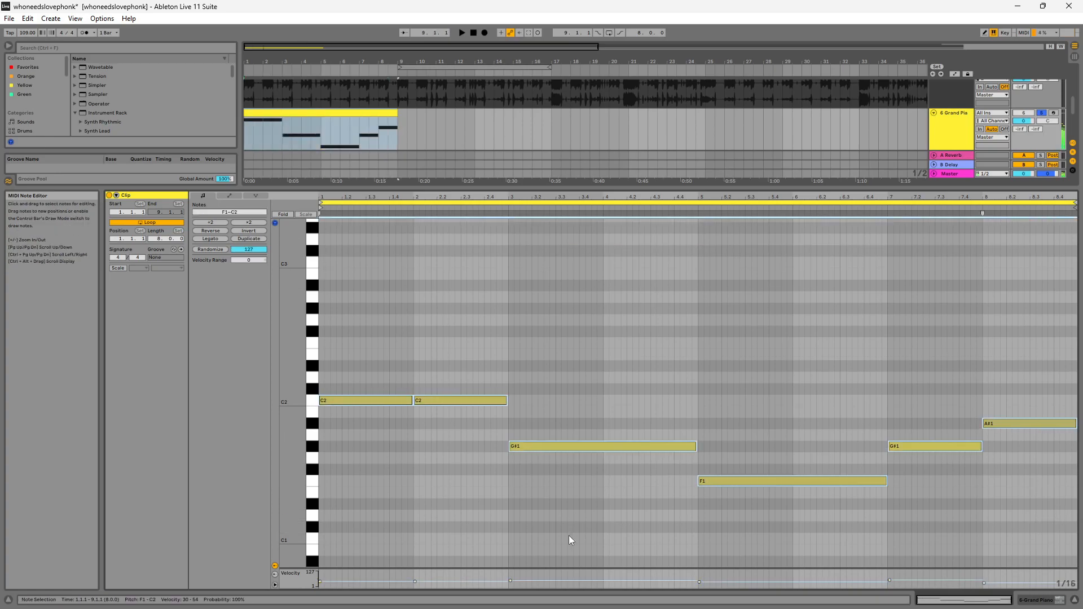
pyautogui.moveTo(589, 567); pyautogui.dragTo(589, 365)
pyautogui.moveTo(983, 537); pyautogui.dragTo(983, 504)
pyautogui.rightClick(957, 494)
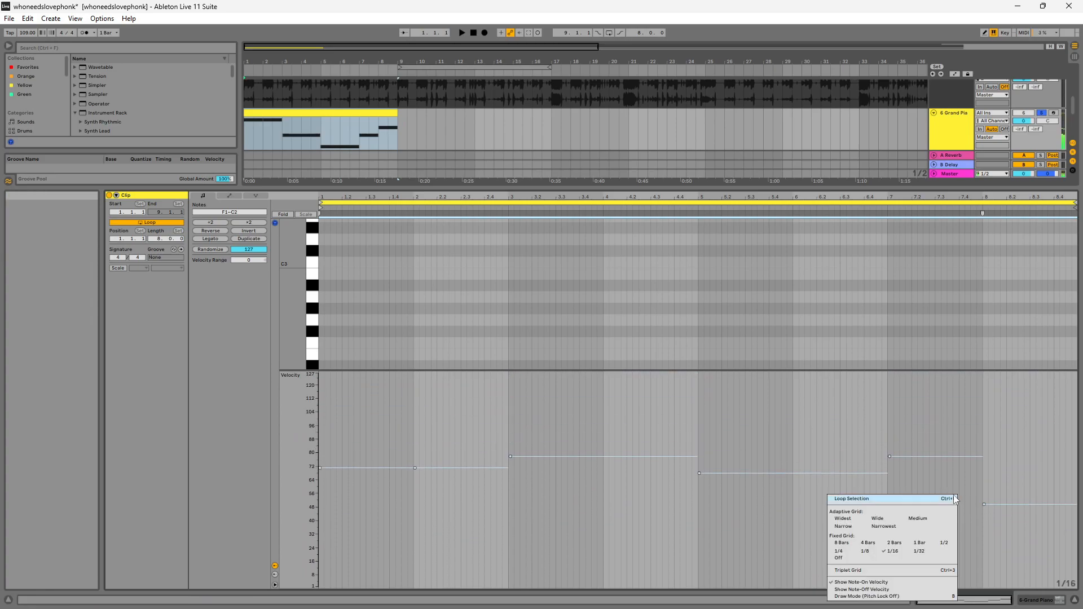
pyautogui.click(927, 480)
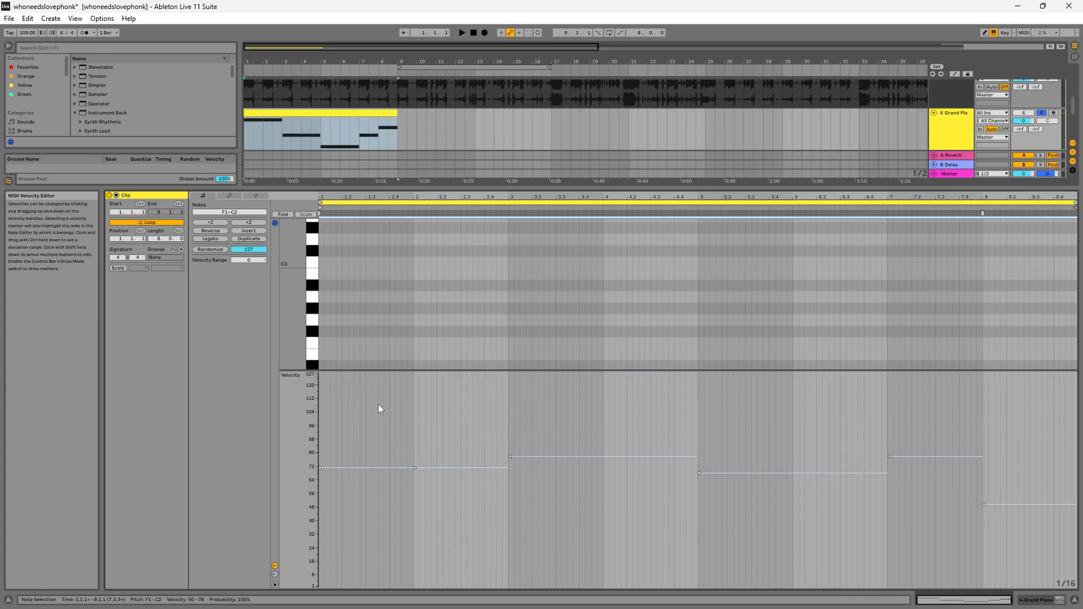
pyautogui.moveTo(320, 467); pyautogui.dragTo(320, 373)
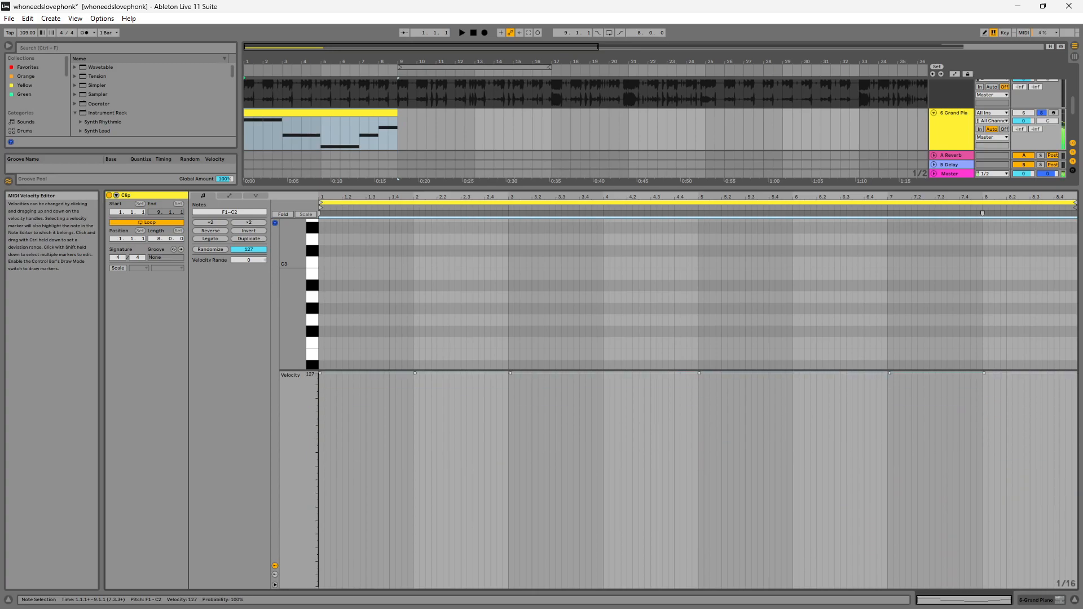
pyautogui.moveTo(490, 387); pyautogui.dragTo(491, 402)
pyautogui.press('space')
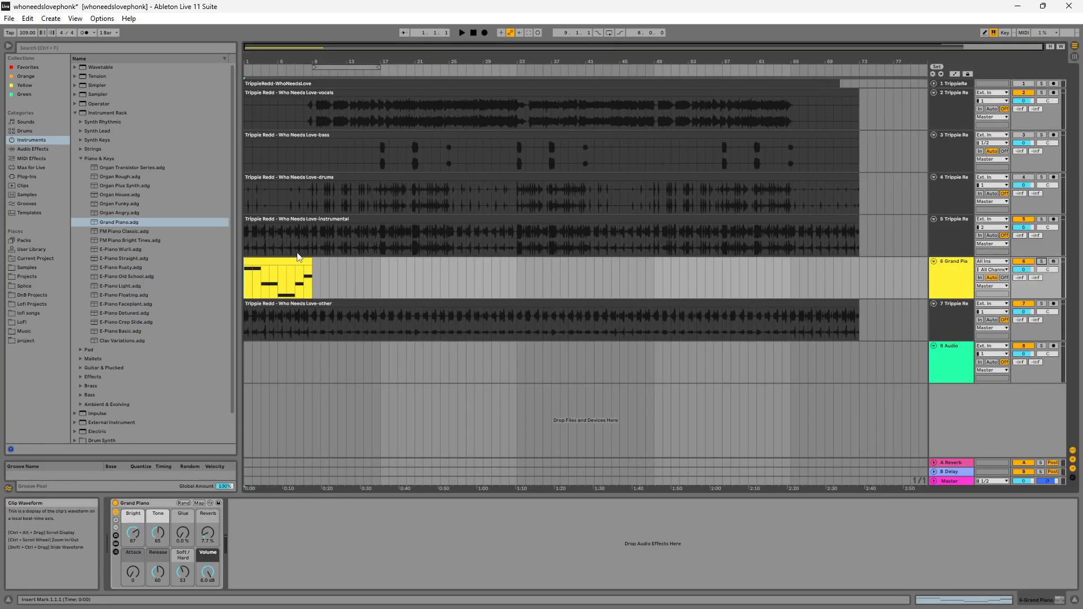
# Move the bass clip to start at bar 9 and place its track directly below the vocals track.
pyautogui.moveTo(297, 258); pyautogui.dragTo(350, 263)
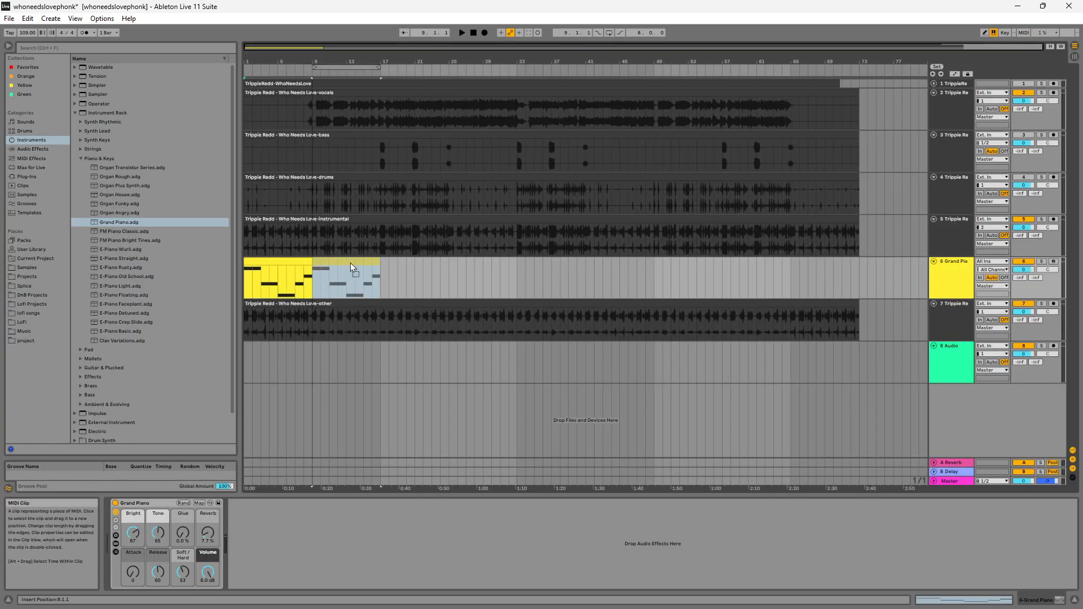
pyautogui.click(314, 117)
pyautogui.scroll(2, 315, 111)
pyautogui.scroll(-2, 315, 110)
pyautogui.moveTo(949, 263); pyautogui.dragTo(950, 138)
# Delete the bass, drums, instrumental and other stem tracks along with the original full-song track, keeping the vocals.
pyautogui.click(951, 197)
pyautogui.keyDown('shift'); pyautogui.click(957, 322); pyautogui.keyUp('shift')
pyautogui.press('Delete')
pyautogui.click(245, 147)
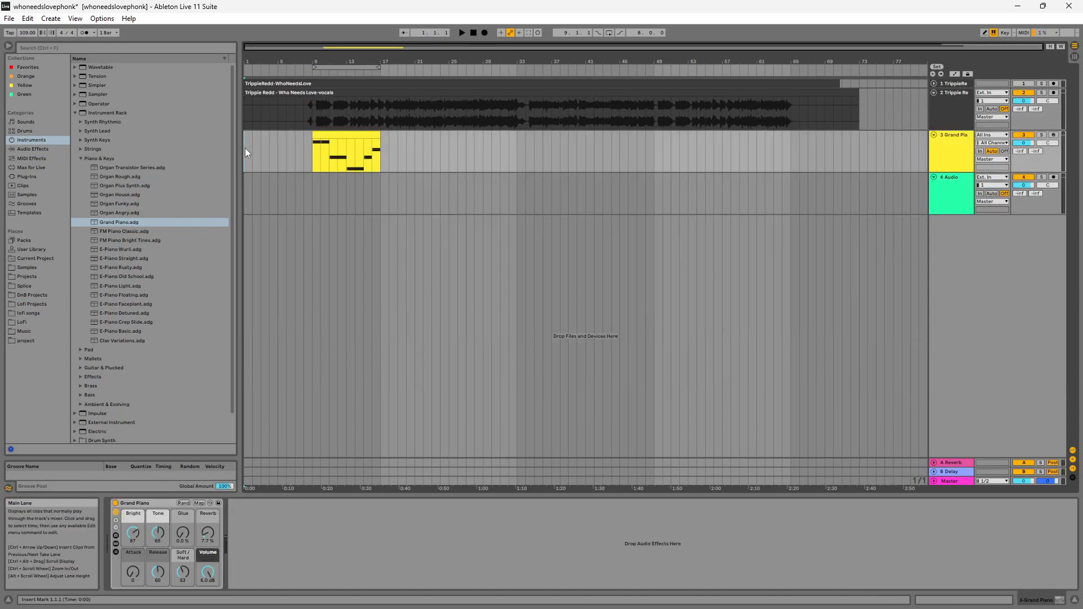
pyautogui.scroll(3, 244, 147)
pyautogui.scroll(-2, 401, 154)
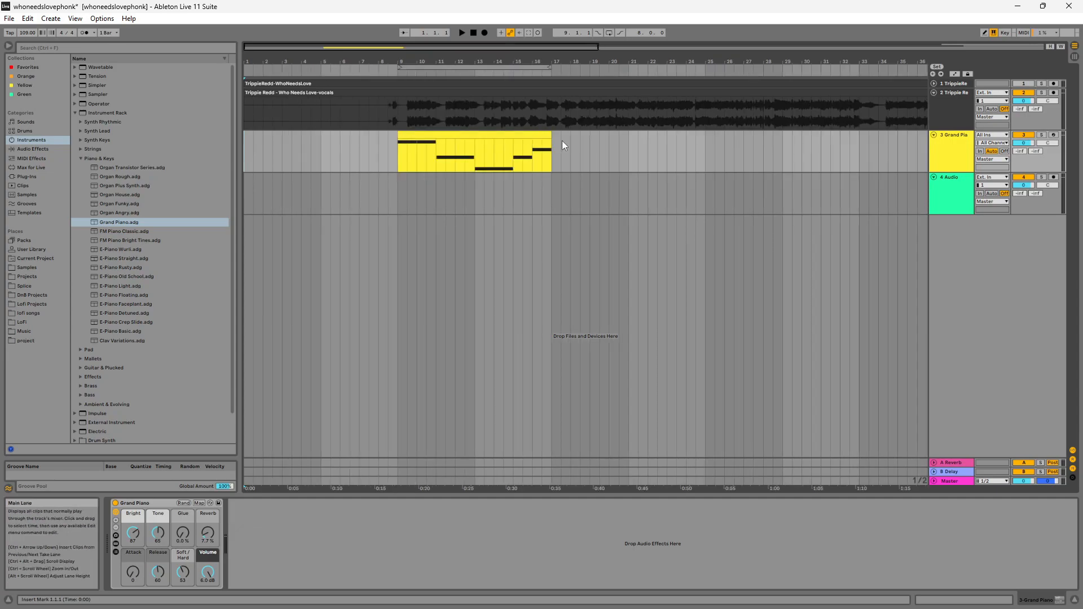
pyautogui.click(939, 86)
pyautogui.press('Delete')
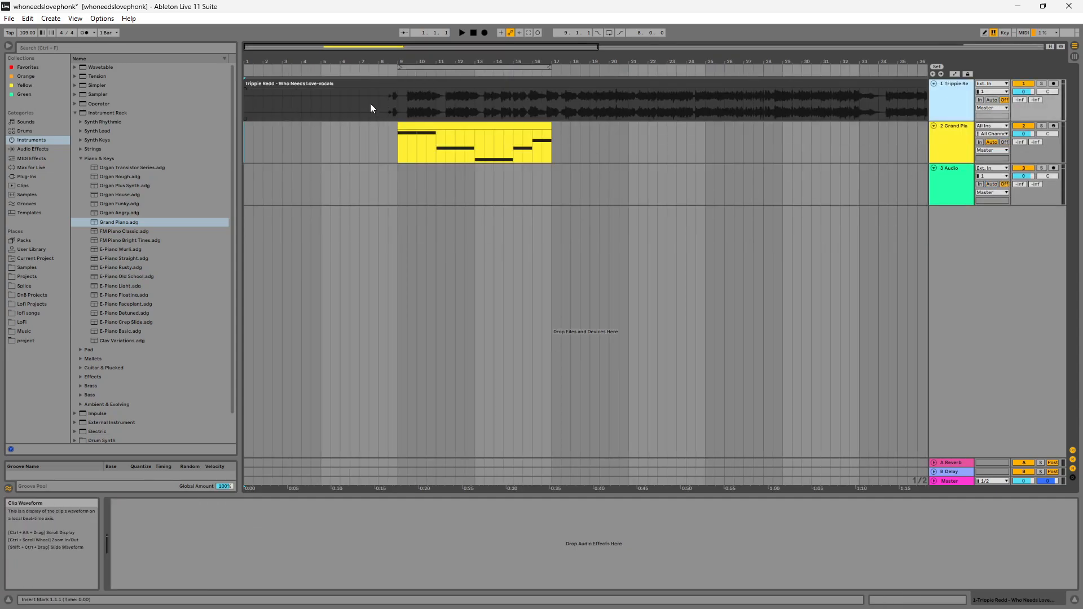
# Replace the Grand Piano on the bass MIDI track with the Serum_x64 plug-in.
pyautogui.click(396, 139)
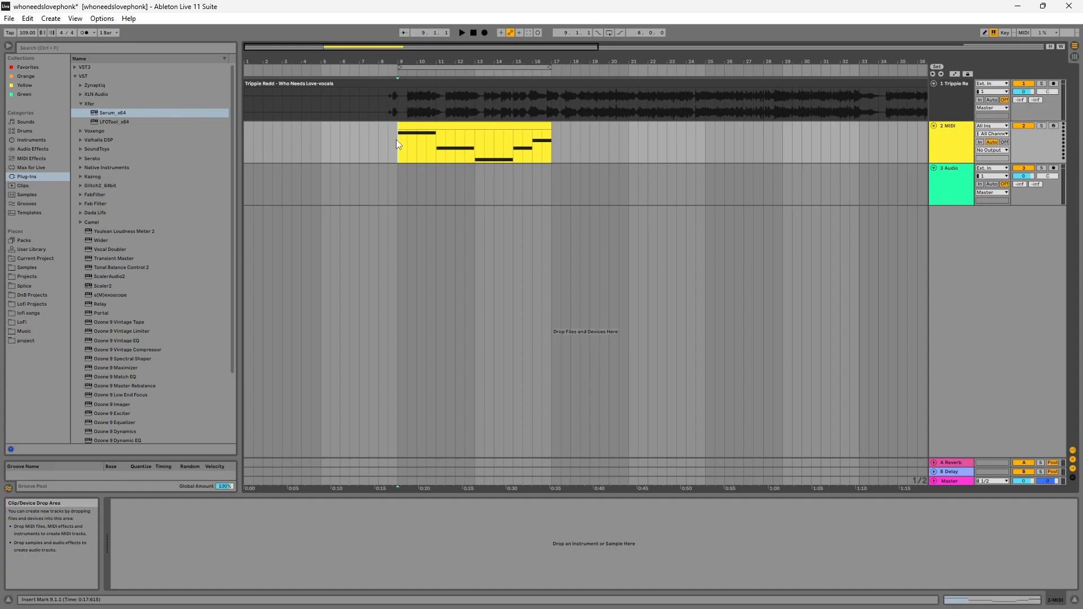
pyautogui.moveTo(113, 111); pyautogui.dragTo(962, 152)
pyautogui.moveTo(567, 149); pyautogui.dragTo(666, 117)
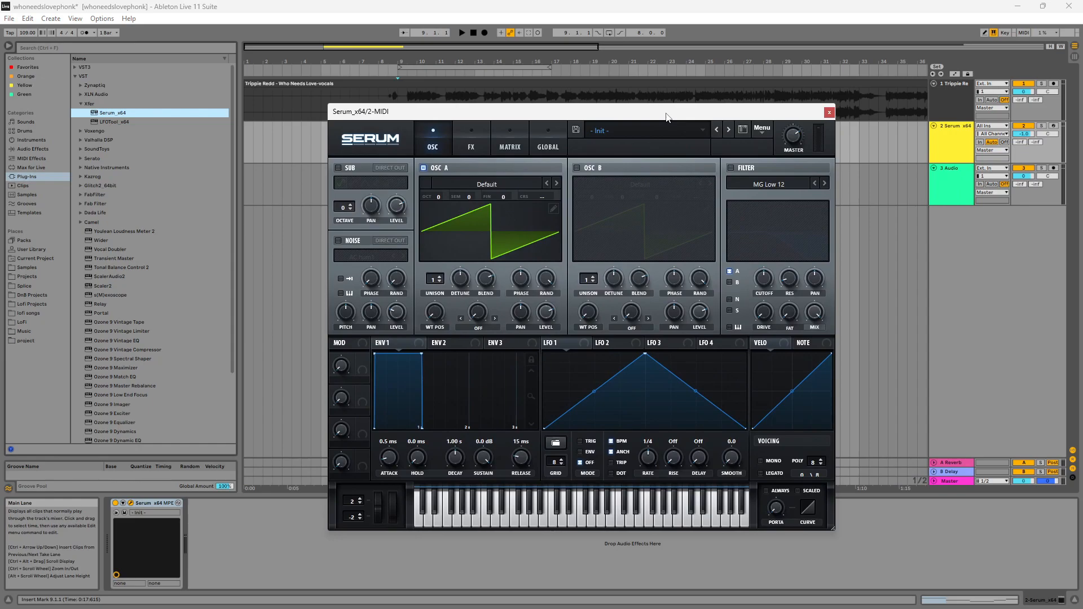
# Set Serum's oscillator A to the Analog_BD_Sin wavetable and enable the sub oscillator.
pyautogui.click(556, 183)
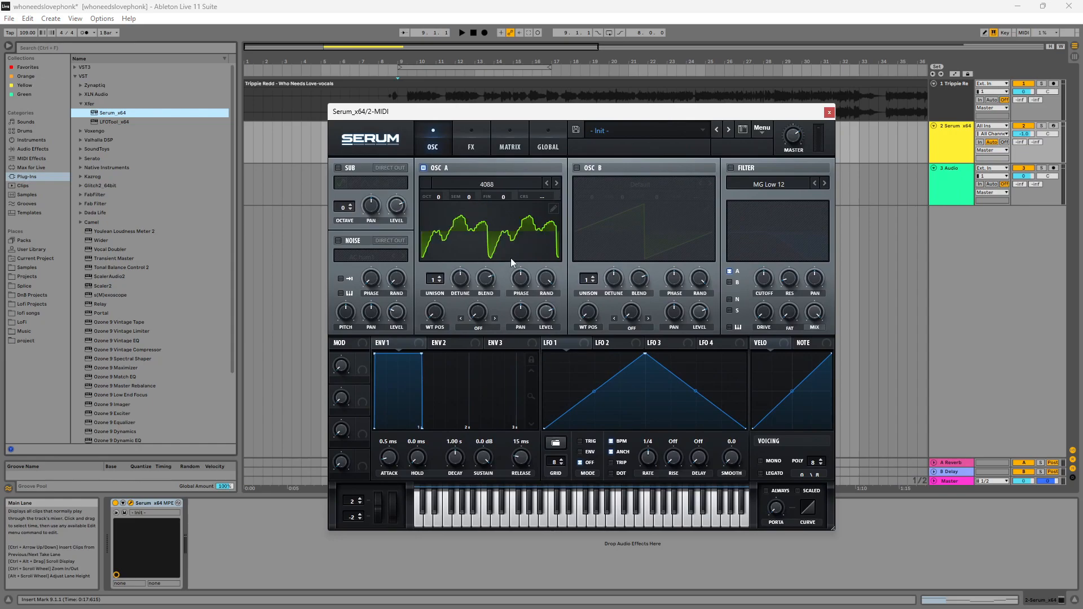
pyautogui.click(556, 184)
pyautogui.click(555, 183)
pyautogui.moveTo(641, 114); pyautogui.dragTo(609, 117)
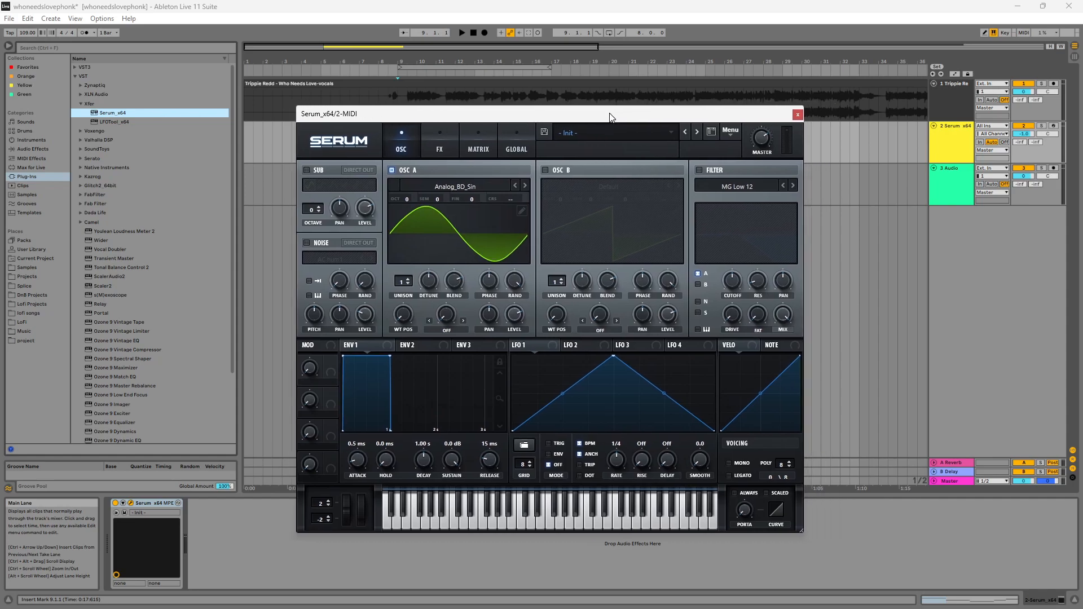
pyautogui.click(308, 171)
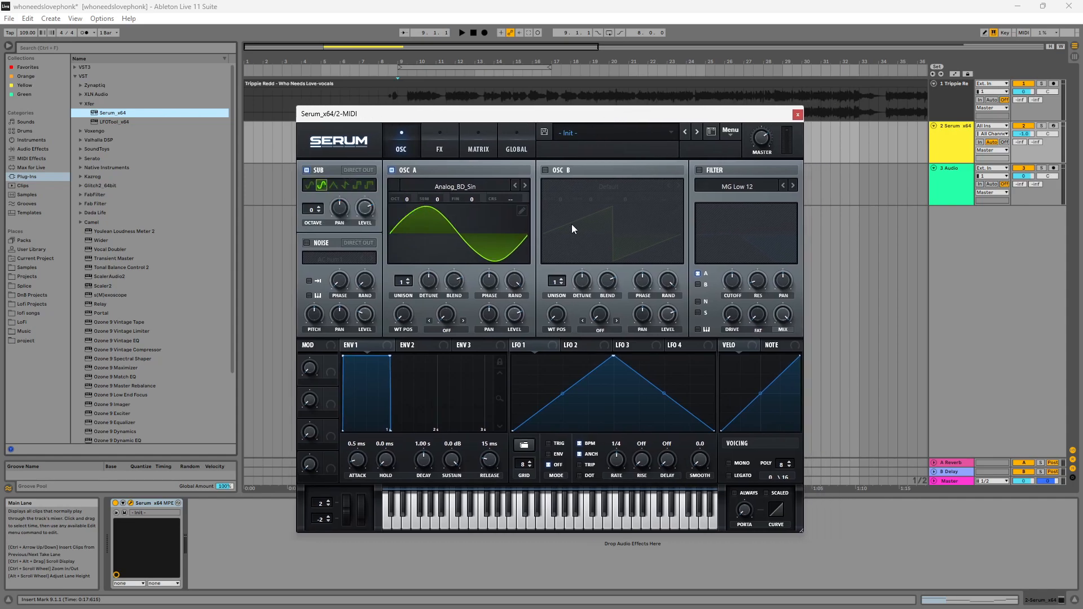
# Set Envelope 1's attack to 2.8 ms and release to 76 ms, and make the voicing mono legato with always-on 95 ms portamento.
pyautogui.moveTo(479, 460); pyautogui.dragTo(488, 451)
pyautogui.click(729, 463)
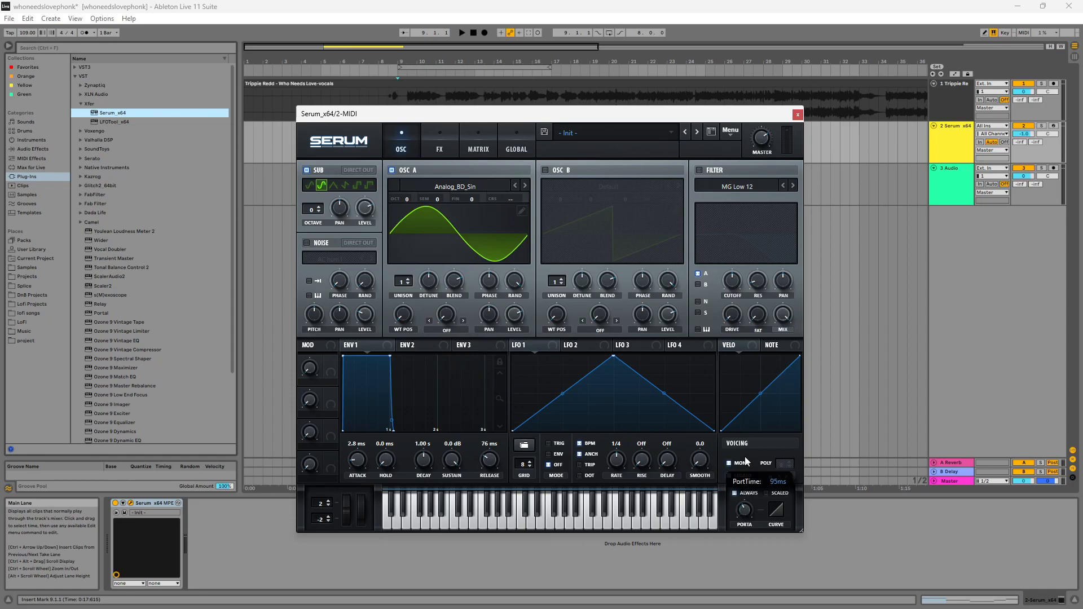
# Enable oscillator B with the Basic Shapes wavetable and set its wavetable position to 2.
pyautogui.click(551, 170)
pyautogui.click(679, 185)
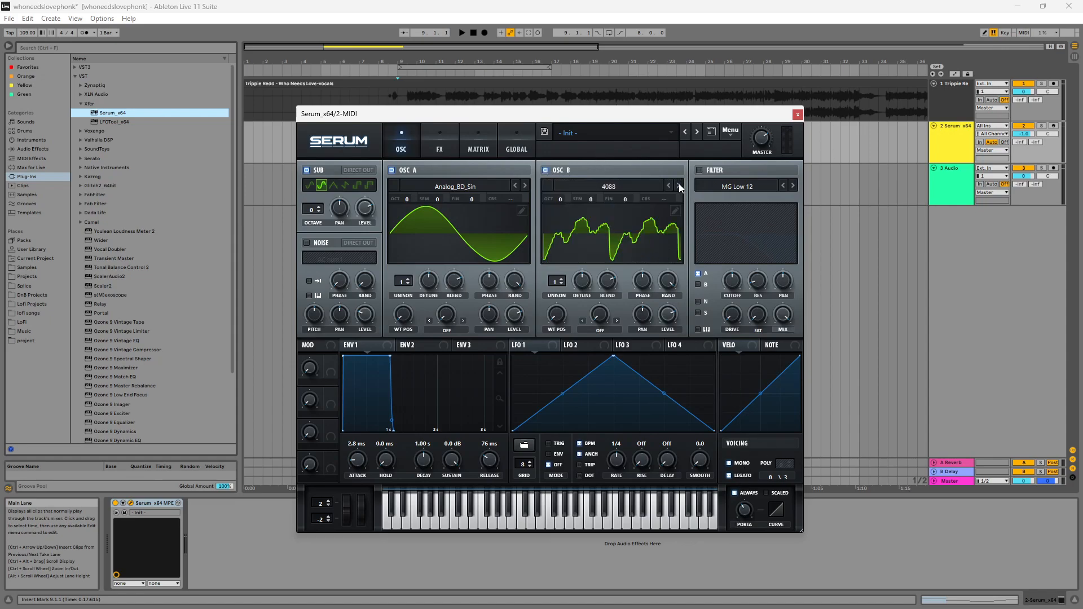
pyautogui.click(679, 185)
pyautogui.click(679, 185)
pyautogui.click(678, 185)
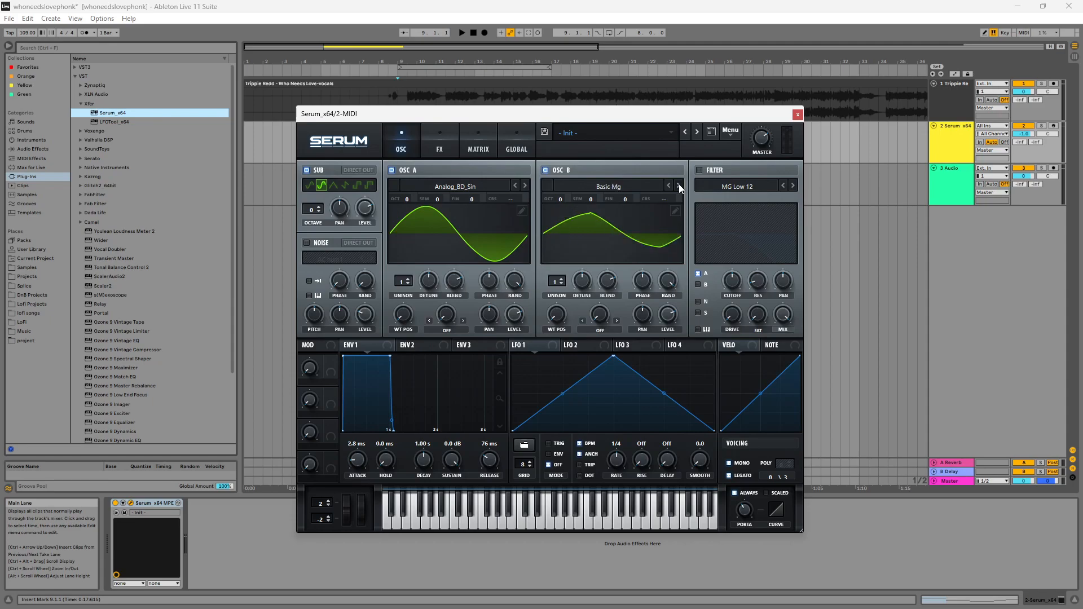
pyautogui.click(679, 184)
pyautogui.click(679, 184)
pyautogui.click(679, 184)
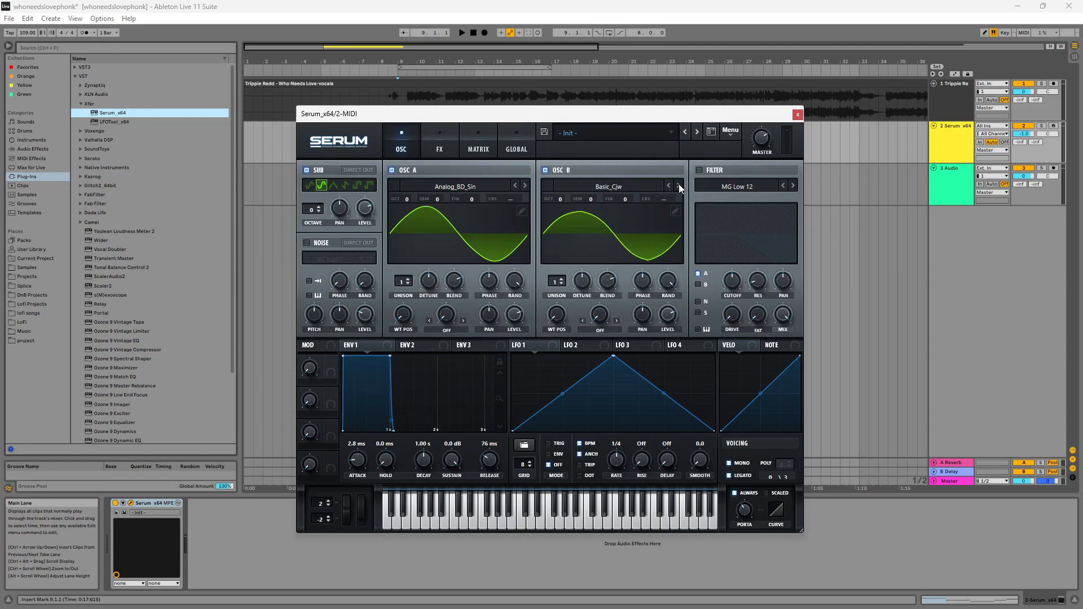
pyautogui.click(668, 185)
pyautogui.click(668, 185)
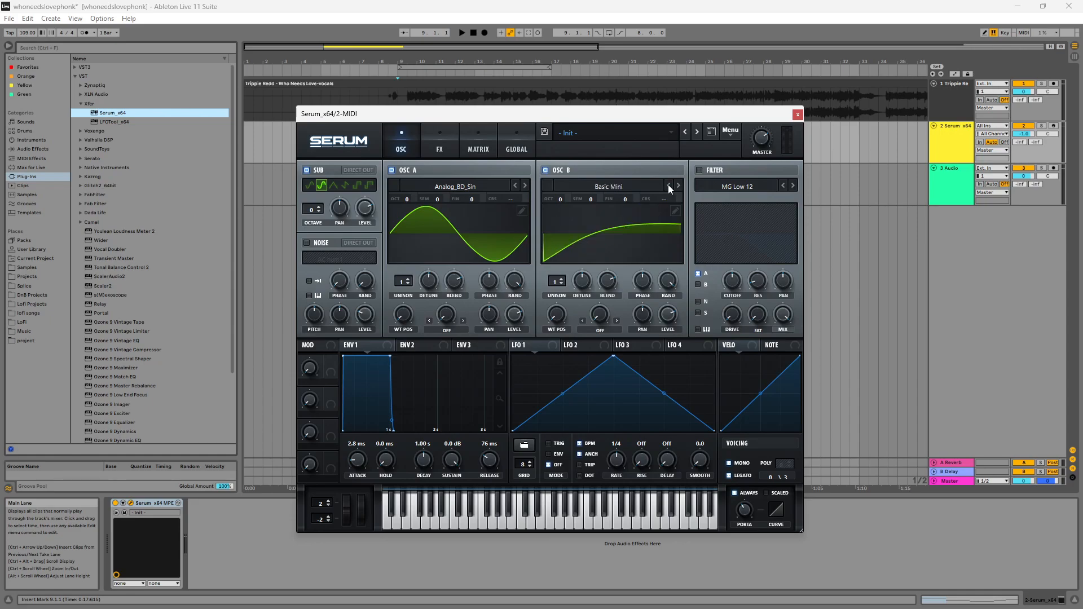
pyautogui.click(679, 185)
pyautogui.moveTo(556, 315)
pyautogui.mouseDown()
pyautogui.moveTo(564, 280)
pyautogui.moveTo(563, 297)
pyautogui.mouseUp()
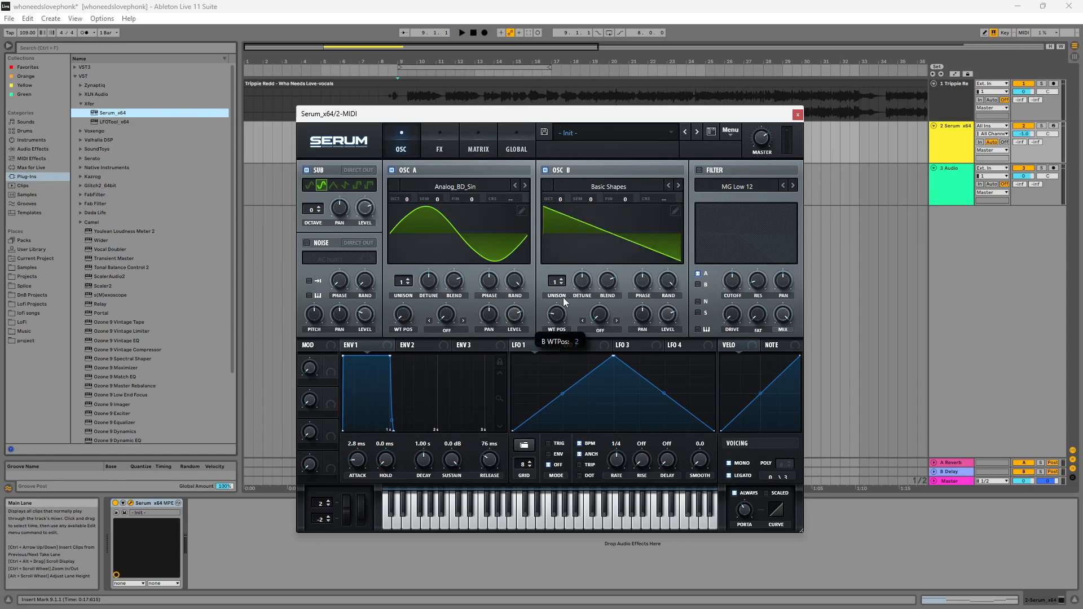
# Set oscillator B's warp mode to Bend + and increase the warp amount.
pyautogui.click(600, 331)
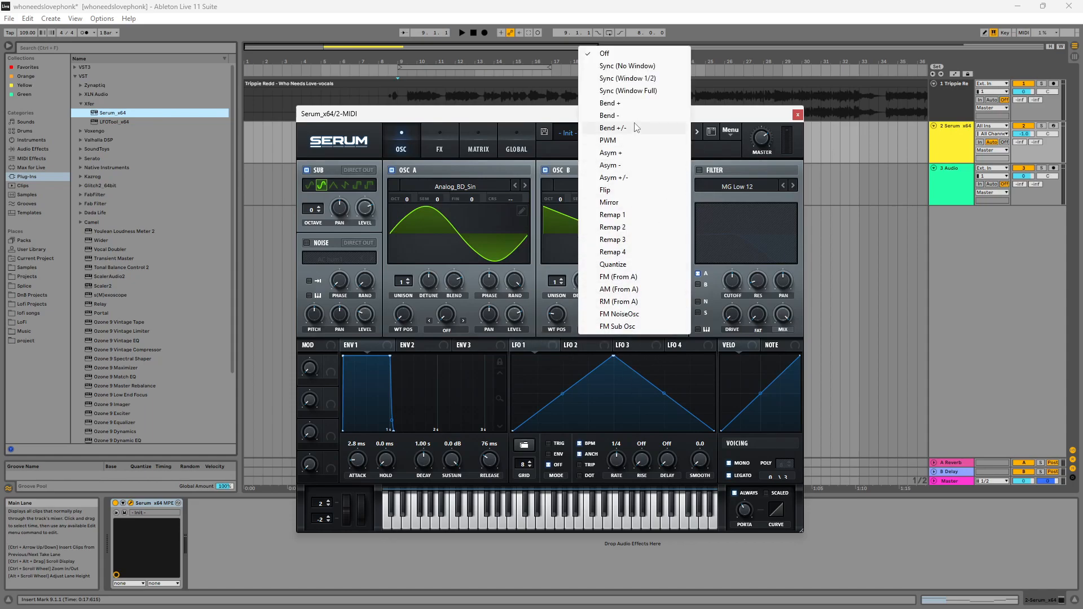
pyautogui.click(609, 103)
pyautogui.moveTo(597, 319); pyautogui.dragTo(601, 278)
# Enable the filter, change its type to MG Low 24 and lower the cutoff.
pyautogui.click(689, 171)
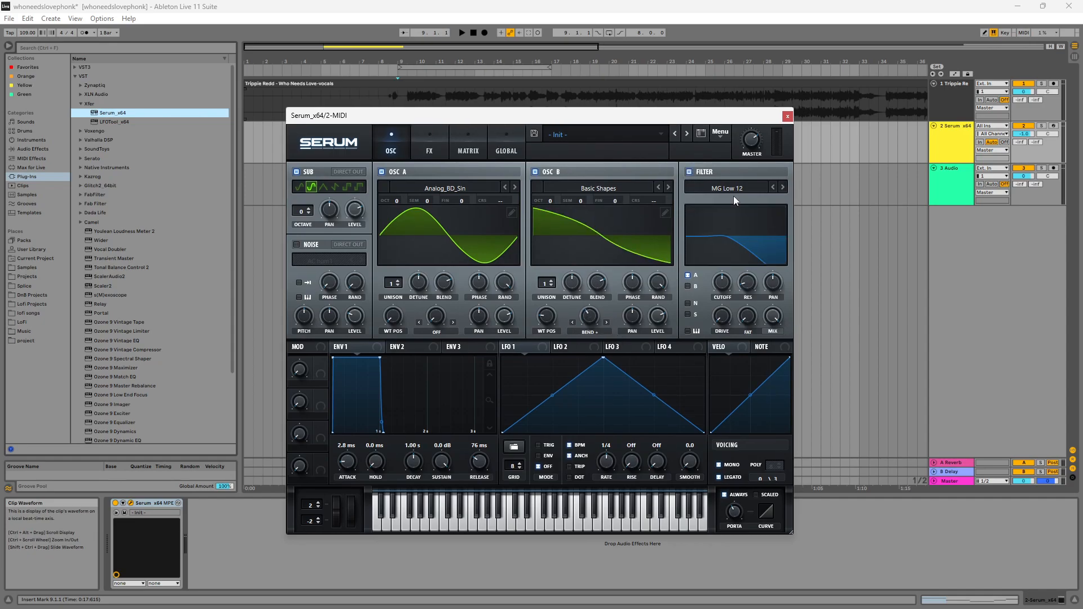
pyautogui.click(781, 187)
pyautogui.moveTo(724, 282); pyautogui.dragTo(729, 343)
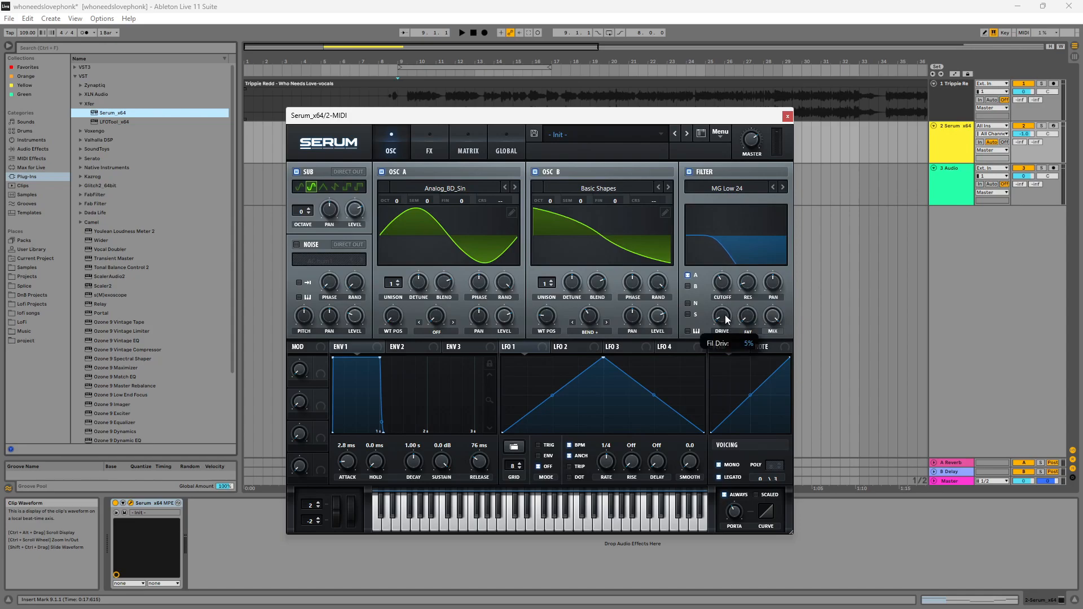
# Adjust the filter's drive and resonance, and route oscillator B and the sub oscillator through the filter.
pyautogui.moveTo(746, 321); pyautogui.dragTo(768, 120)
pyautogui.moveTo(746, 290); pyautogui.dragTo(723, 295)
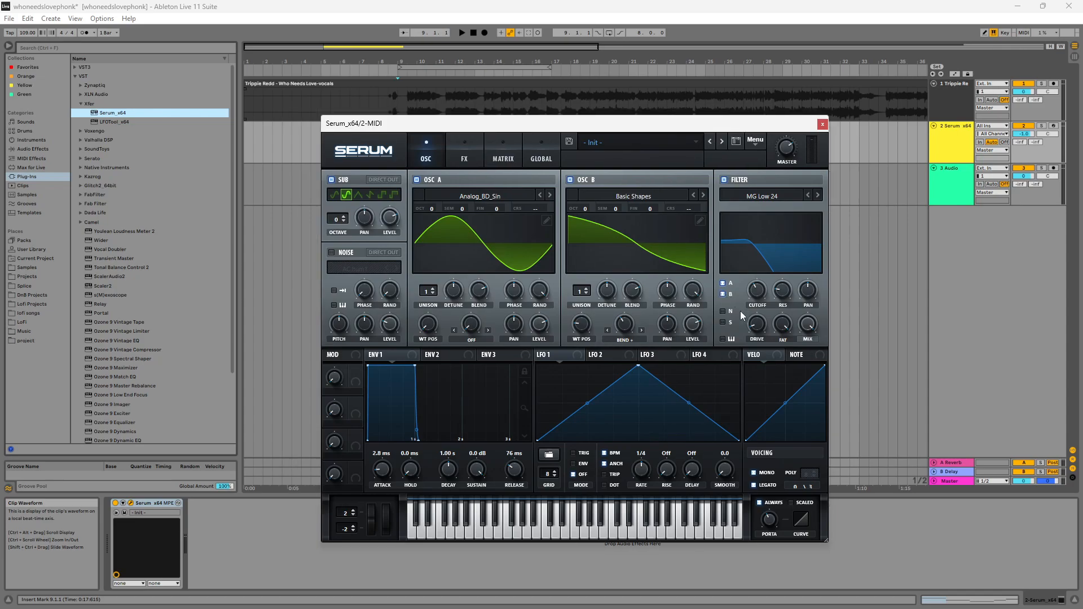
pyautogui.click(722, 322)
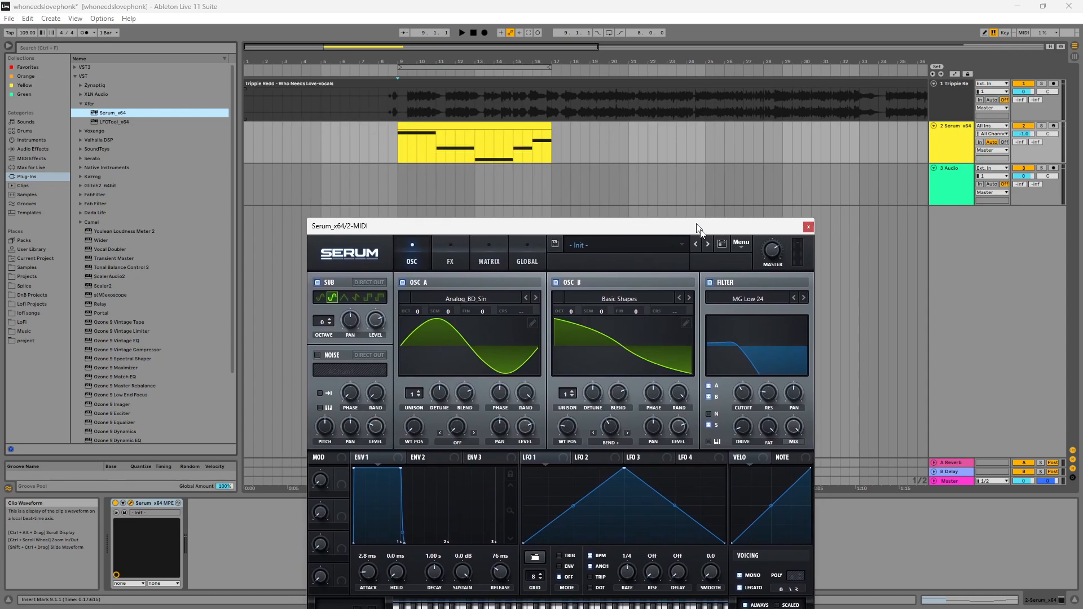
# Audition the soloed bassline with the new Serum patch, and close the Serum window.
pyautogui.moveTo(768, 254); pyautogui.dragTo(743, 159)
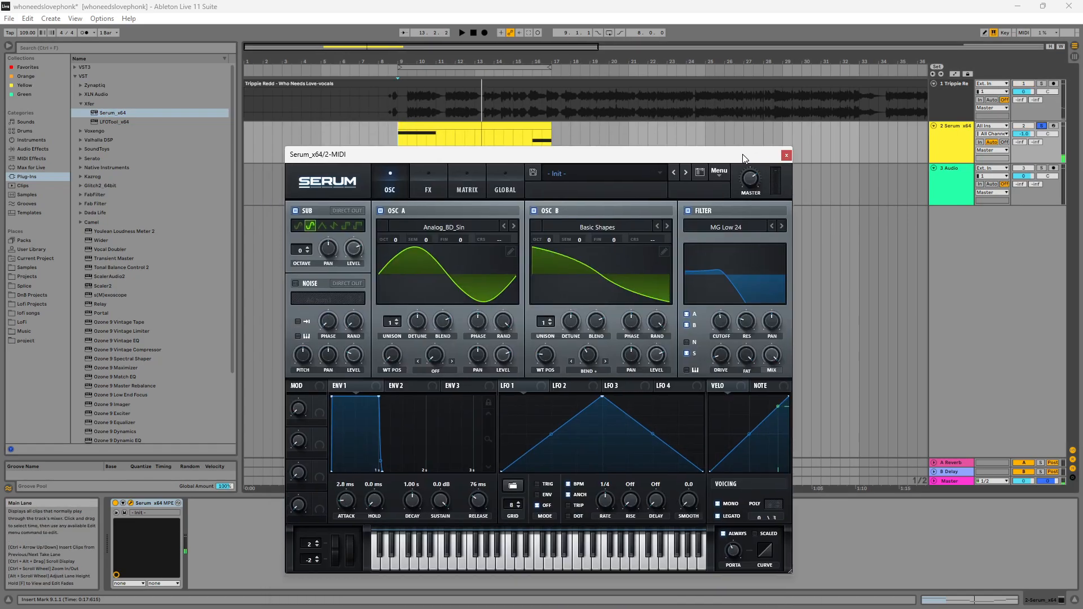
pyautogui.press('space')
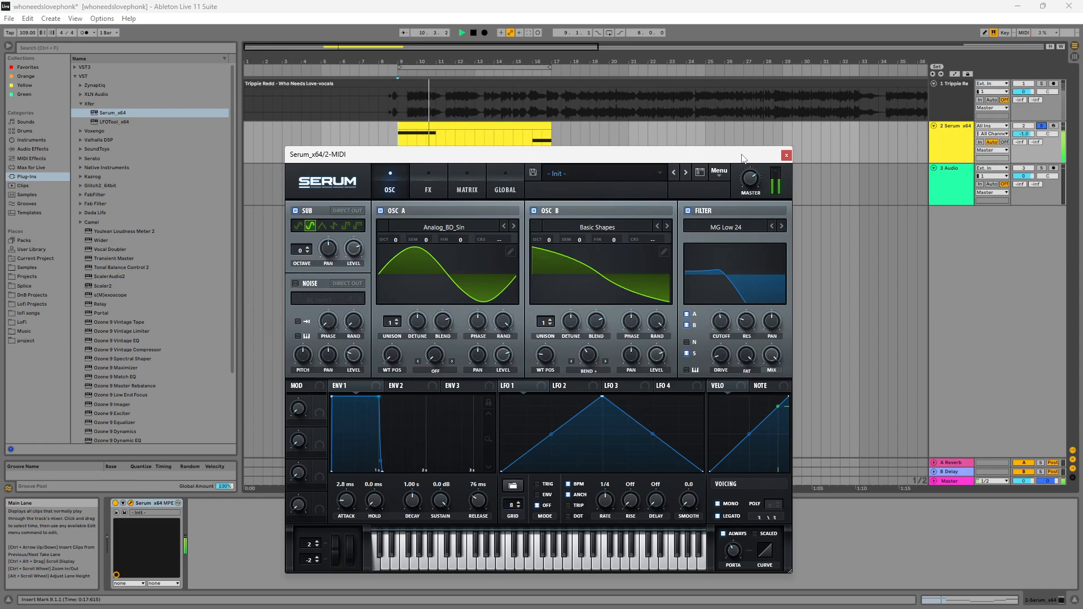
pyautogui.moveTo(741, 159); pyautogui.dragTo(692, 187)
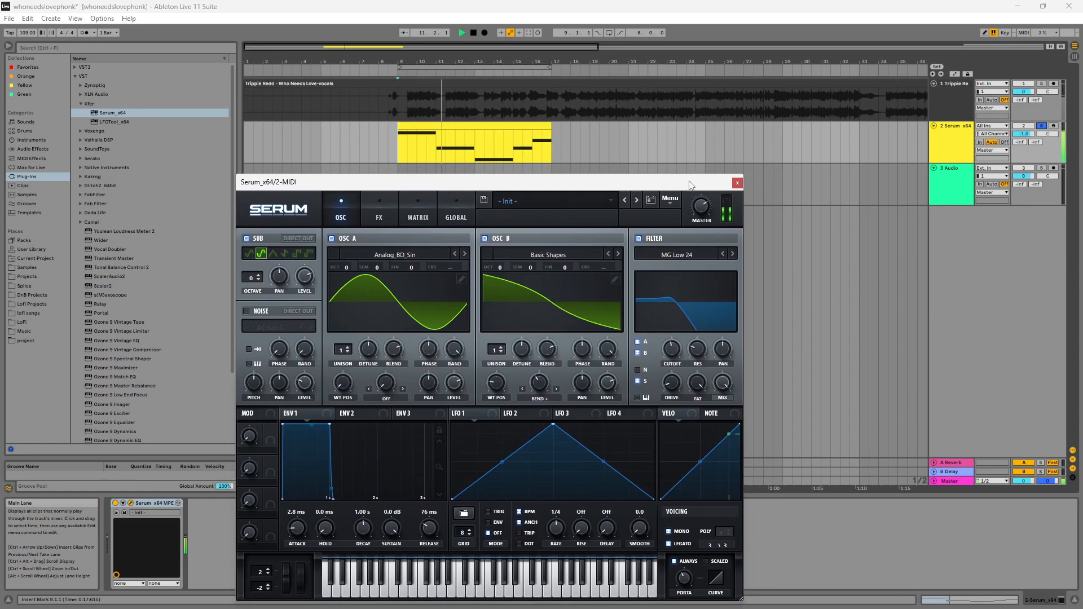
pyautogui.click(737, 183)
pyautogui.press('space')
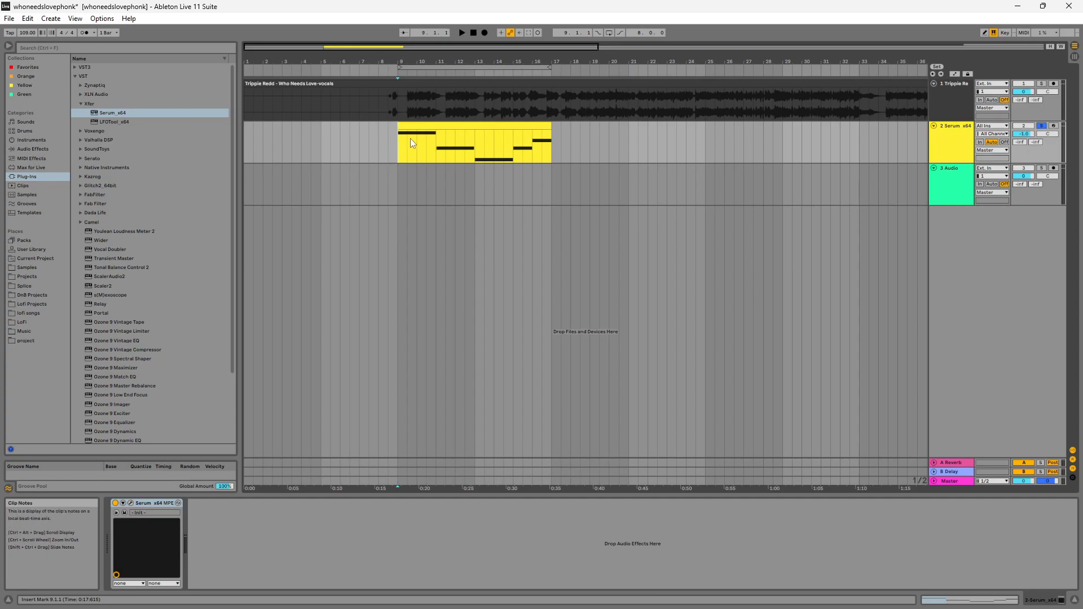
# Move the vocal clip to start at bar 5 and transpose it down 2 semitones with the Complex warp mode.
pyautogui.moveTo(245, 85); pyautogui.dragTo(320, 87)
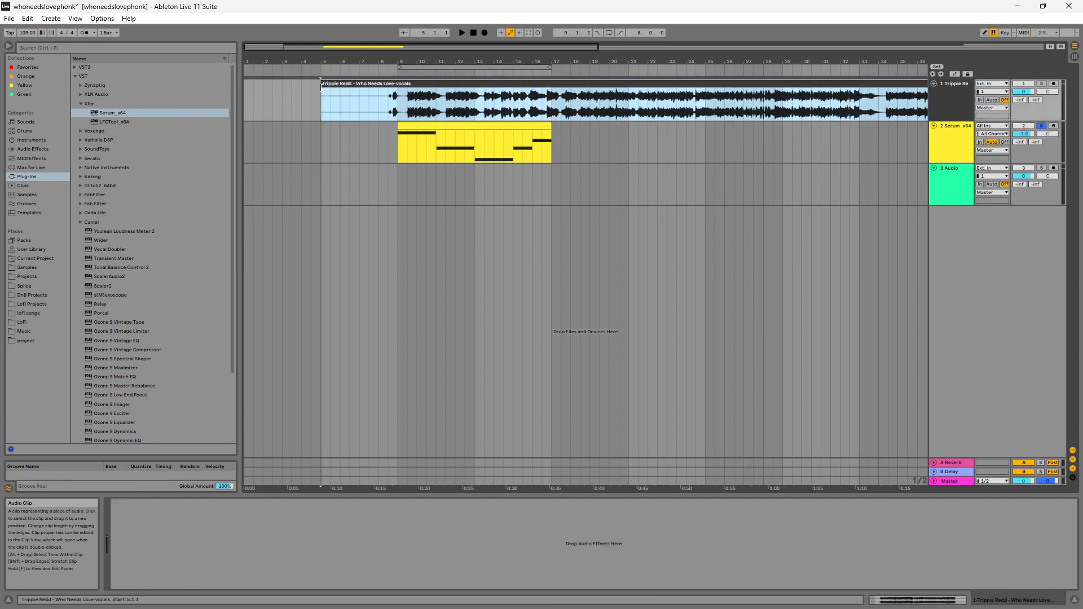
pyautogui.doubleClick(424, 83)
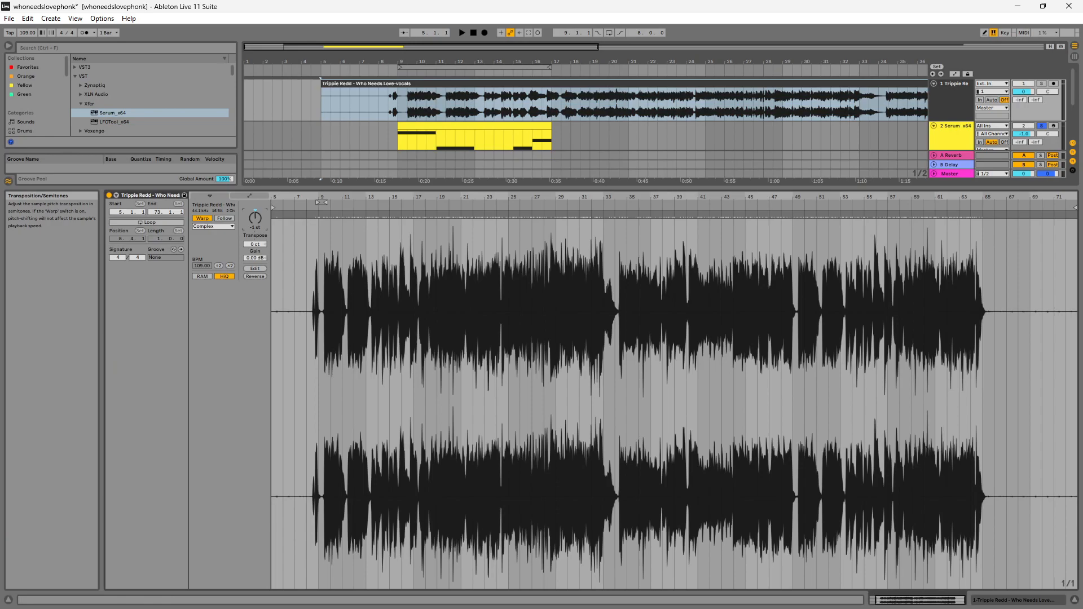
pyautogui.click(230, 226)
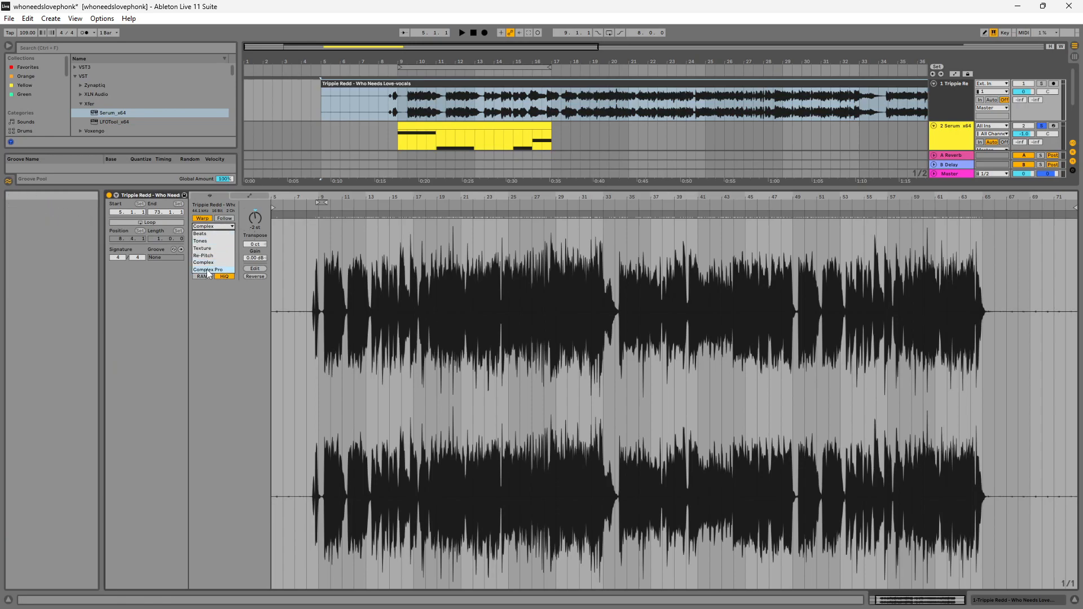
pyautogui.click(211, 263)
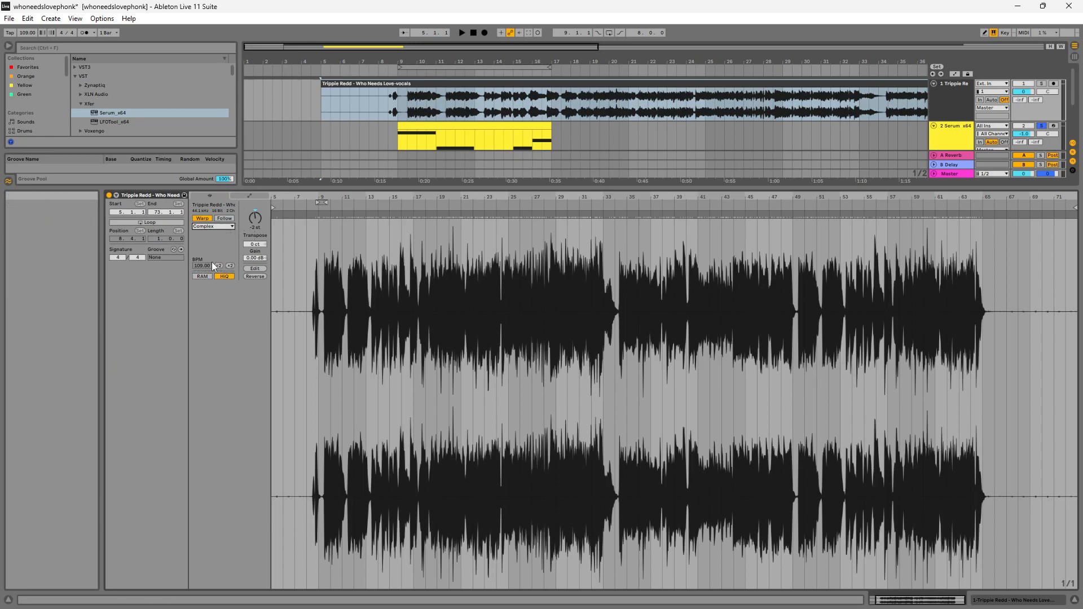
# Solo the vocal track and play the transposed vocals from bar 9.
pyautogui.click(1041, 84)
pyautogui.click(399, 103)
pyautogui.press('space')
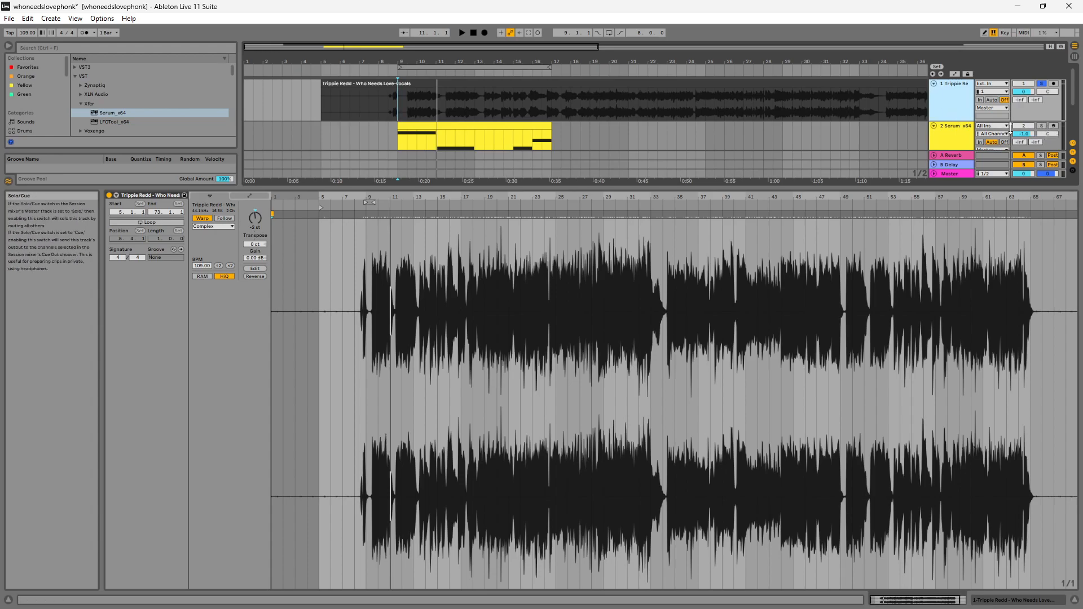
# Open the Serum bass clip and transpose all of its notes down two semitones.
pyautogui.click(523, 129)
pyautogui.click(523, 129)
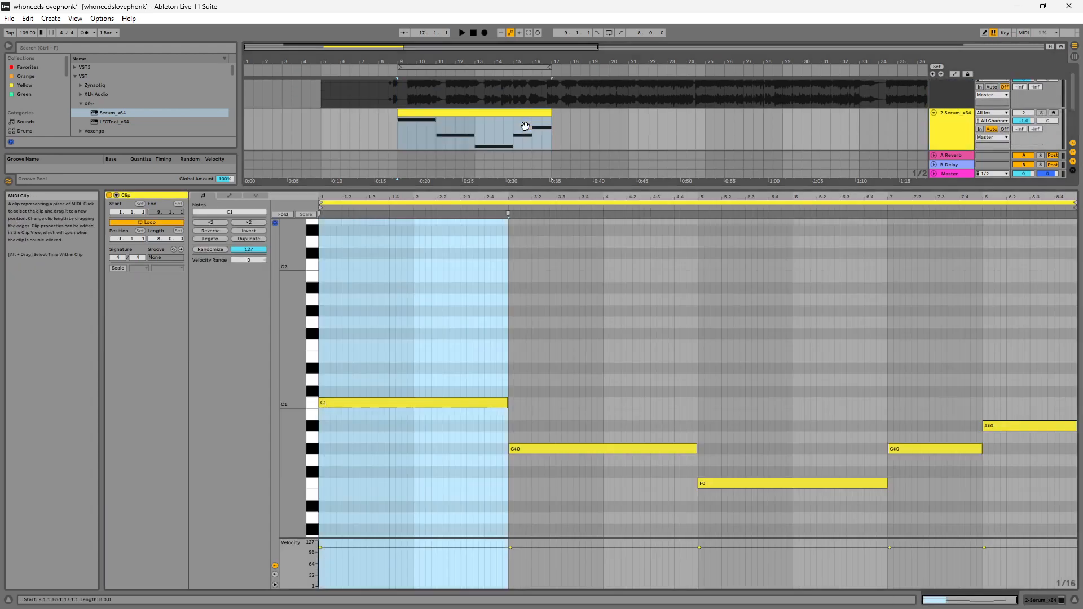
pyautogui.click(1024, 503)
pyautogui.press('Down')
pyautogui.press('Down')
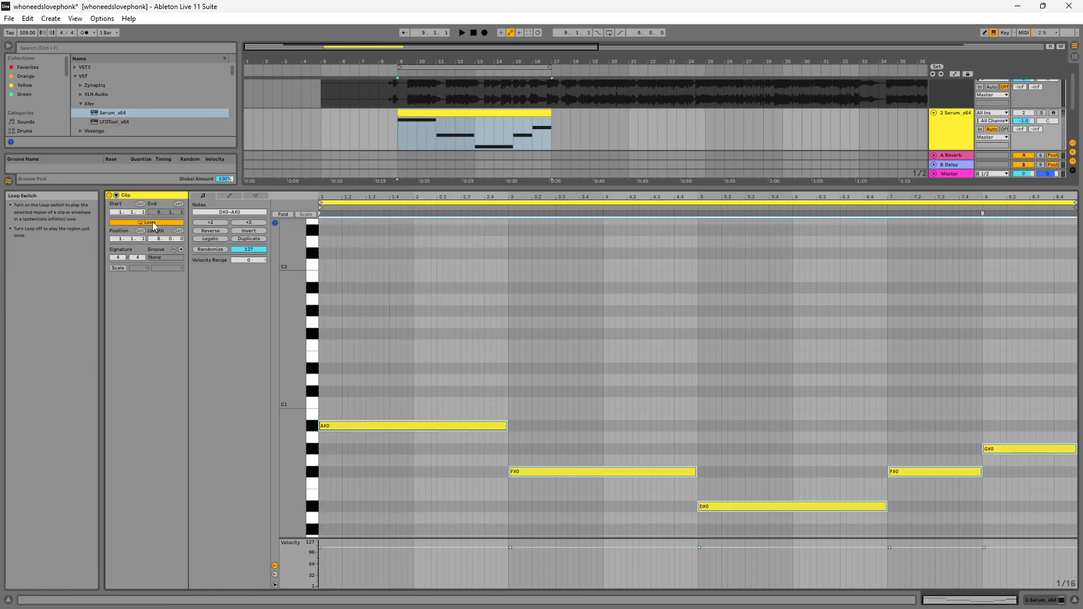
pyautogui.hotkey('ctrl', 't')
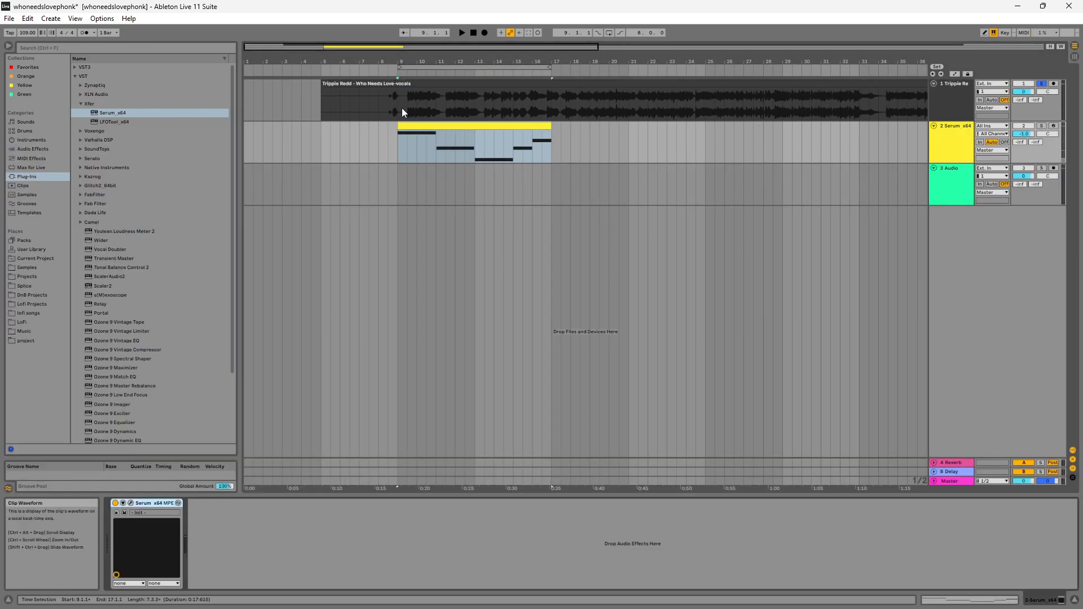
# Play the vocals and bass together and lower the Serum track's volume to -3.2 dB.
pyautogui.press('space')
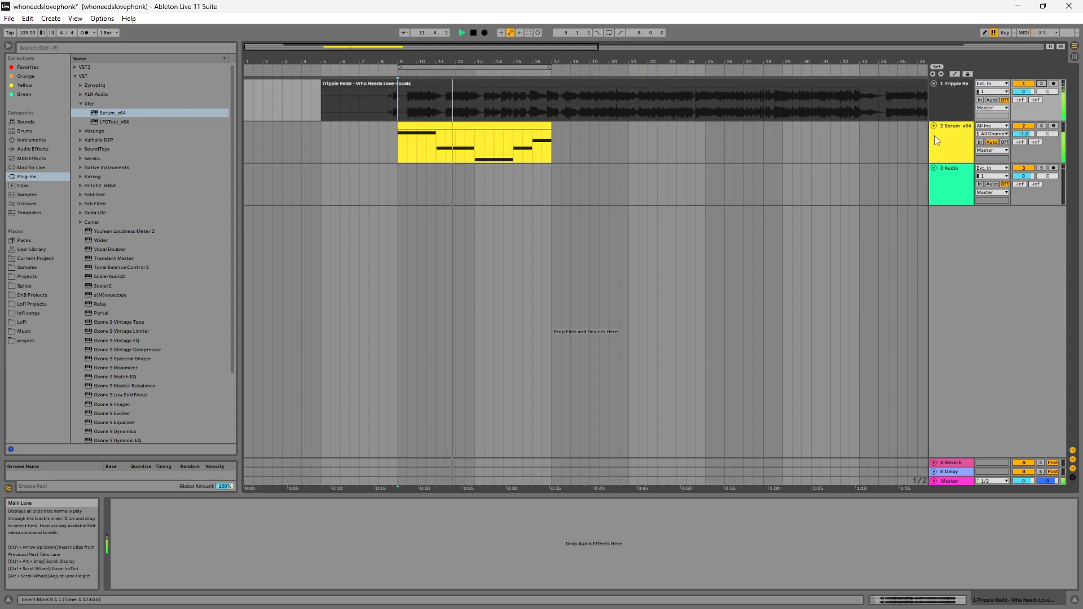
pyautogui.moveTo(1035, 137); pyautogui.dragTo(1035, 148)
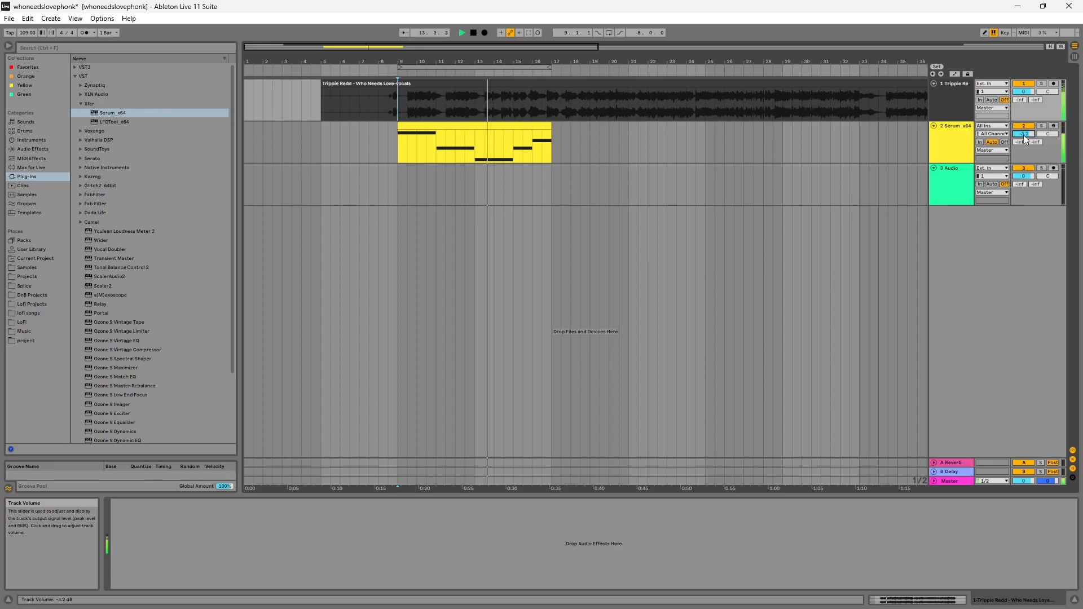
pyautogui.press('space')
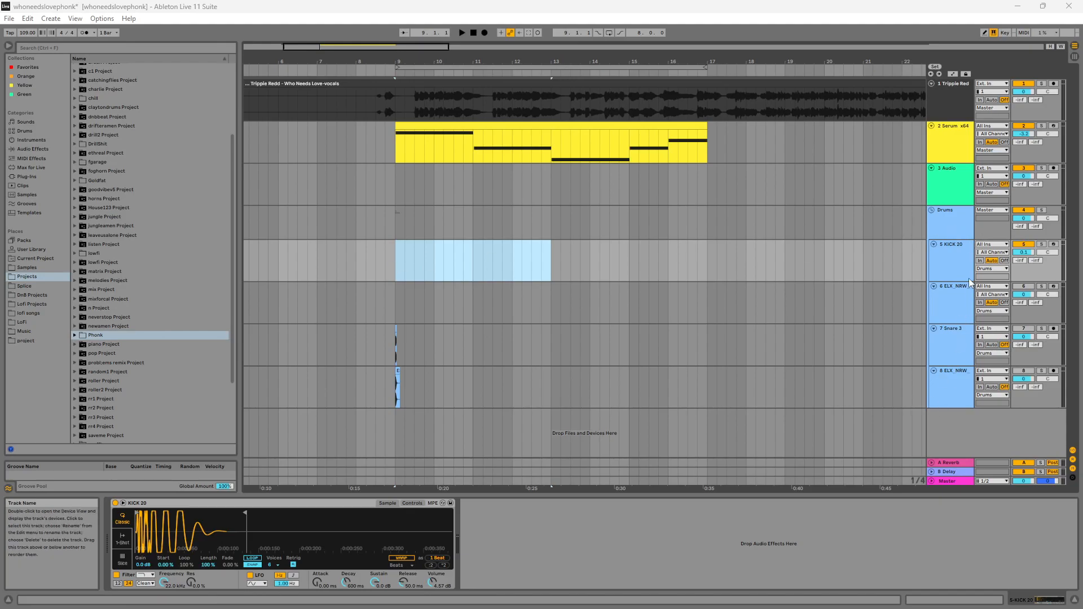
# Examine the devices on the kick, clap snare, Snare 3 and hi-hat tracks in the Drums group.
pyautogui.click(956, 306)
pyautogui.click(952, 276)
pyautogui.click(942, 303)
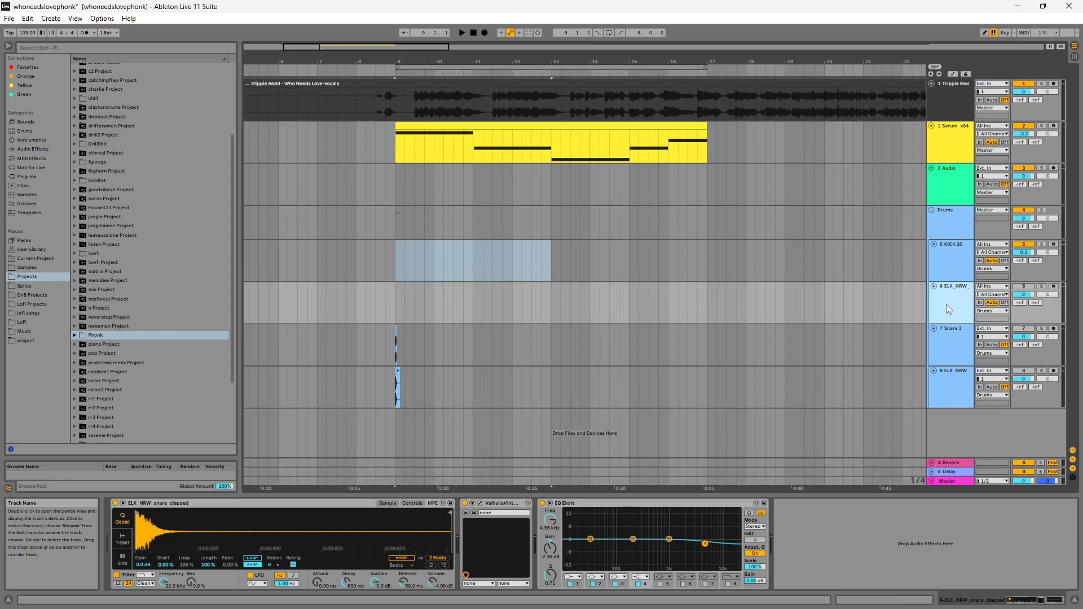
pyautogui.click(960, 332)
pyautogui.click(962, 299)
pyautogui.click(960, 341)
pyautogui.click(962, 385)
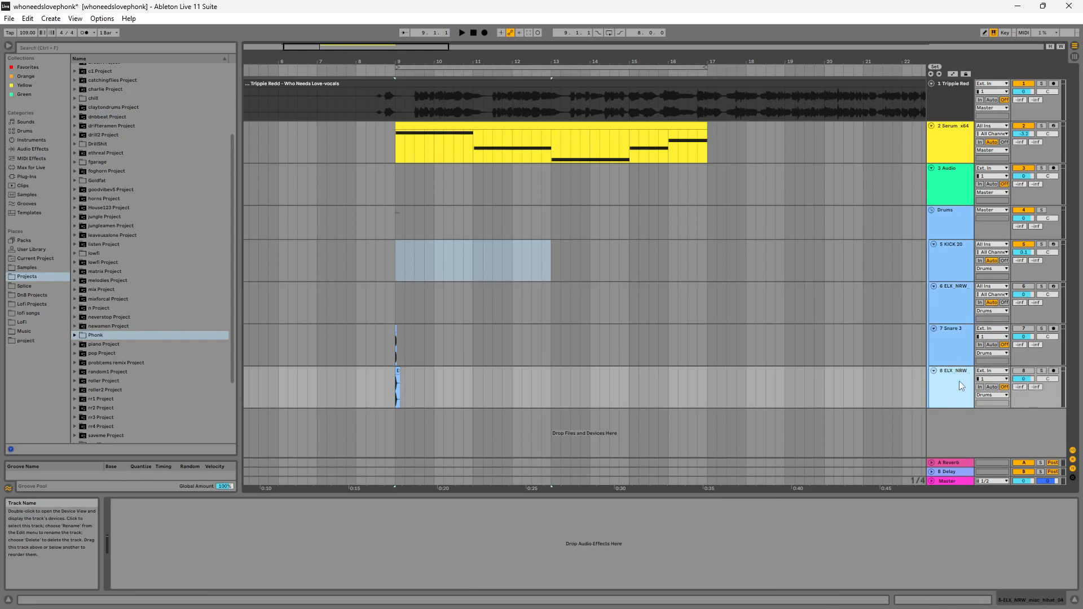
# Insert an empty MIDI clip on the KICK 20 track from bar 9 to bar 13.
pyautogui.click(550, 251)
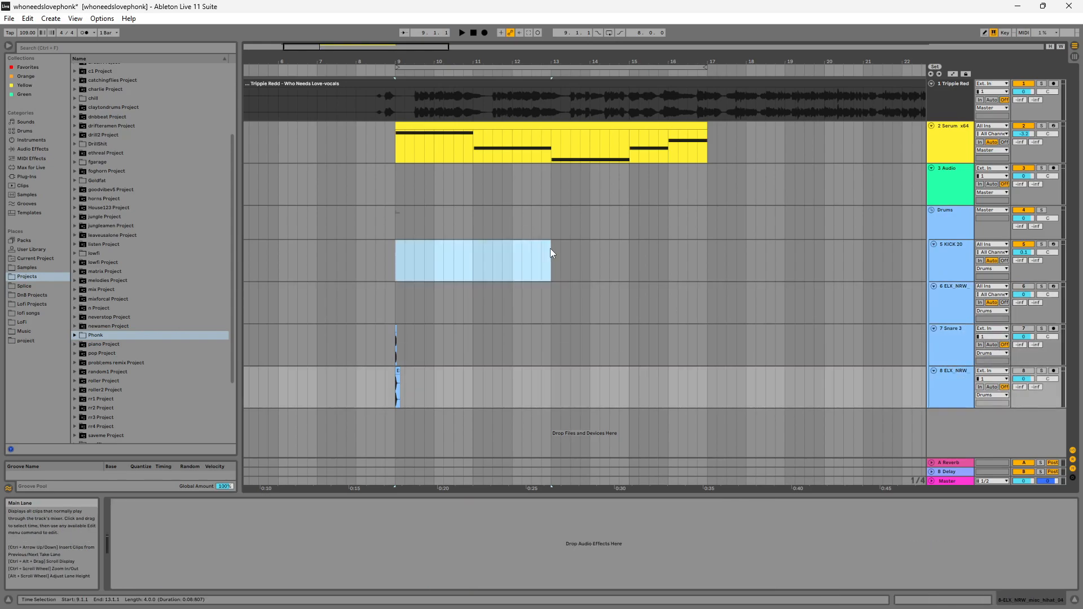
pyautogui.click(522, 249)
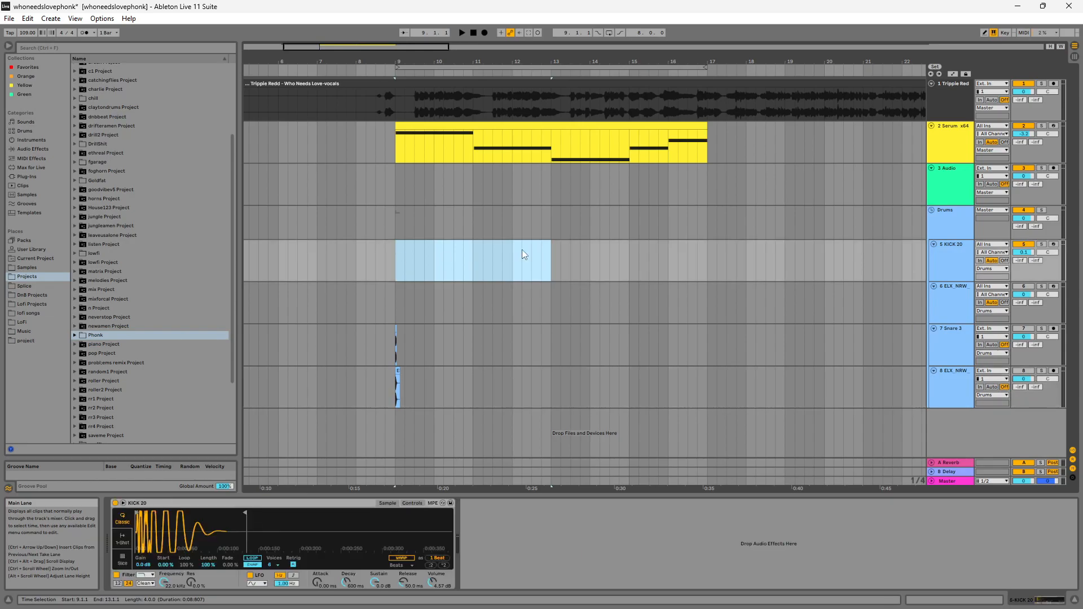
pyautogui.rightClick(528, 251)
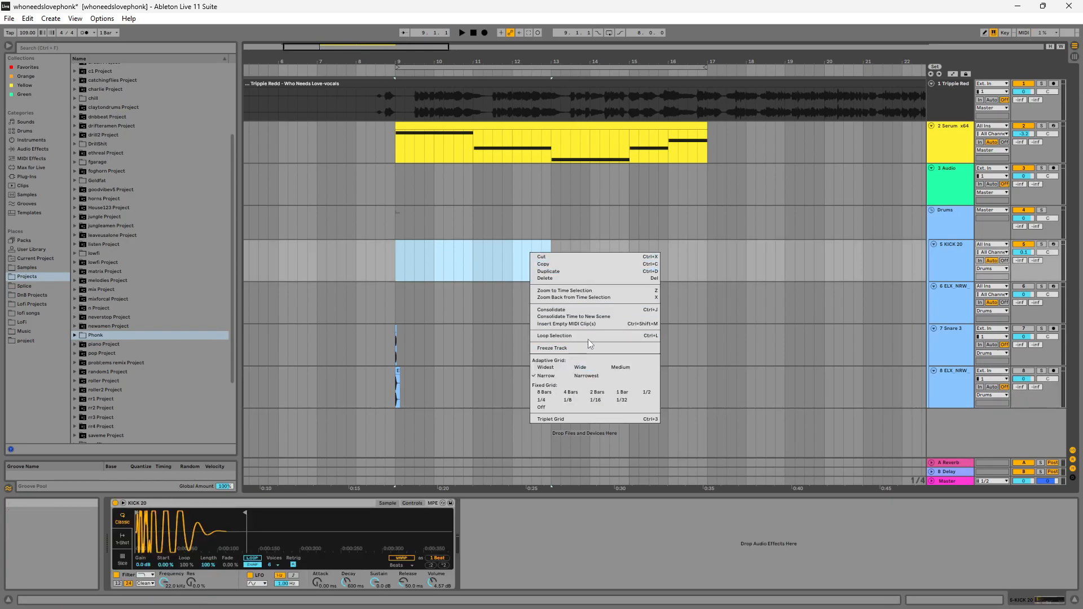
pyautogui.click(577, 324)
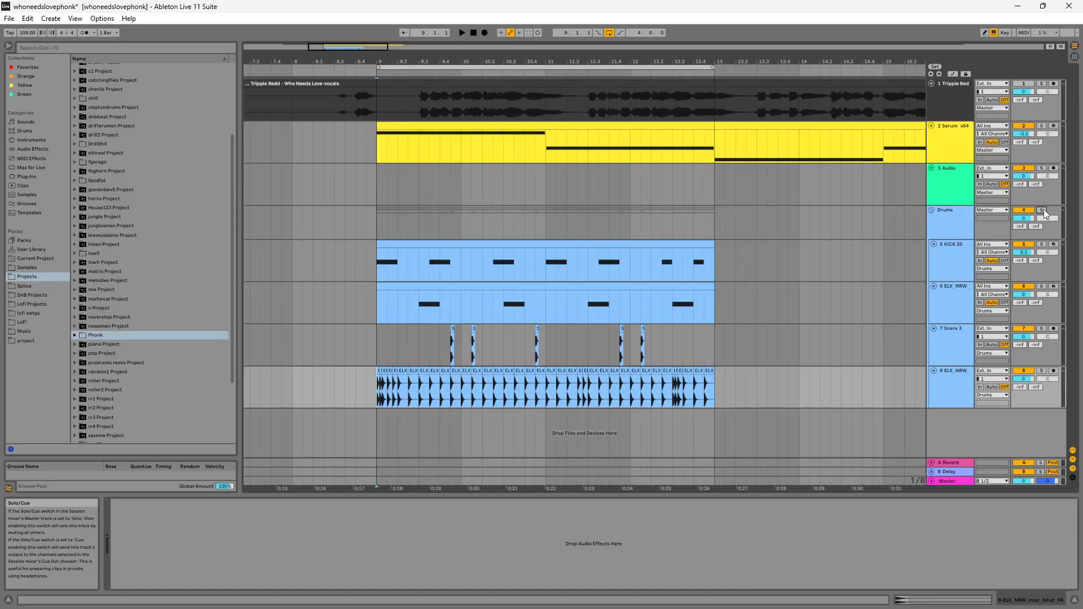
# Solo the Drums group, play the pattern and lower the volumes of the individual drum tracks.
pyautogui.click(1042, 209)
pyautogui.press('space')
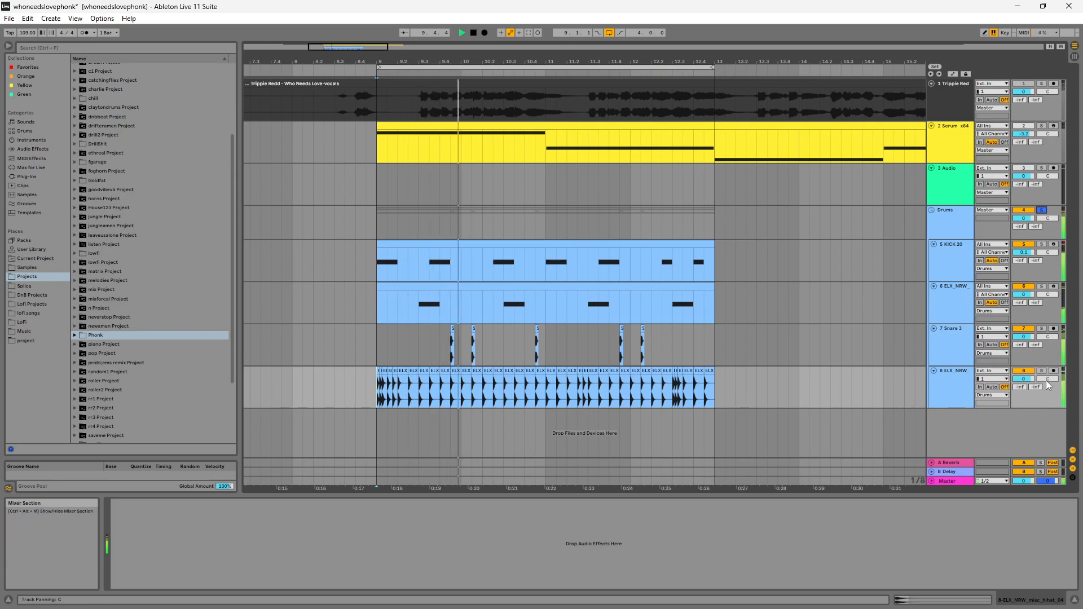
pyautogui.moveTo(1024, 379); pyautogui.dragTo(1025, 392)
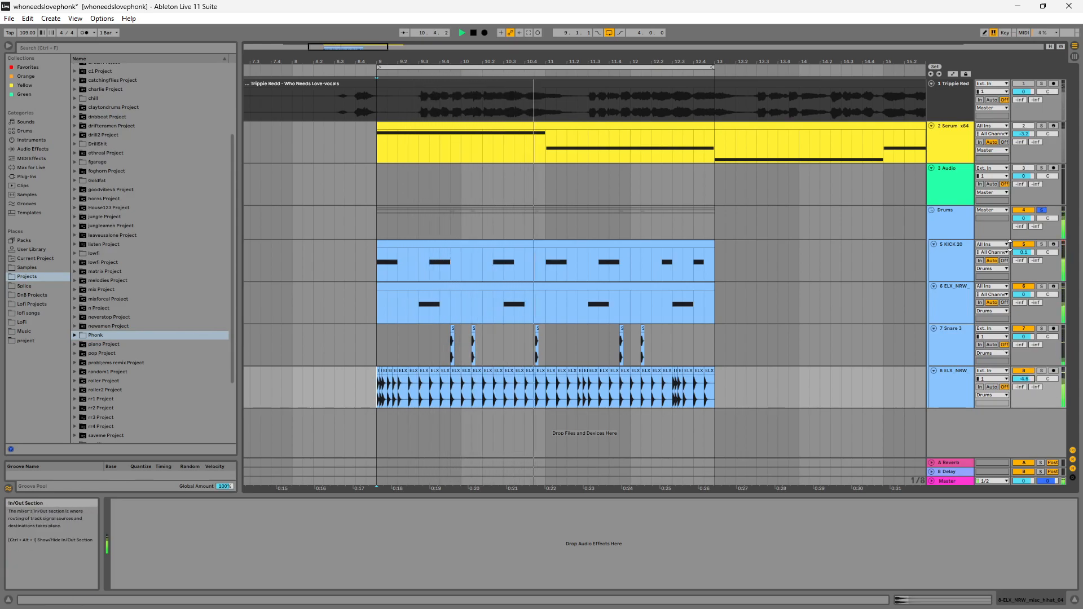
pyautogui.moveTo(1027, 253); pyautogui.dragTo(1032, 345)
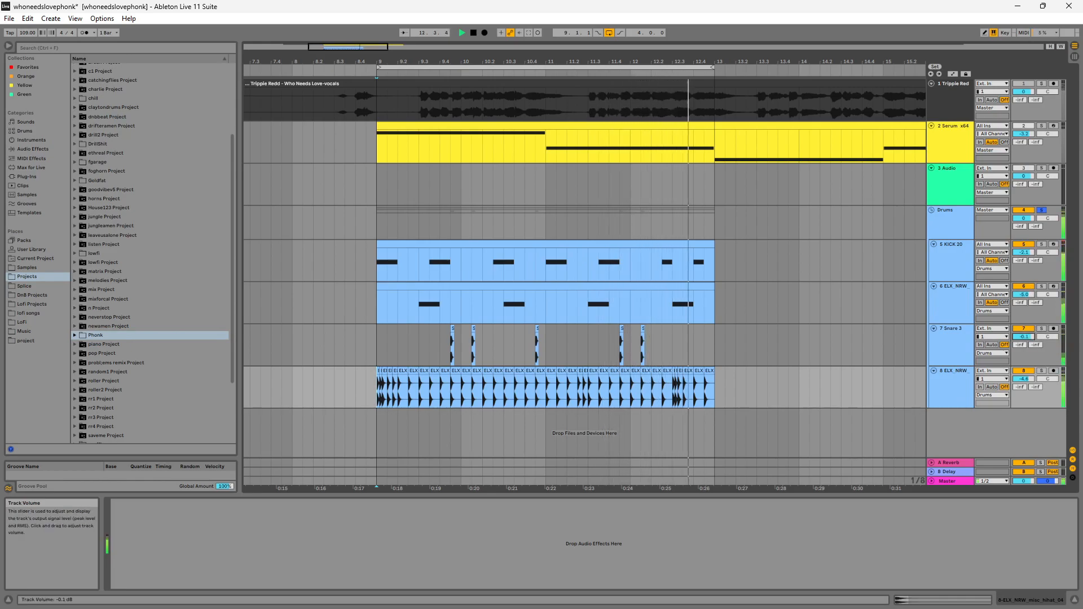
# Duplicate the four-bar drum pattern on all four drum tracks to fill bars 13 to 17.
pyautogui.moveTo(720, 397); pyautogui.dragTo(379, 260)
pyautogui.hotkey('ctrl', 'd')
pyautogui.press('-')
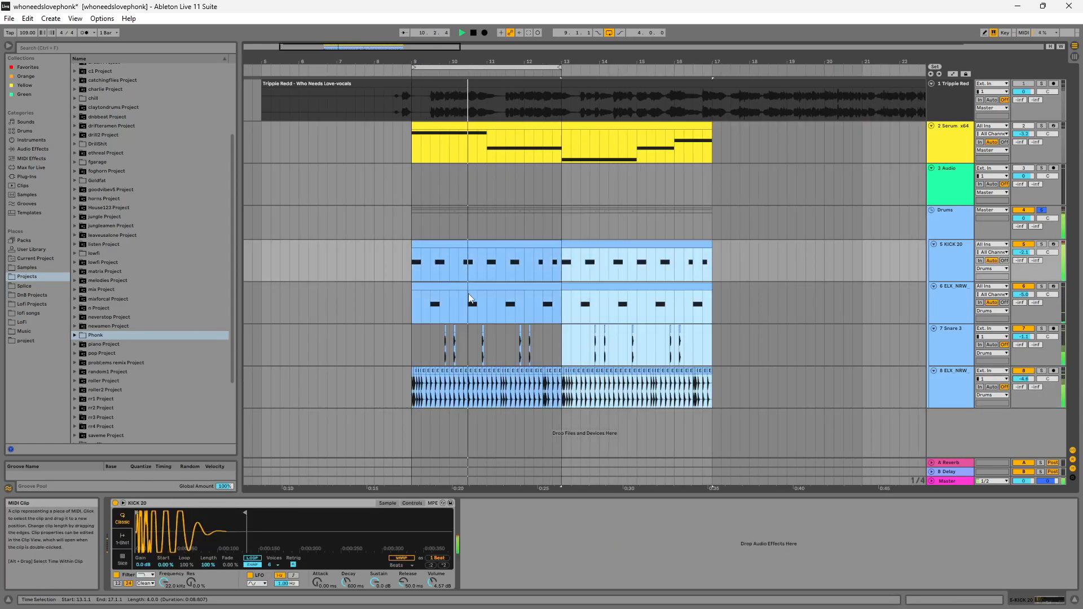
pyautogui.press('-')
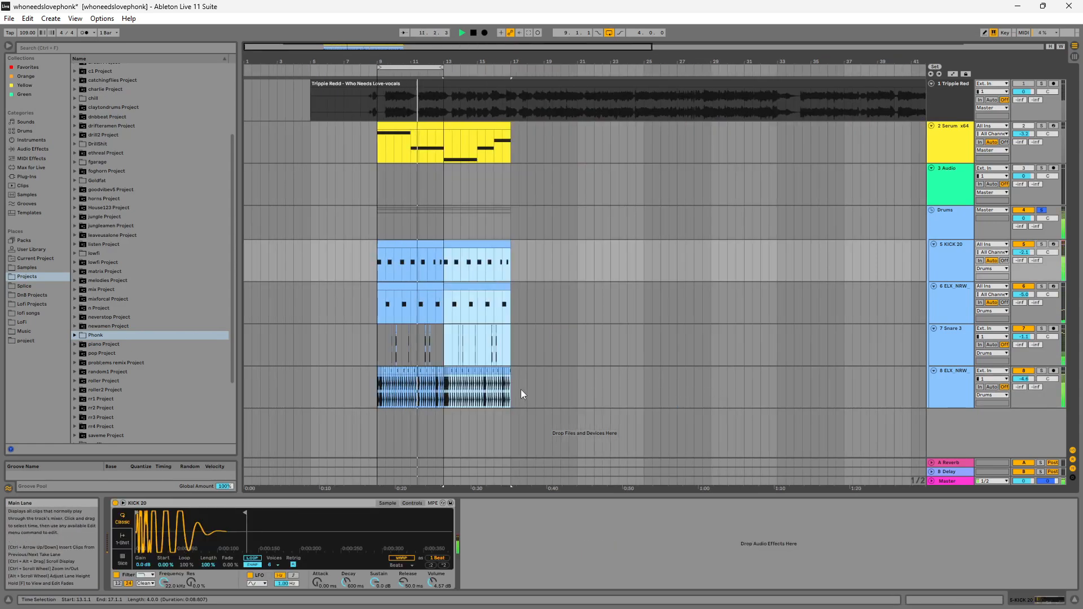
# Duplicate the bass and drums from bars 9–17 to bars 17–25 and extend the loop to 16 bars.
pyautogui.moveTo(509, 394); pyautogui.dragTo(395, 136)
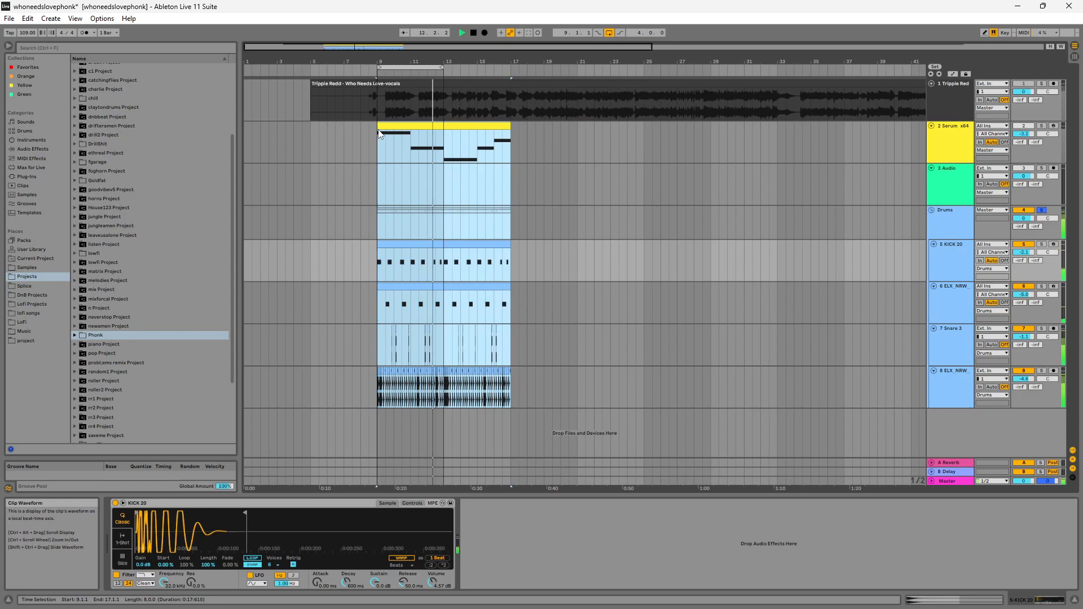
pyautogui.hotkey('ctrl', 'd')
pyautogui.moveTo(443, 67); pyautogui.dragTo(510, 72)
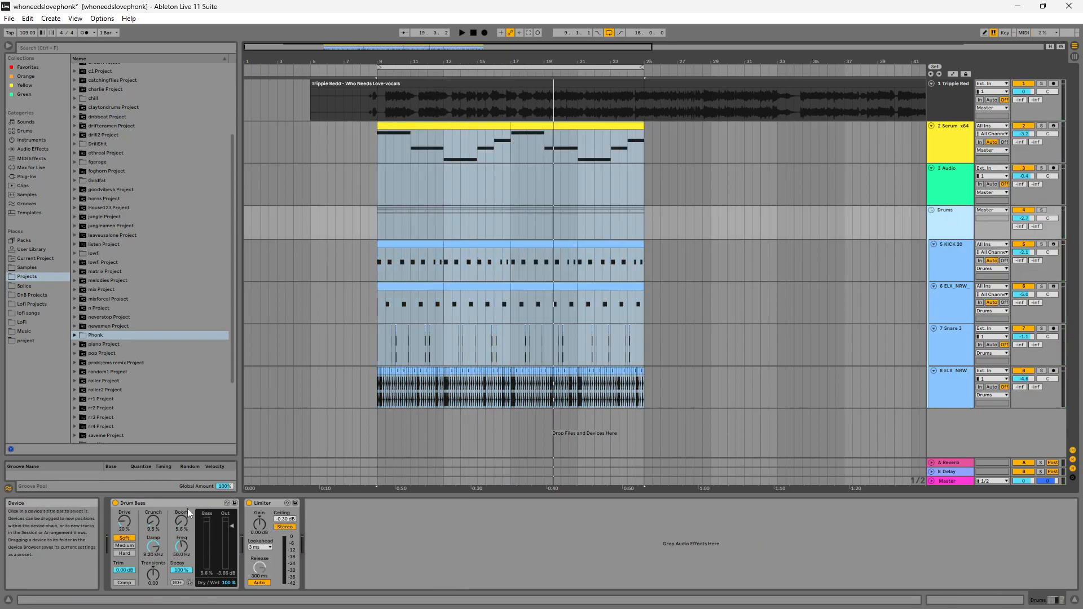
# Examine the Drums group's Drum Buss and Limiter, the clap snare's ValhallaVintageVerb and EQ Eight, and the Snare 3 and hi-hat tracks.
pyautogui.click(31, 140)
pyautogui.click(31, 149)
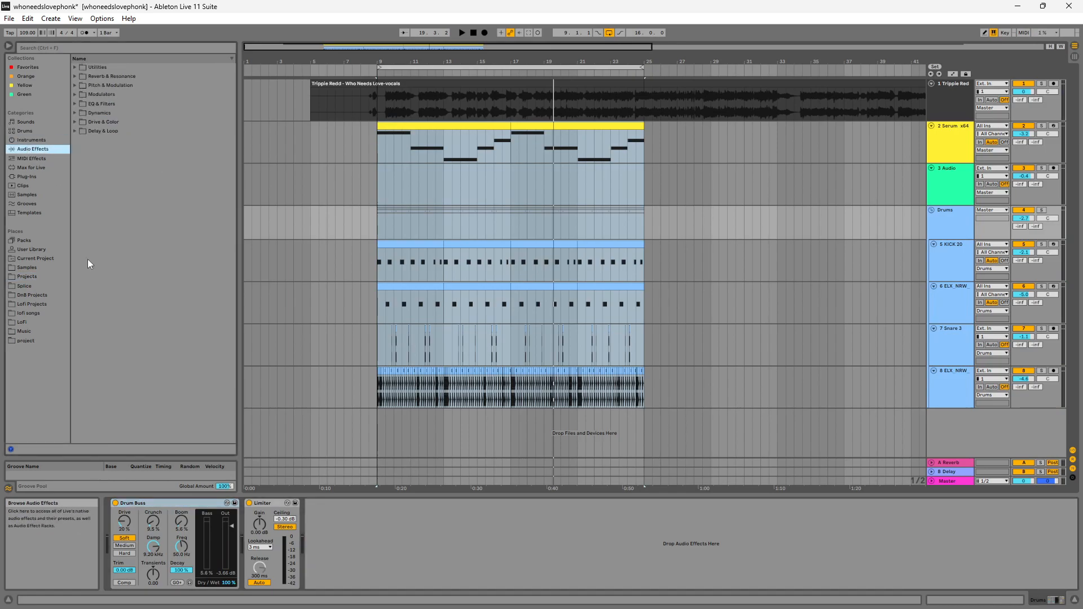
pyautogui.click(269, 503)
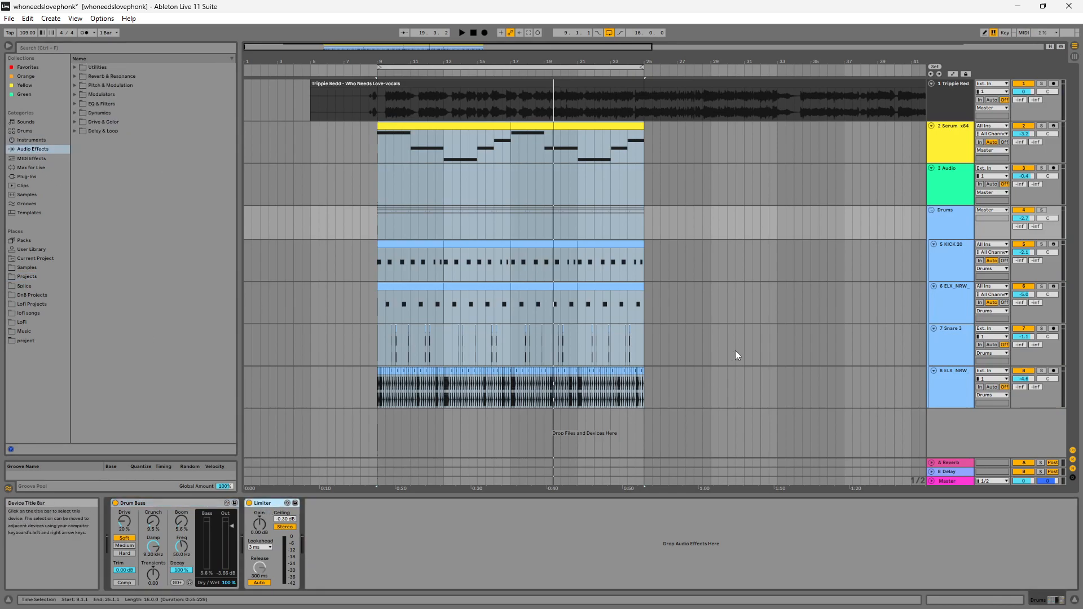
pyautogui.click(959, 303)
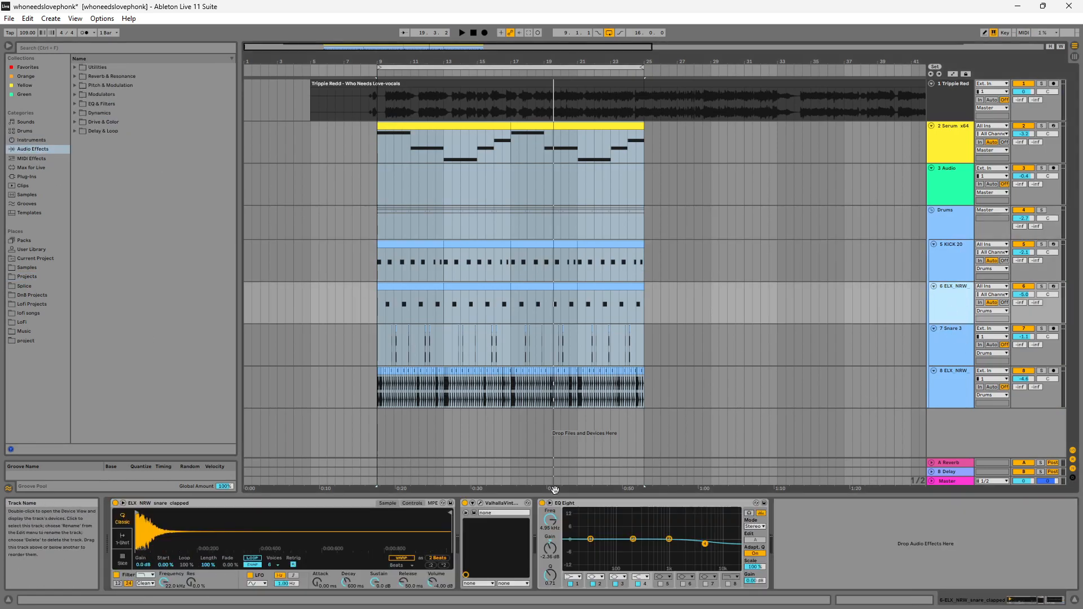
pyautogui.click(481, 503)
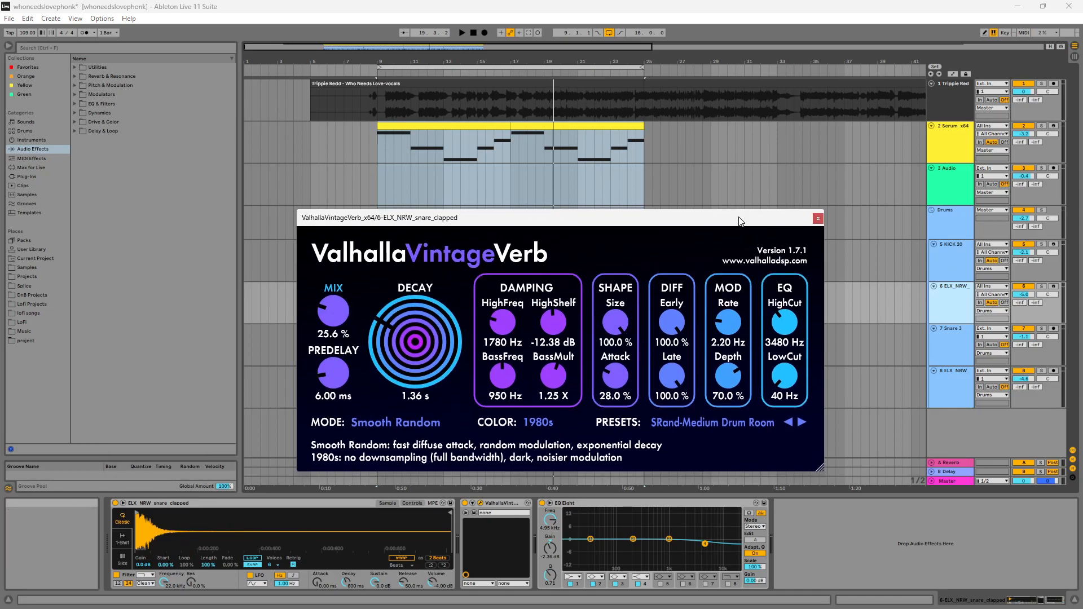
pyautogui.click(817, 218)
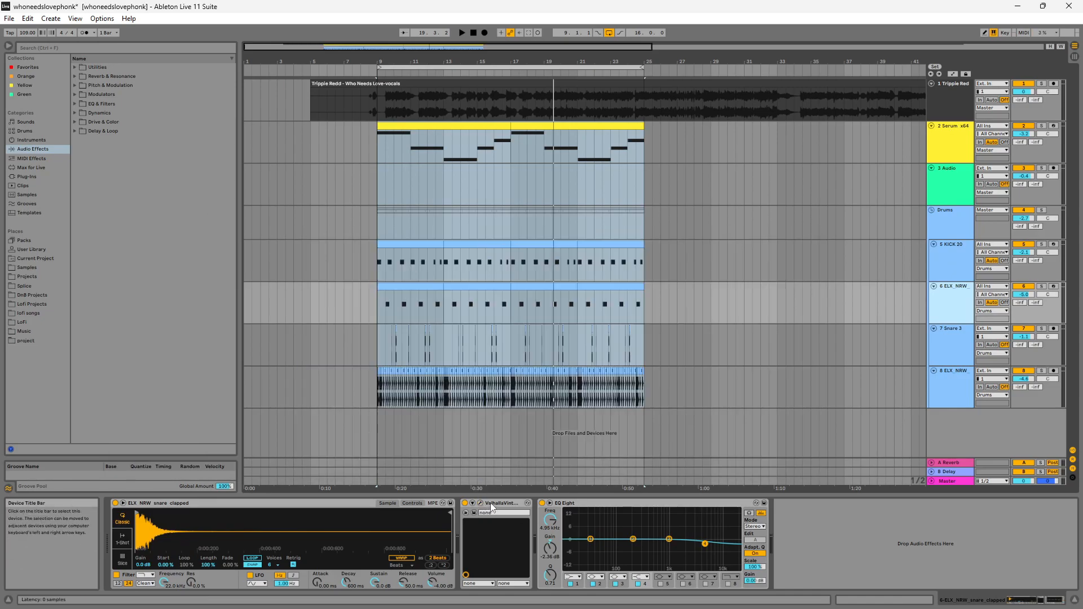
pyautogui.click(959, 346)
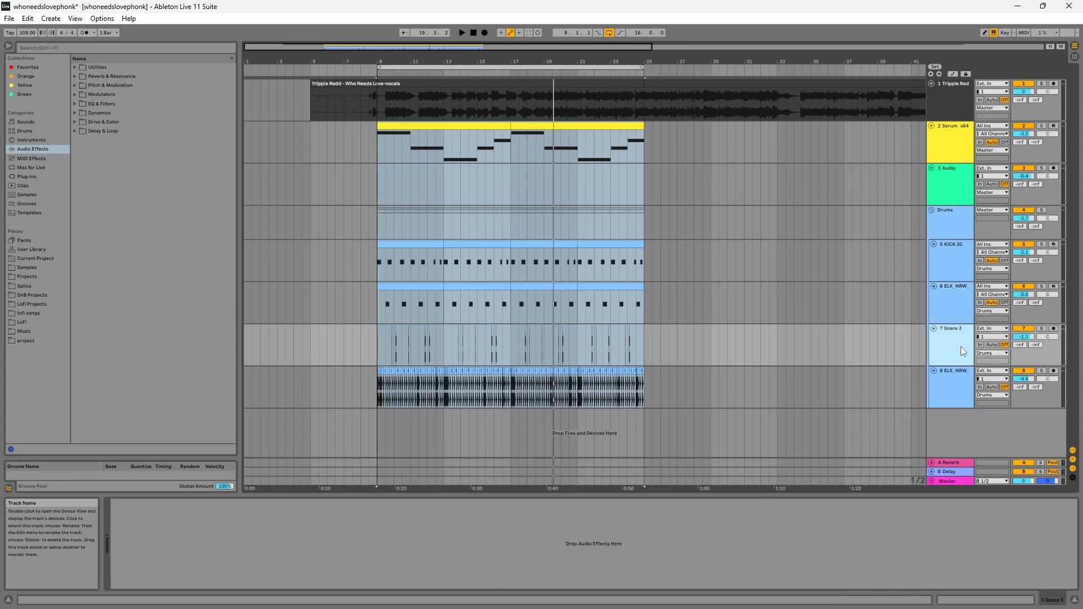
pyautogui.click(952, 382)
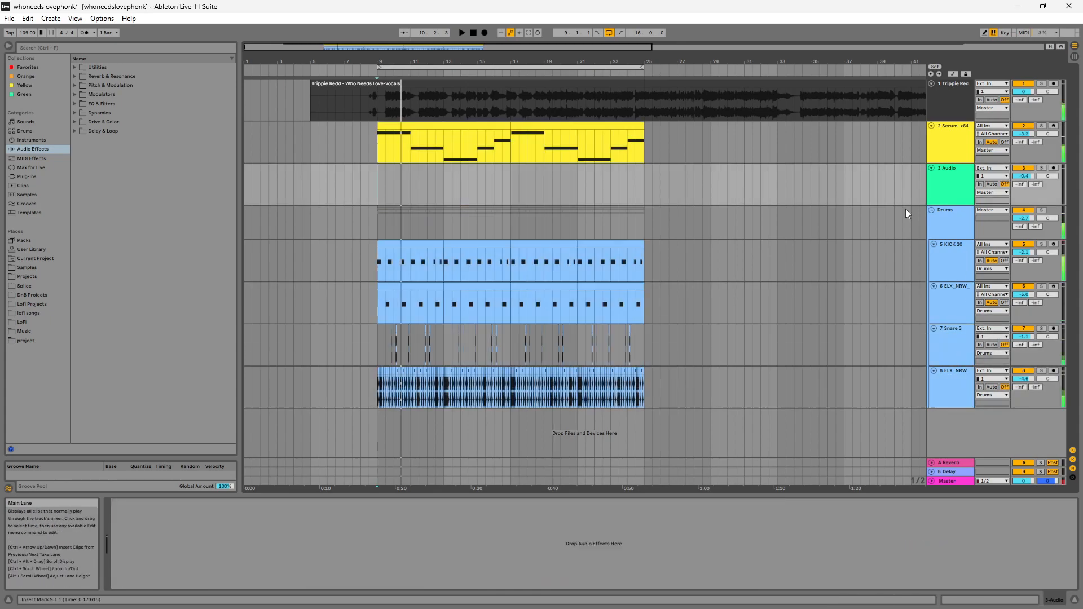
# Insert a MIDI track below the Serum track and copy the bass clips from bars 9–25 onto it.
pyautogui.press('space')
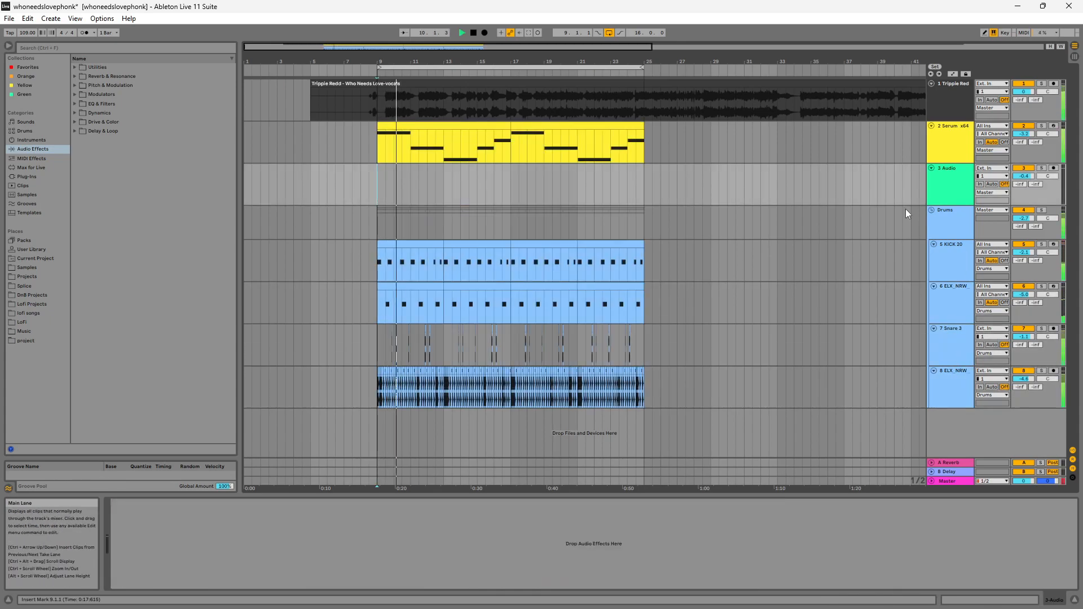
pyautogui.click(895, 133)
pyautogui.press('space')
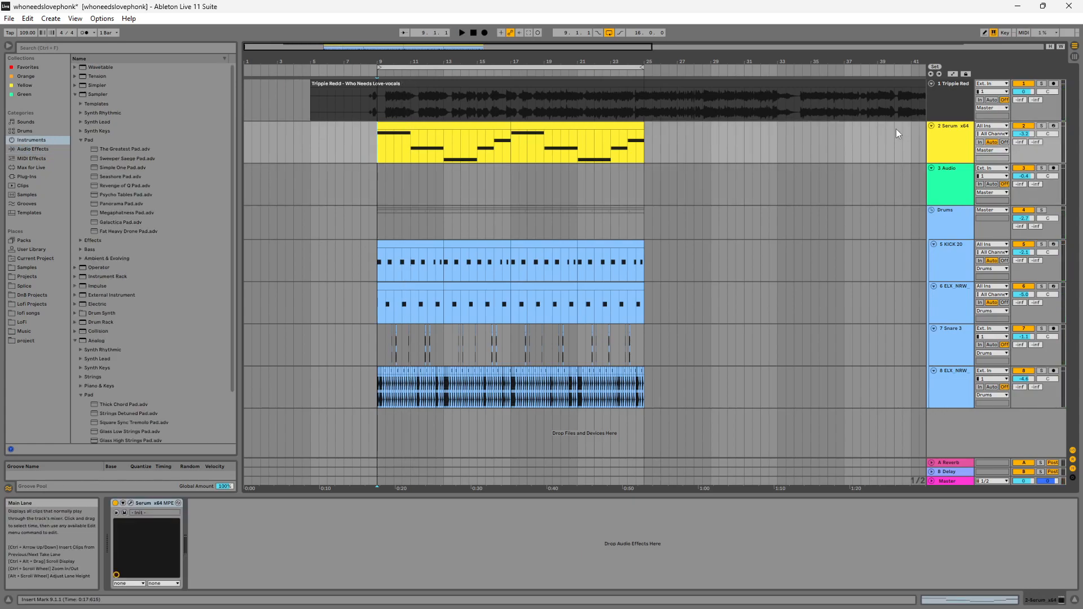
pyautogui.rightClick(939, 147)
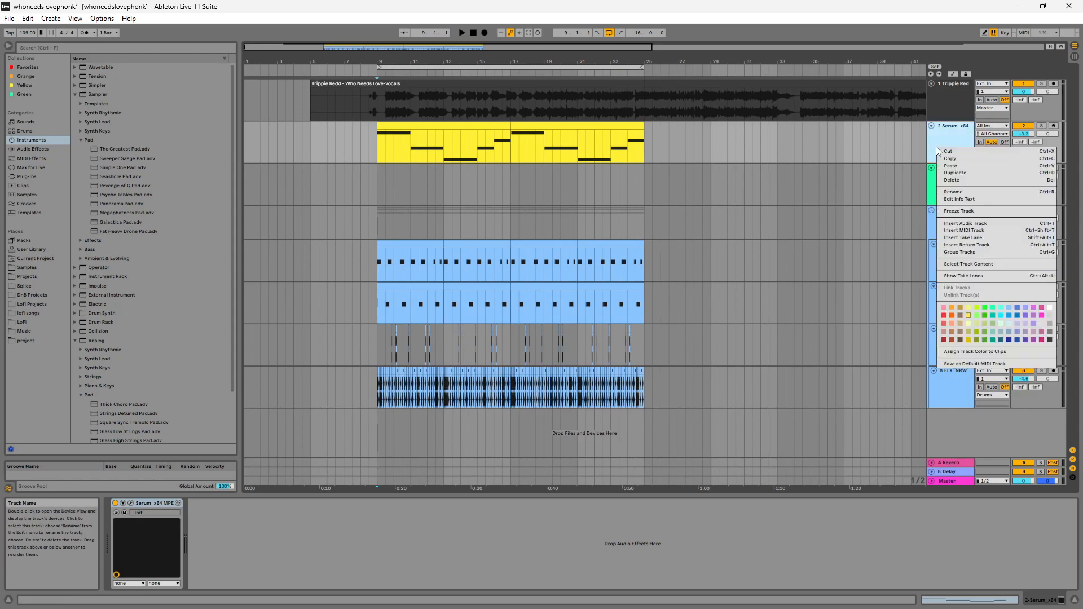
pyautogui.click(977, 236)
pyautogui.moveTo(645, 144); pyautogui.dragTo(393, 180)
pyautogui.click(384, 128)
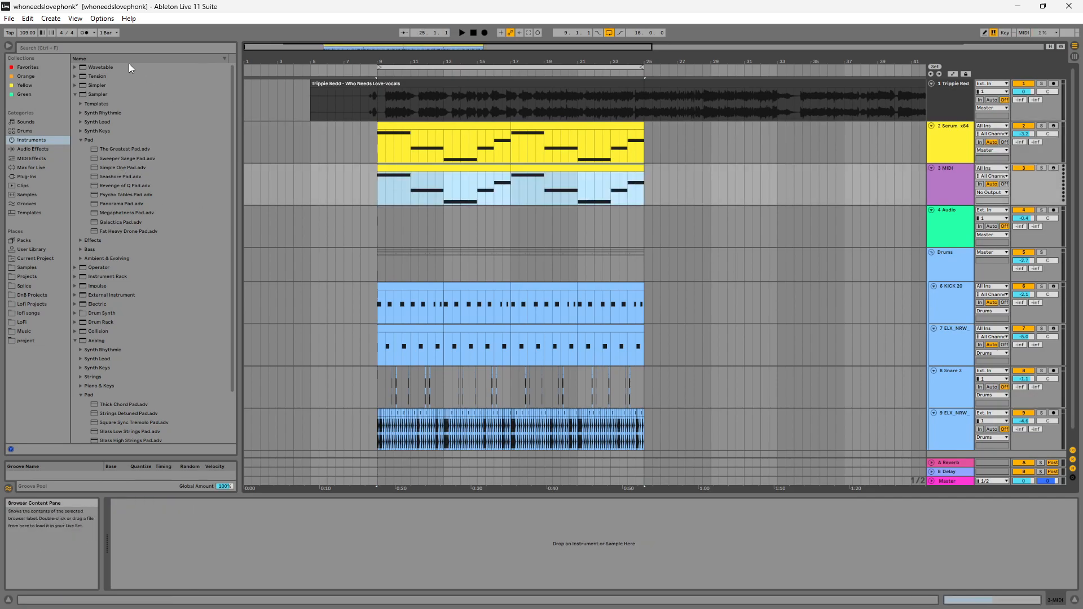
# Find the Analog preset Cherry Pad in the instruments and load it on the new MIDI track.
pyautogui.click(127, 45)
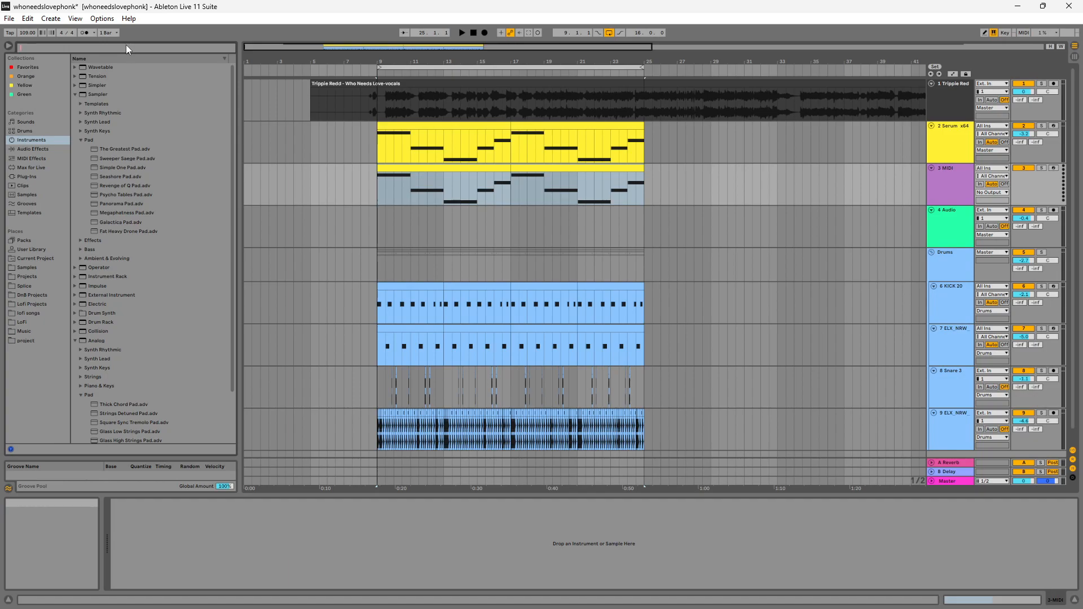
pyautogui.write('charr')
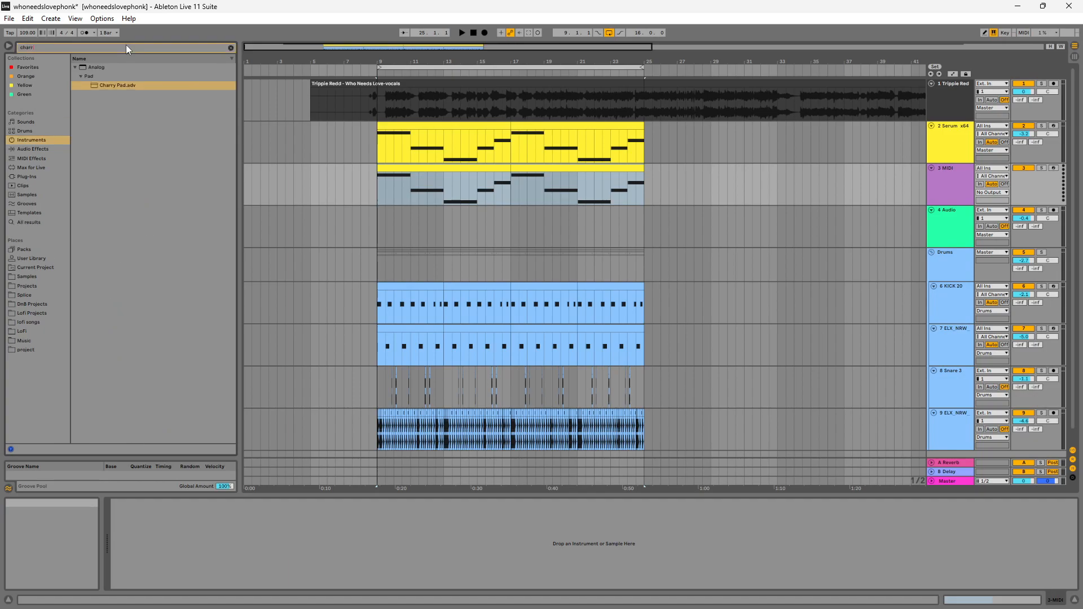
pyautogui.moveTo(120, 86); pyautogui.dragTo(953, 175)
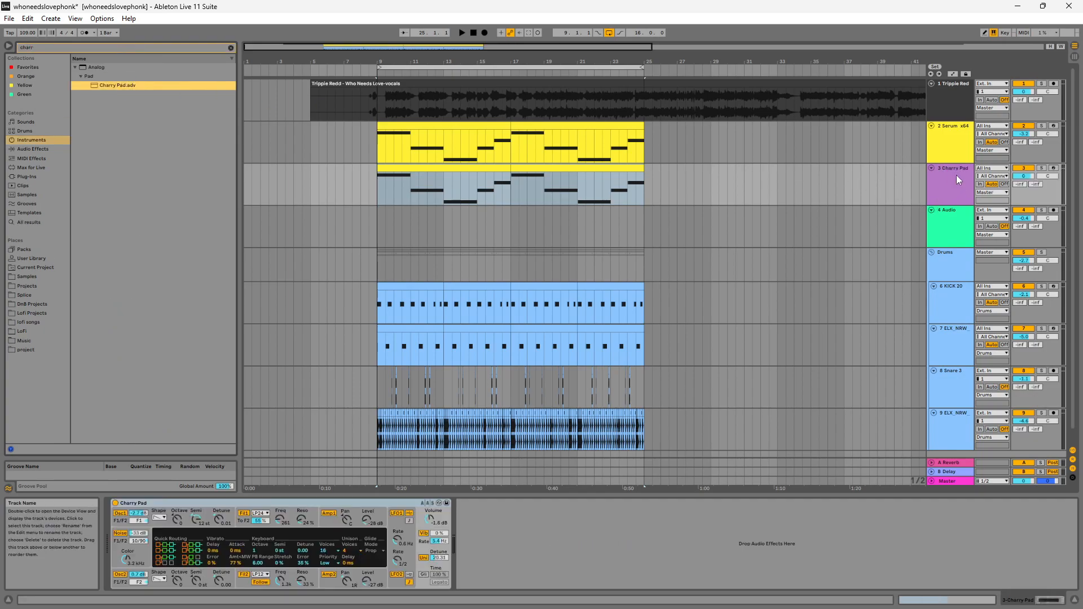
# Solo the Cherry Pad track, transpose all notes of its first clip up two octaves and audition the result.
pyautogui.click(1042, 169)
pyautogui.click(377, 181)
pyautogui.press('space')
pyautogui.click(494, 168)
pyautogui.doubleClick(494, 168)
pyautogui.moveTo(1041, 500); pyautogui.dragTo(300, 237)
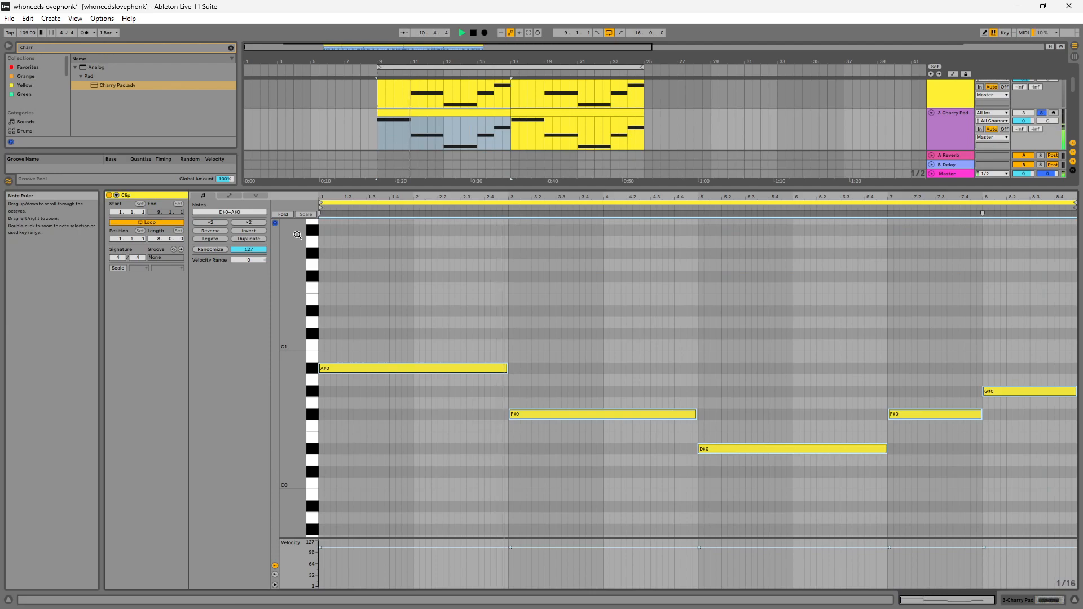
pyautogui.hotkey('shift', 'Up')
pyautogui.hotkey('shift', 'Up')
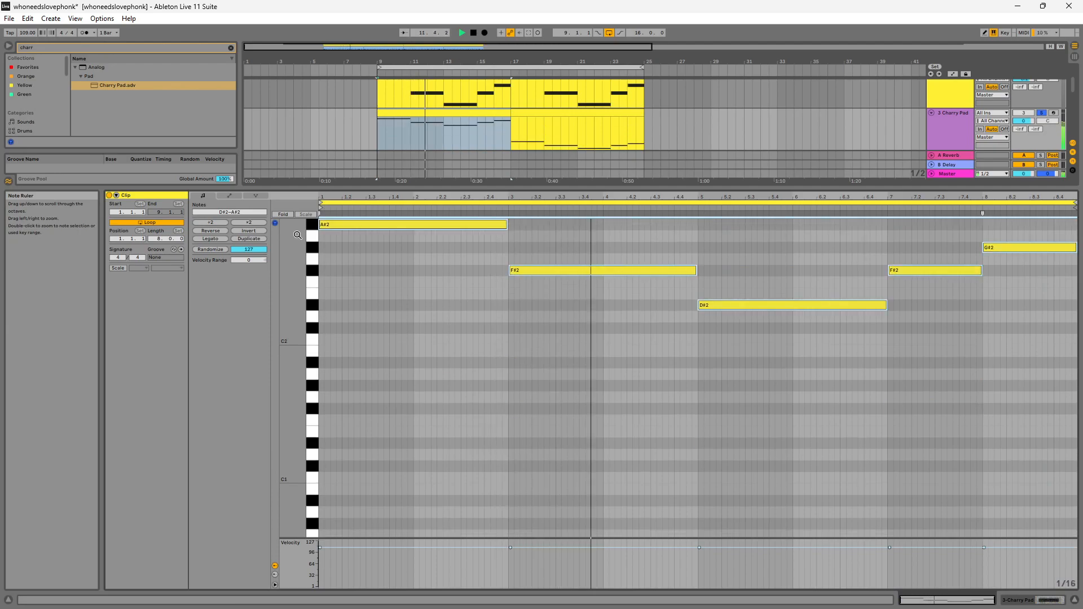
pyautogui.click(377, 125)
pyautogui.press('space')
pyautogui.press('space')
# Copy all notes in the first pad clip seven semitones higher to add a fifth above each root.
pyautogui.scroll(10, 841, 373)
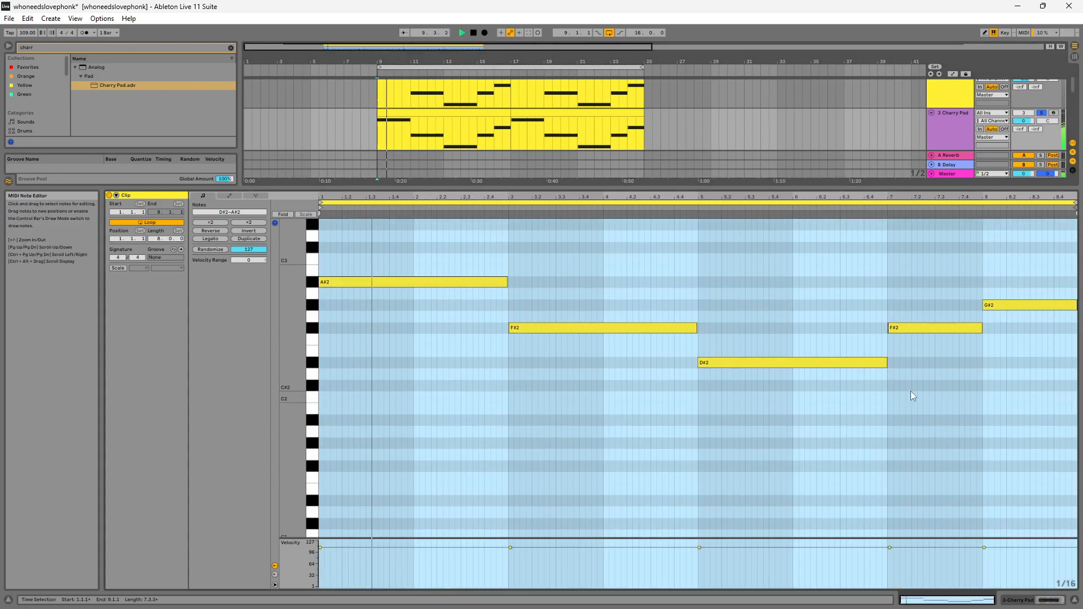
pyautogui.scroll(5, 884, 417)
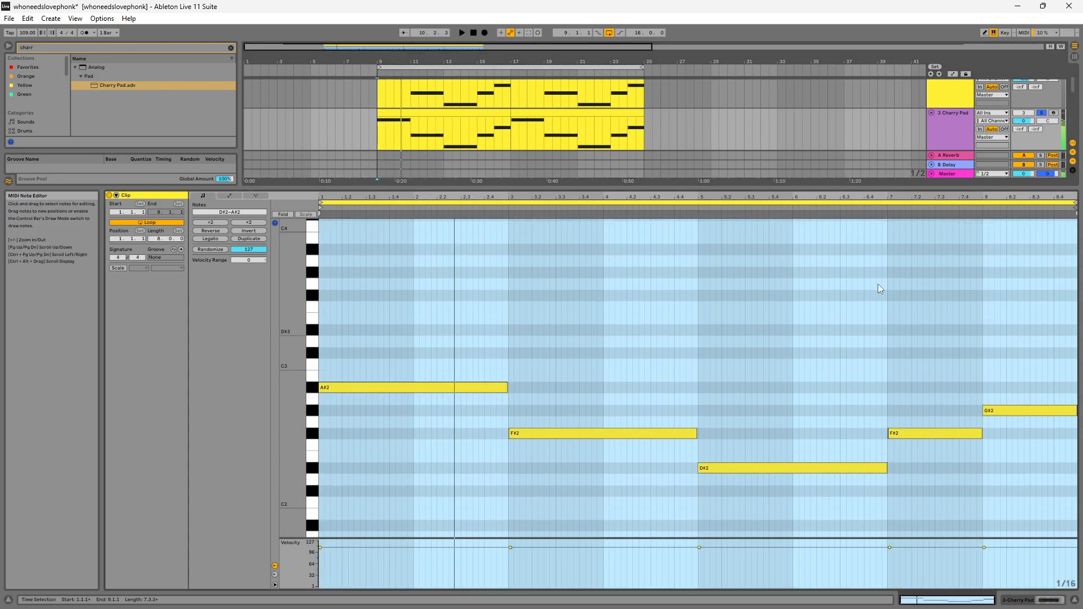
pyautogui.moveTo(1047, 506); pyautogui.dragTo(159, 227)
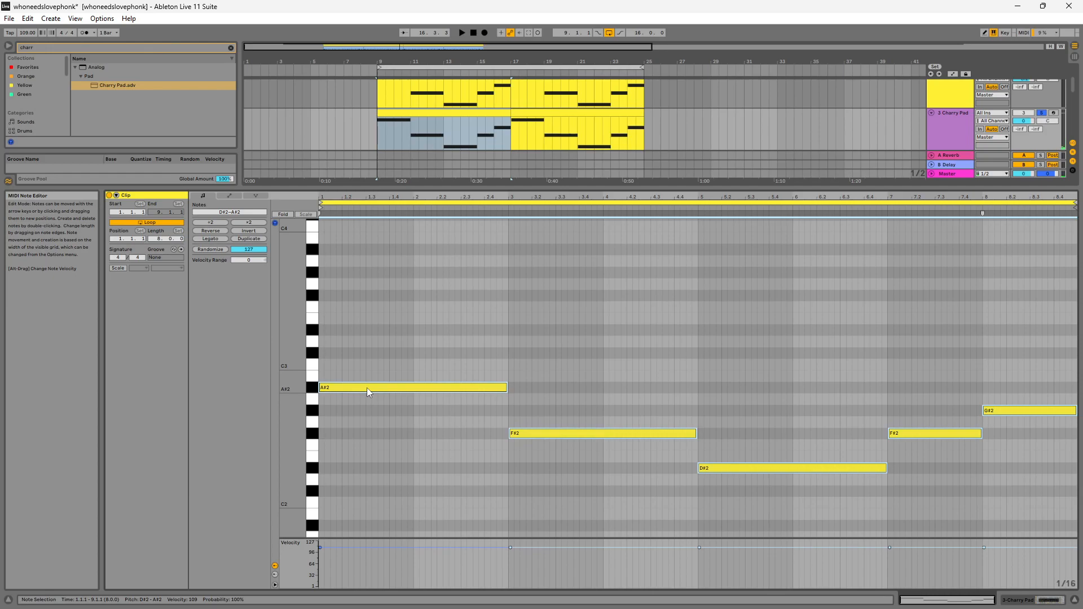
pyautogui.moveTo(367, 387); pyautogui.dragTo(368, 309)
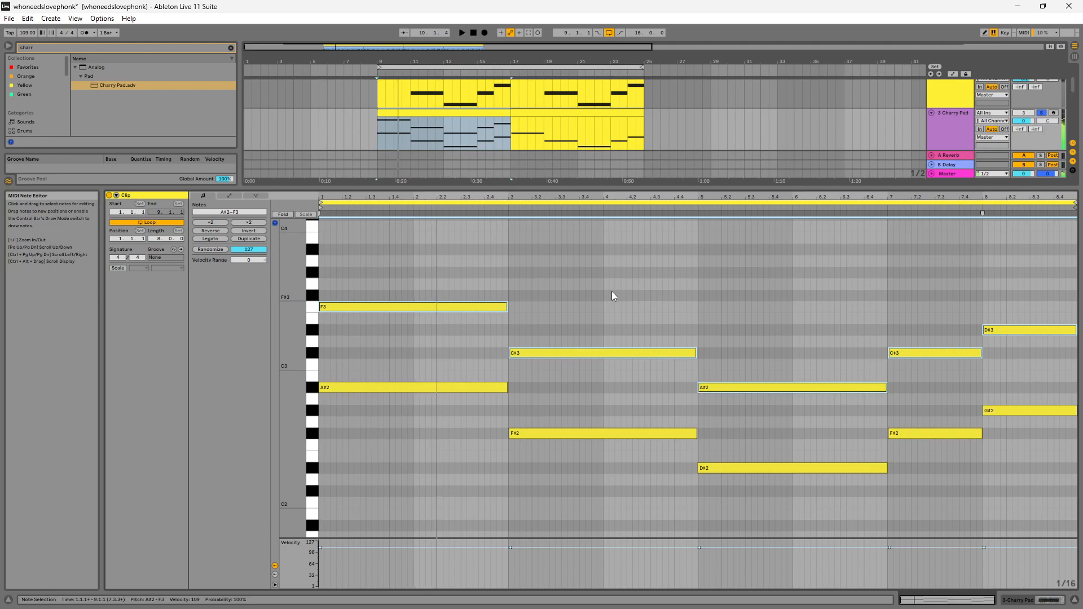
# Add middle notes C#3, A#2 and F#2 to the first, second and third chords of the pad clip.
pyautogui.moveTo(416, 306); pyautogui.dragTo(400, 348)
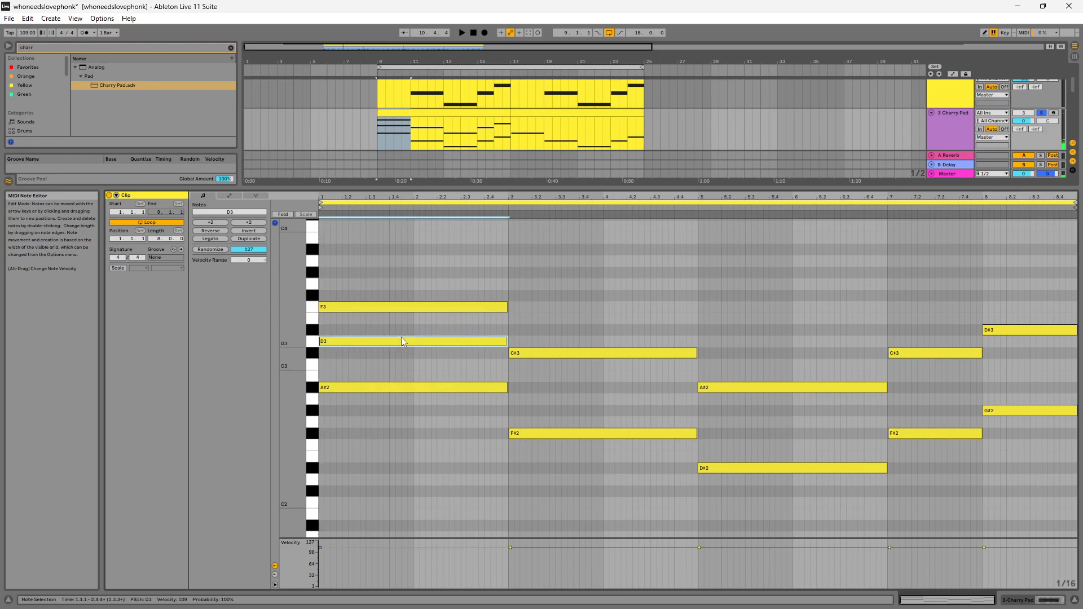
pyautogui.press('Down')
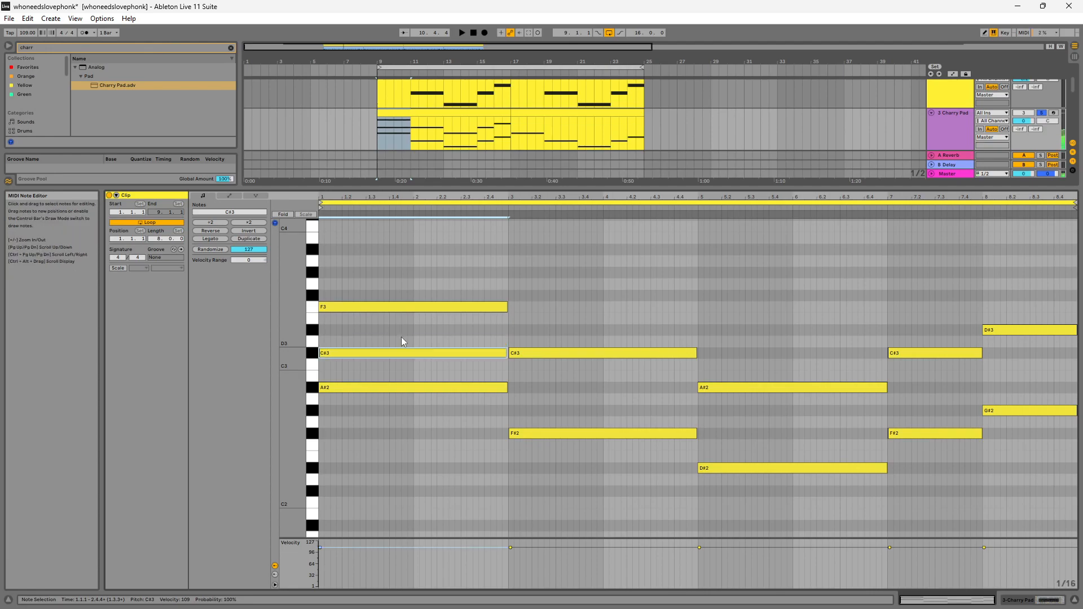
pyautogui.click(555, 353)
pyautogui.moveTo(617, 358); pyautogui.dragTo(616, 386)
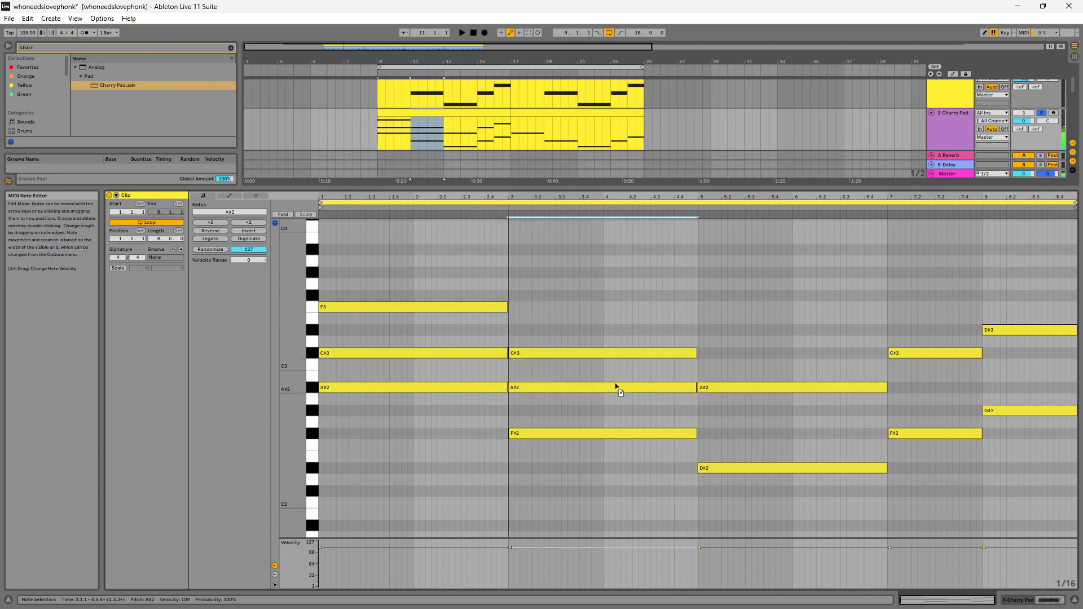
pyautogui.click(778, 388)
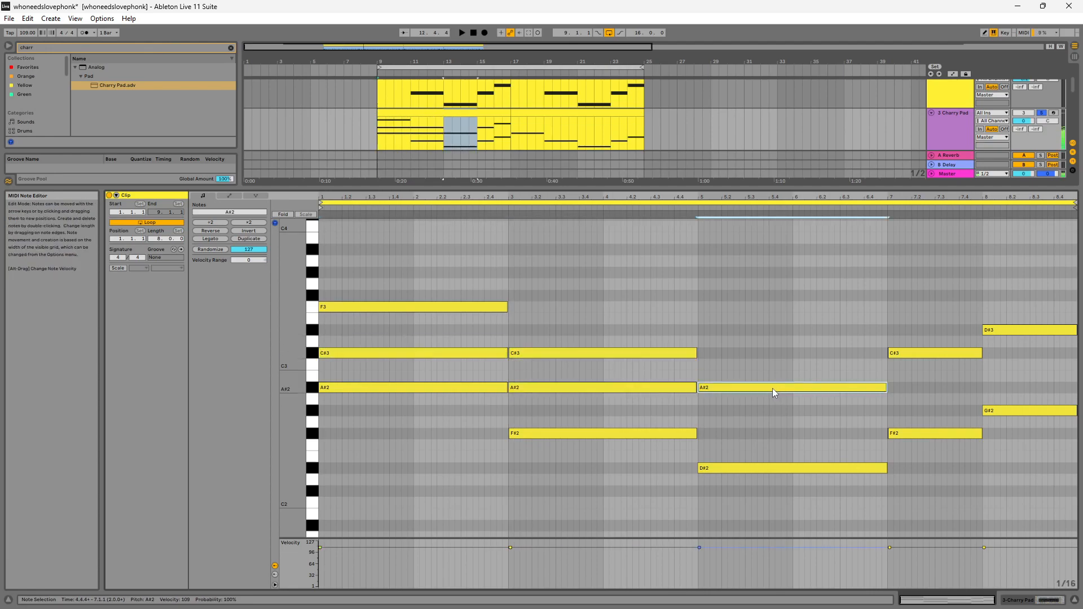
pyautogui.moveTo(773, 388); pyautogui.dragTo(773, 430)
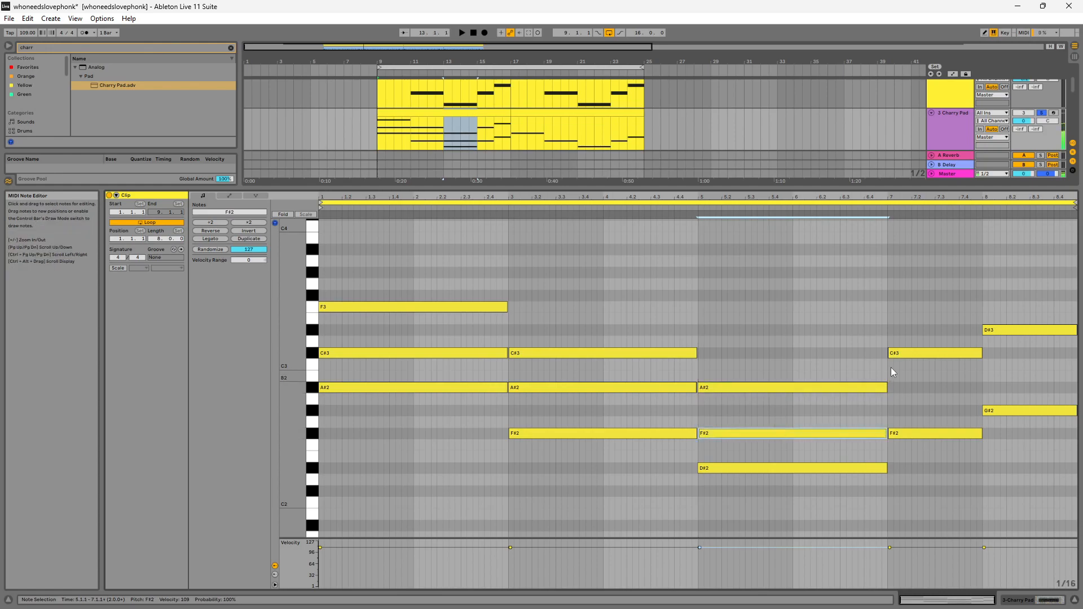
# Add middle notes A#2 and C3 to the last two chords of the pad clip.
pyautogui.click(924, 354)
pyautogui.moveTo(923, 354); pyautogui.dragTo(922, 400)
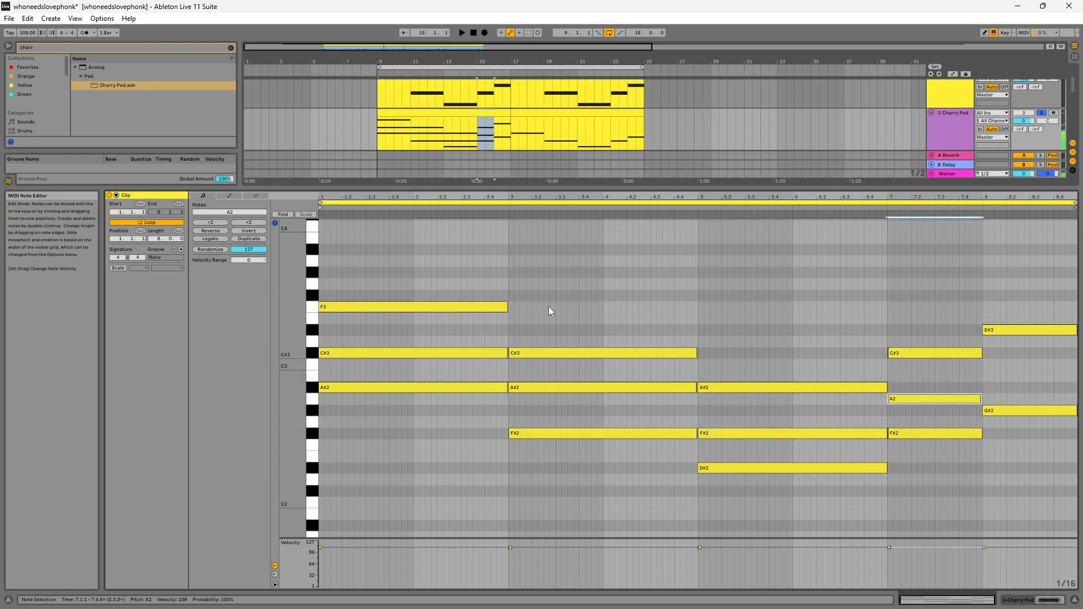
pyautogui.moveTo(932, 396); pyautogui.dragTo(1055, 373)
pyautogui.click(933, 397)
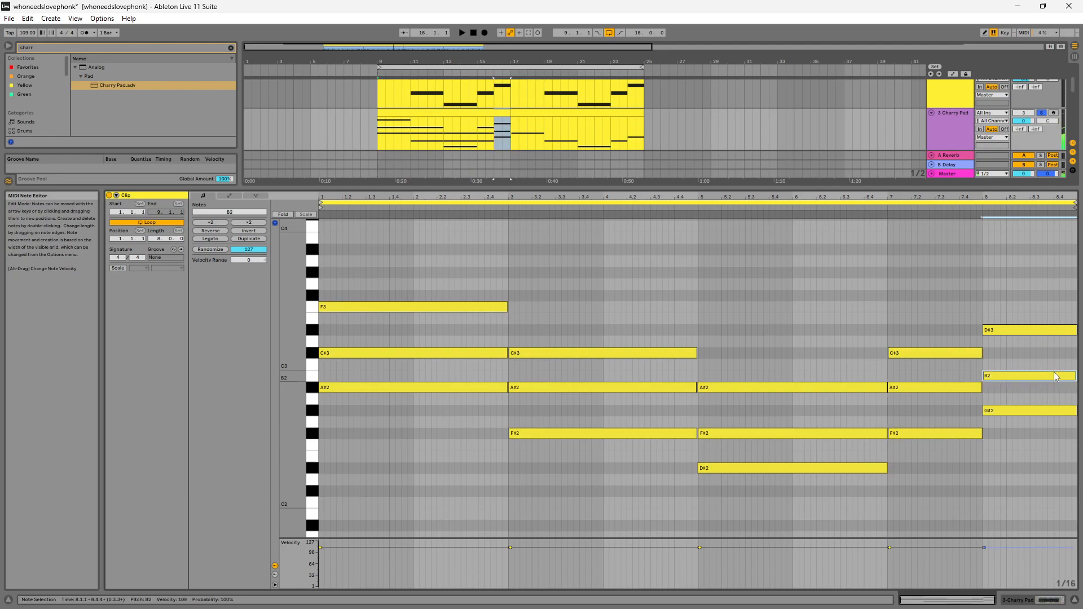
pyautogui.press('Up')
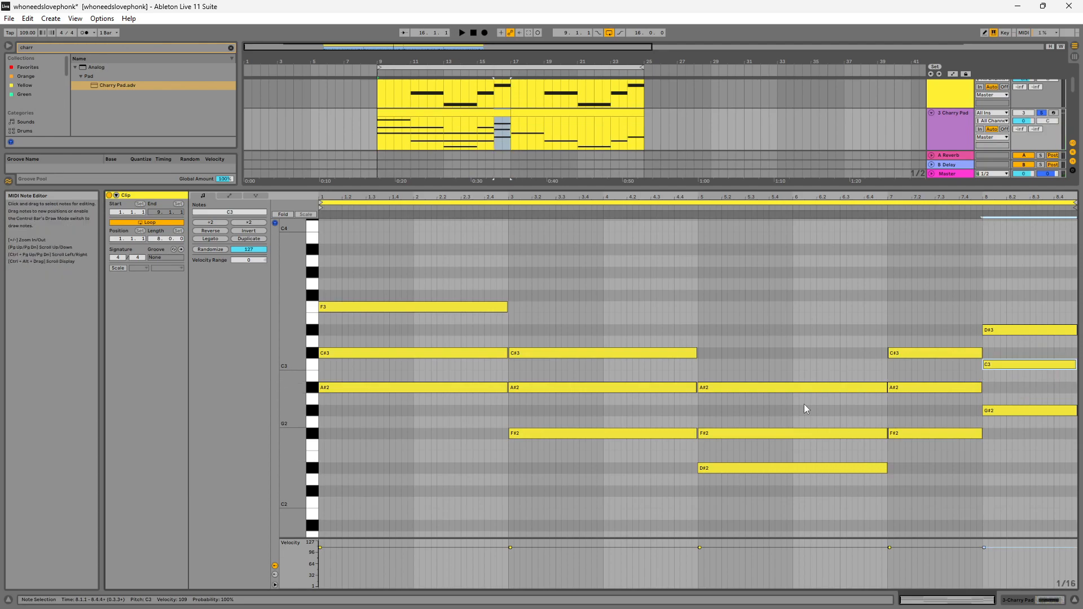
# Raise the middle note of all five pad chords by one octave.
pyautogui.moveTo(493, 372); pyautogui.dragTo(979, 380)
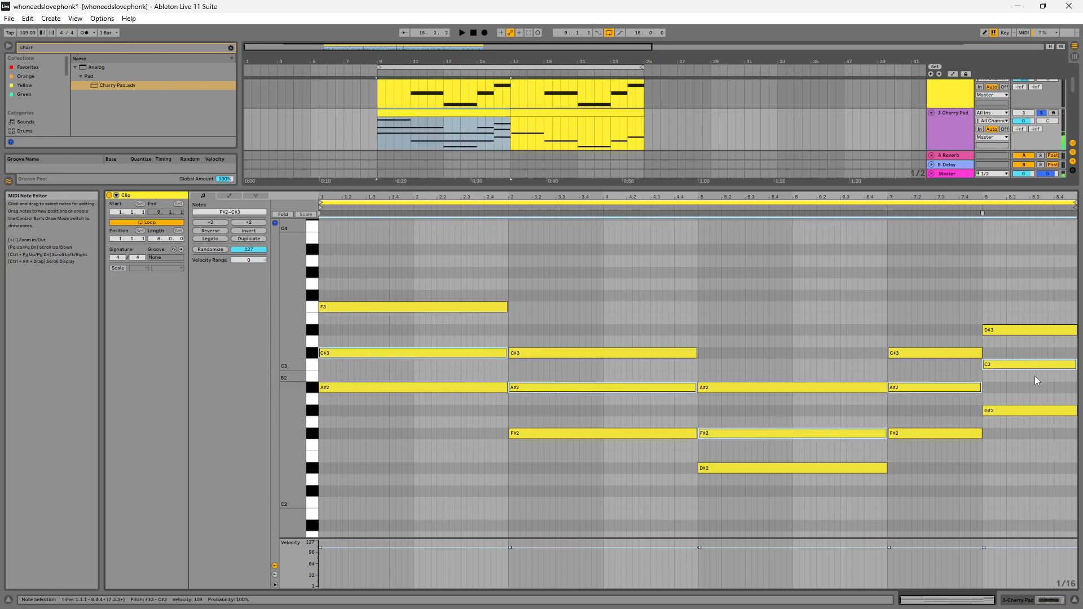
pyautogui.hotkey('shift', 'Up')
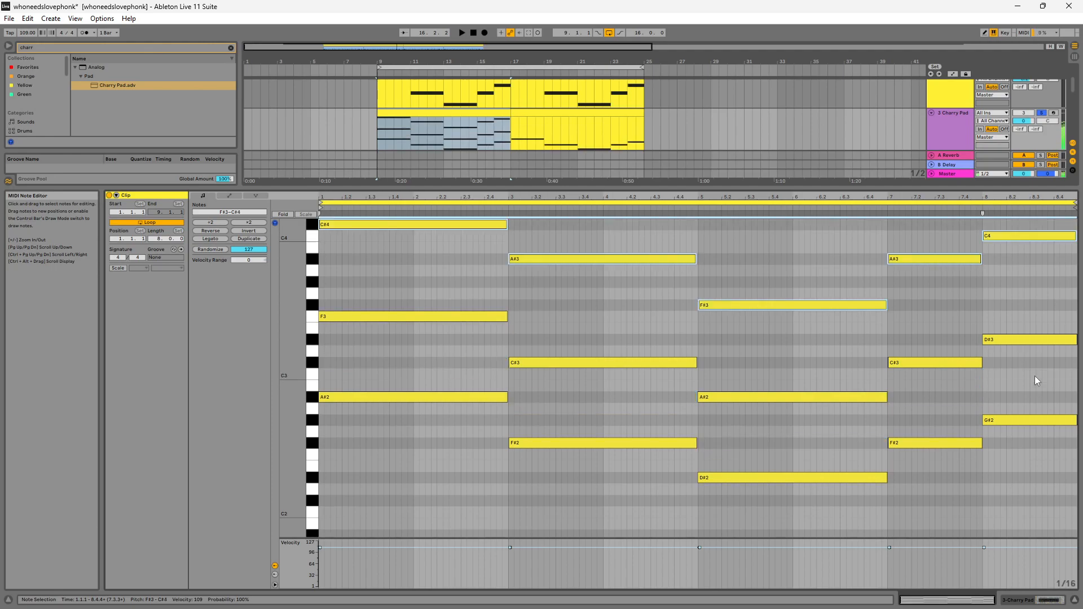
pyautogui.moveTo(292, 348); pyautogui.dragTo(276, 347)
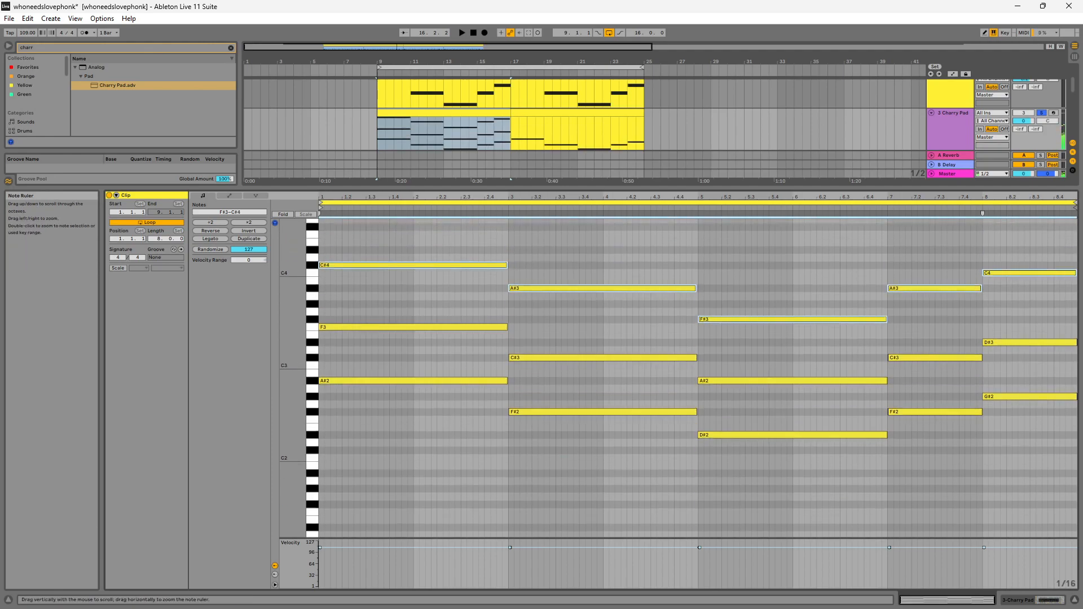
# Play the finished pad chords and duplicate the clip over bars 17 to 25.
pyautogui.moveTo(1039, 444); pyautogui.dragTo(372, 220)
pyautogui.press('space')
pyautogui.click(484, 114)
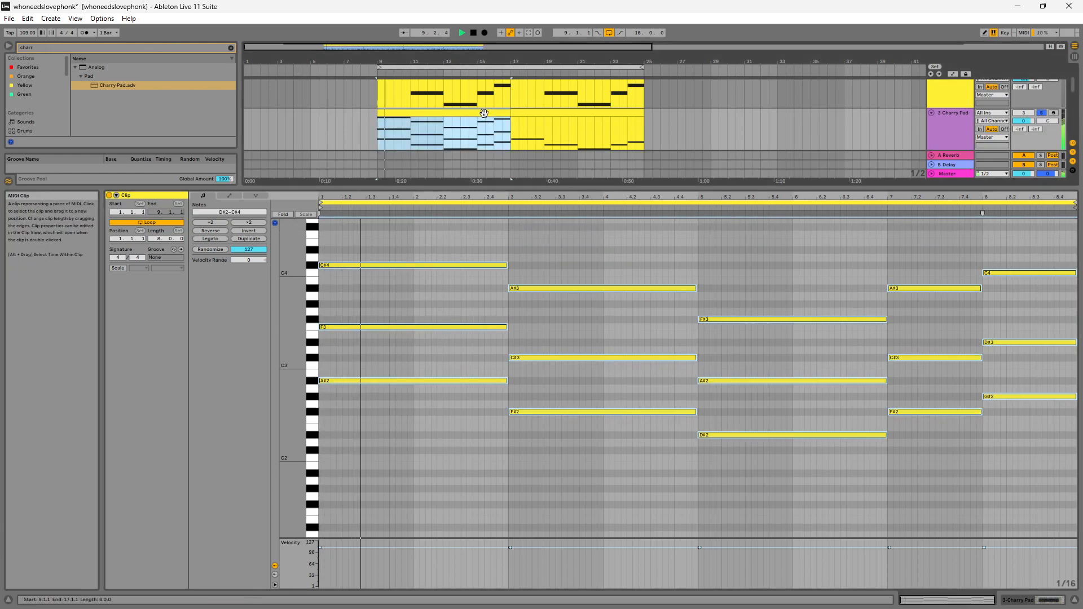
pyautogui.hotkey('ctrl', 'd')
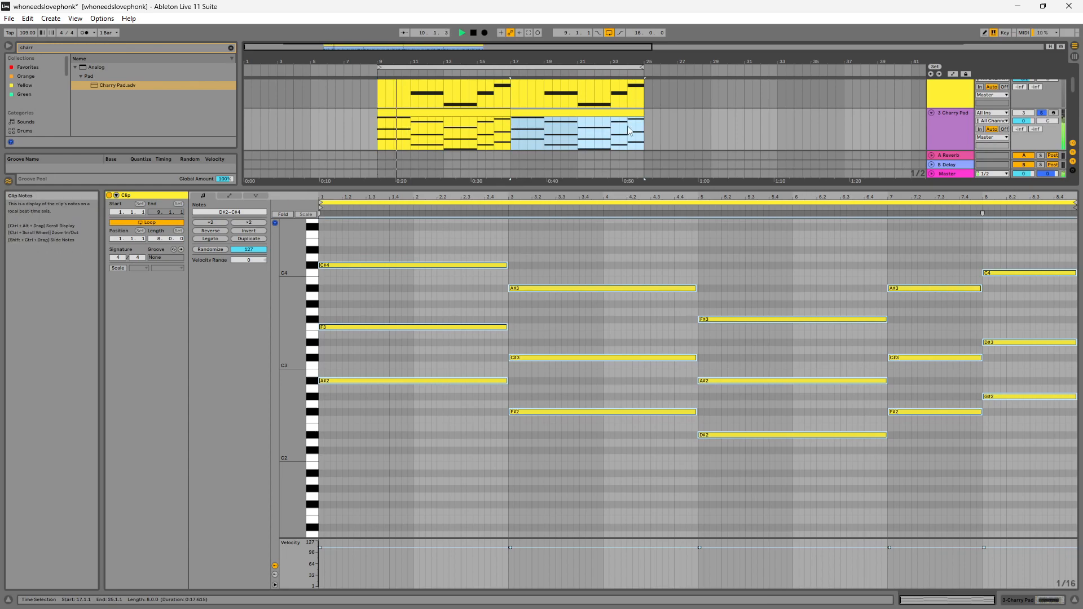
# Unsolo the Cherry Pad track to hear it in the full mix, and solo it again.
pyautogui.click(965, 124)
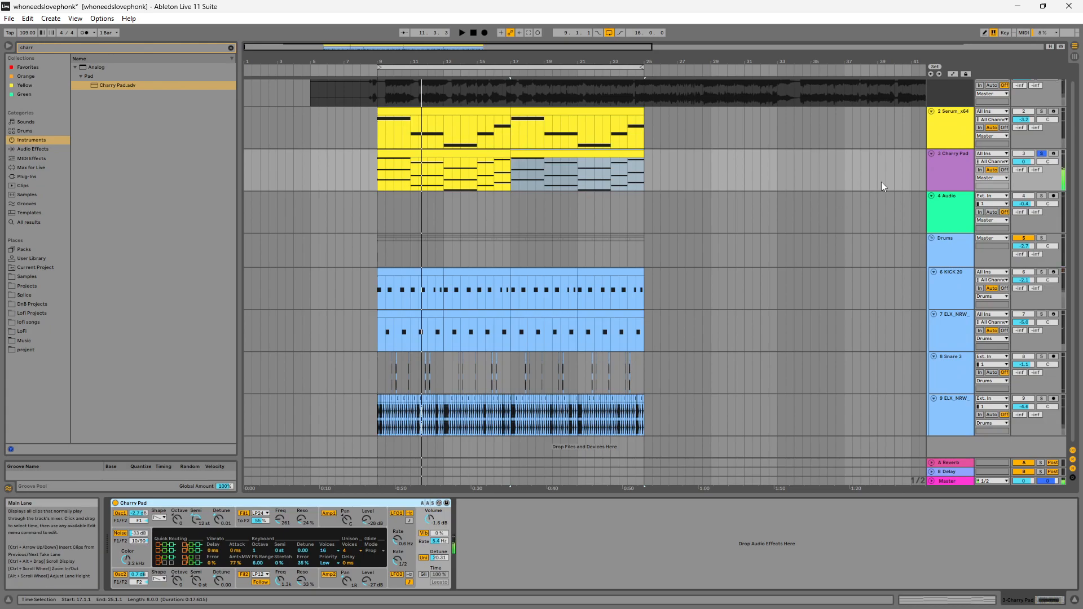
pyautogui.scroll(1, 806, 125)
pyautogui.press('space')
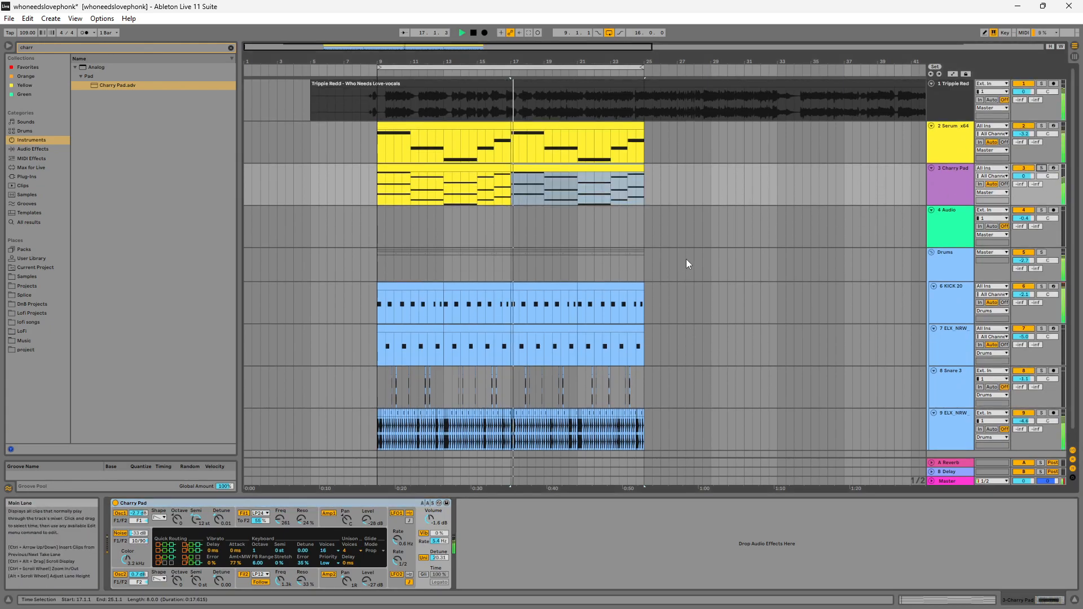
pyautogui.click(937, 190)
pyautogui.press('space')
pyautogui.click(1042, 167)
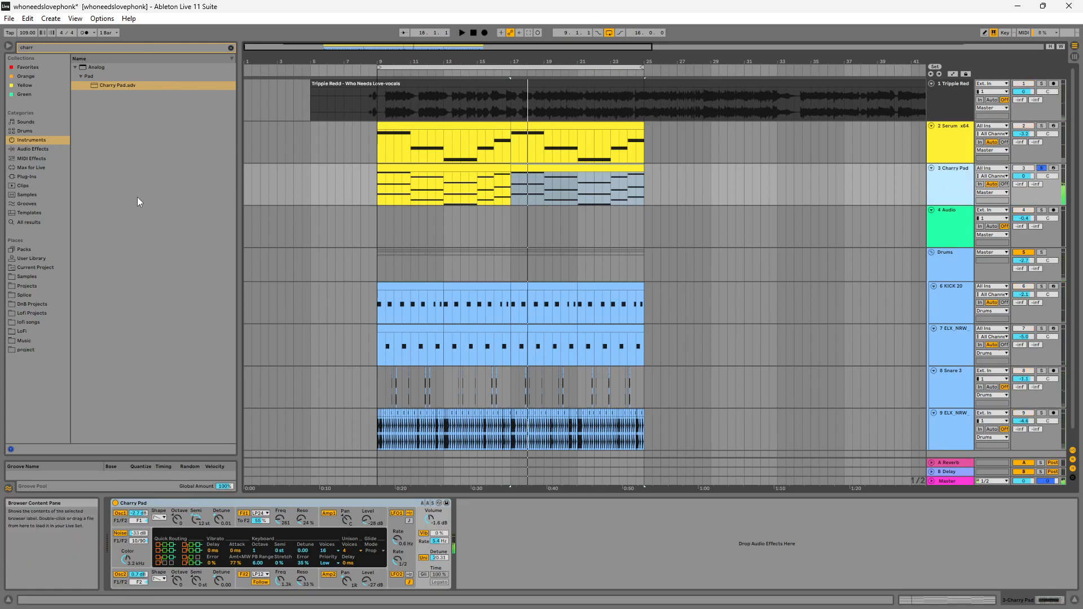
# Add an Auto Filter to the Cherry Pad track and lower its cutoff to 624 Hz during playback.
pyautogui.click(231, 48)
pyautogui.click(381, 185)
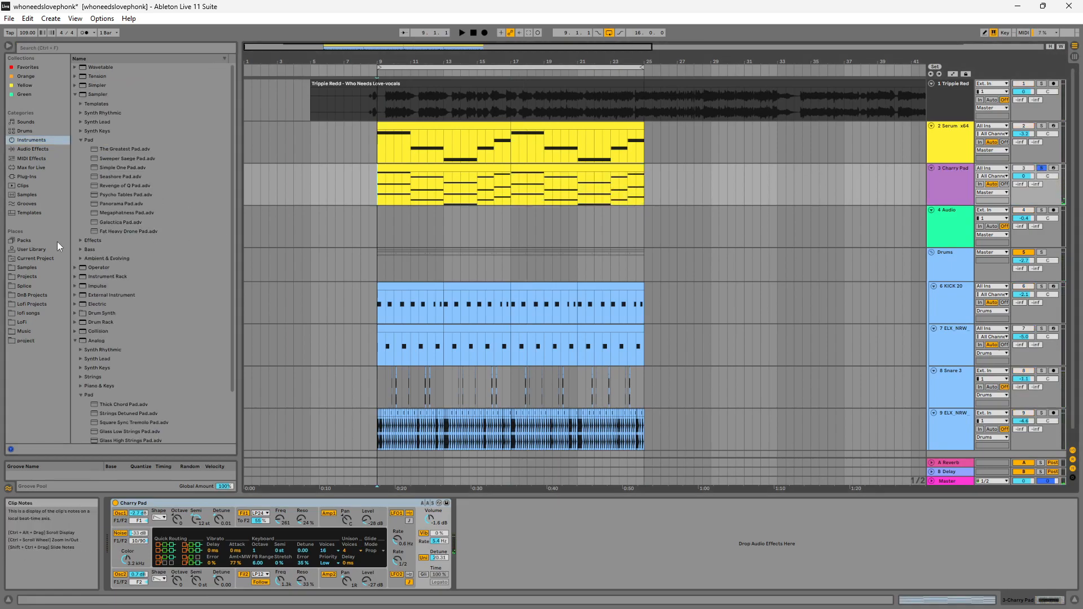
pyautogui.click(32, 148)
pyautogui.click(104, 49)
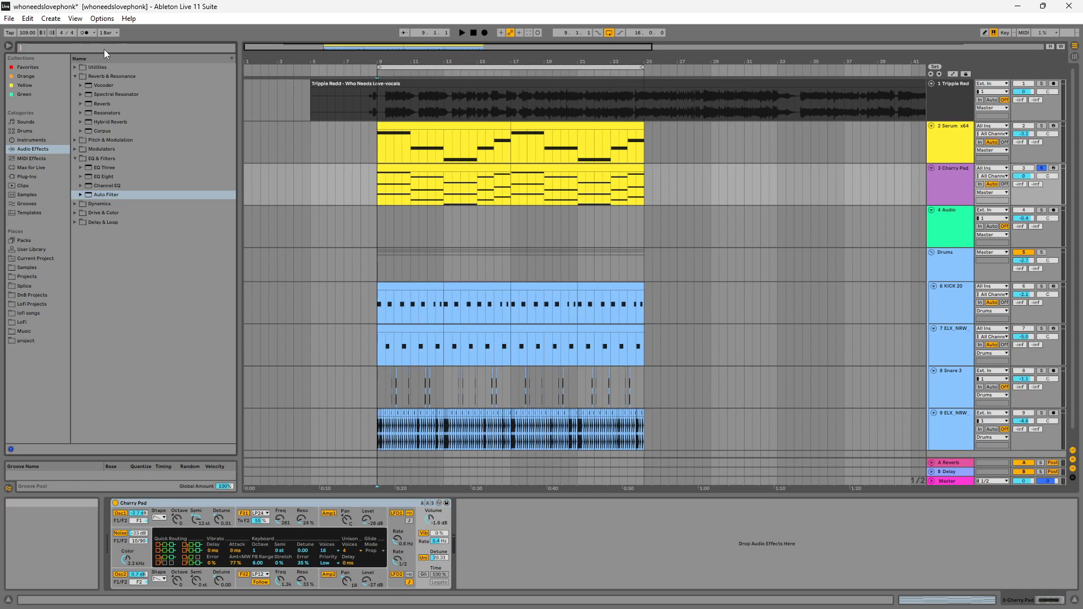
pyautogui.moveTo(104, 194); pyautogui.dragTo(104, 193)
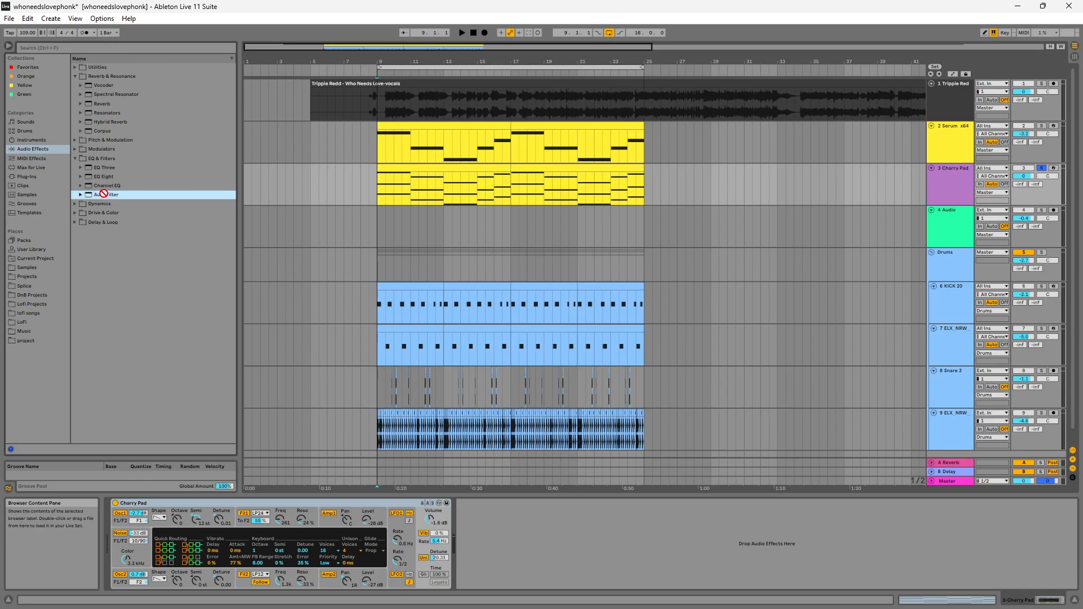
pyautogui.moveTo(930, 192); pyautogui.dragTo(931, 192)
pyautogui.press('space')
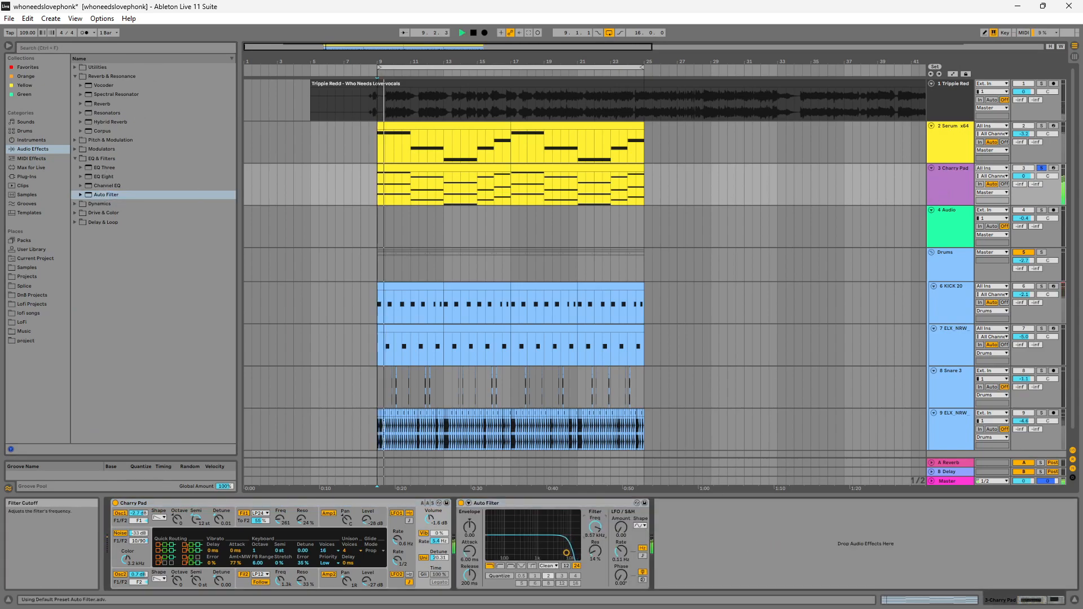
pyautogui.moveTo(595, 527); pyautogui.dragTo(595, 563)
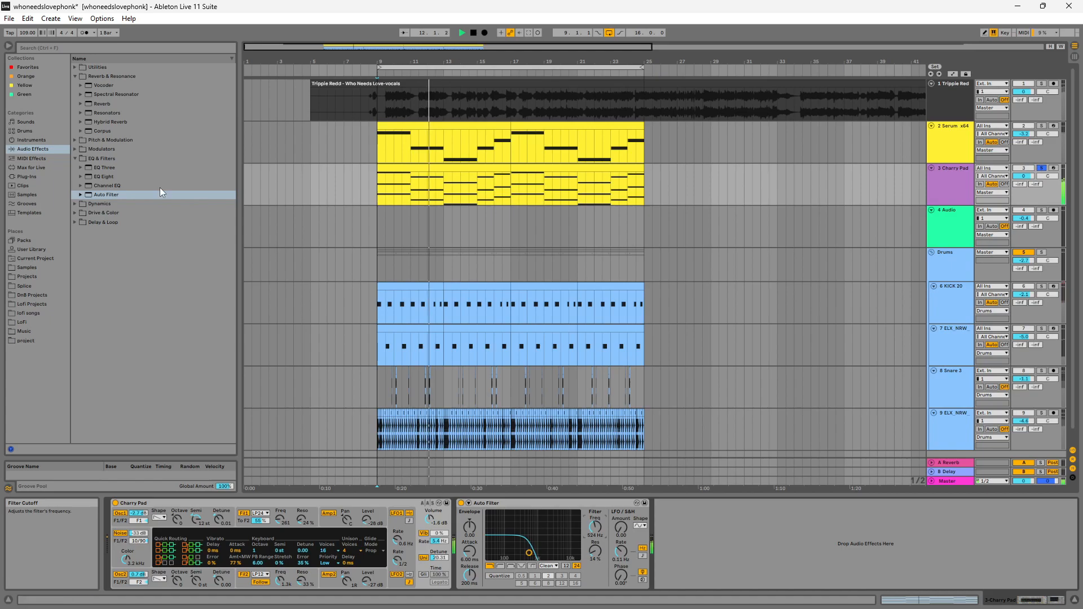
# Add an EQ Eight after the Auto Filter on the Cherry Pad track and cut the lows below about 122 Hz.
pyautogui.moveTo(105, 177); pyautogui.dragTo(724, 566)
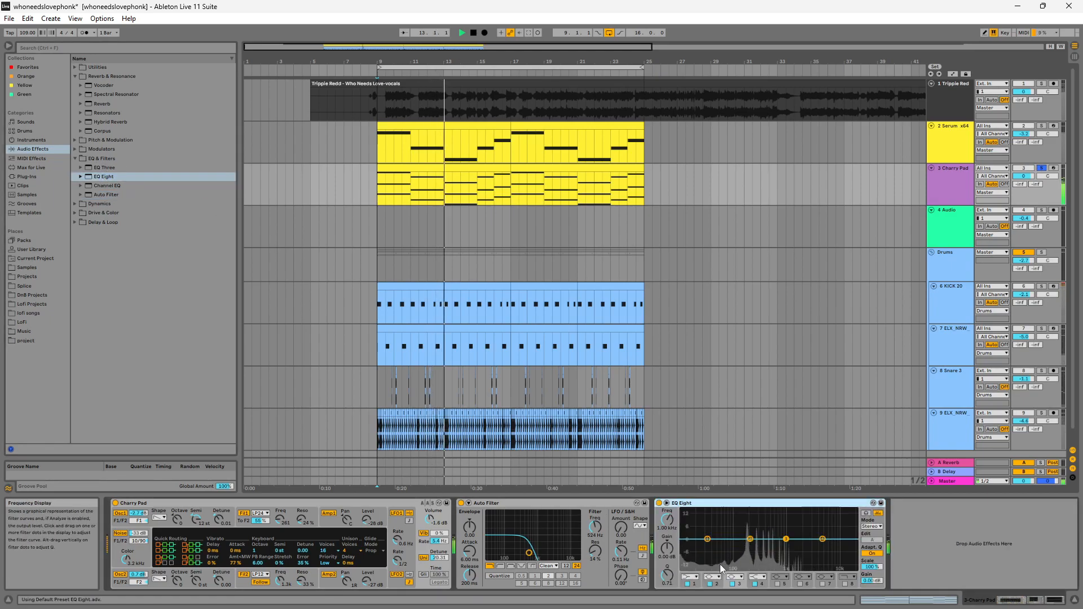
pyautogui.doubleClick(707, 540)
pyautogui.click(690, 577)
pyautogui.click(690, 519)
pyautogui.moveTo(667, 519); pyautogui.dragTo(666, 499)
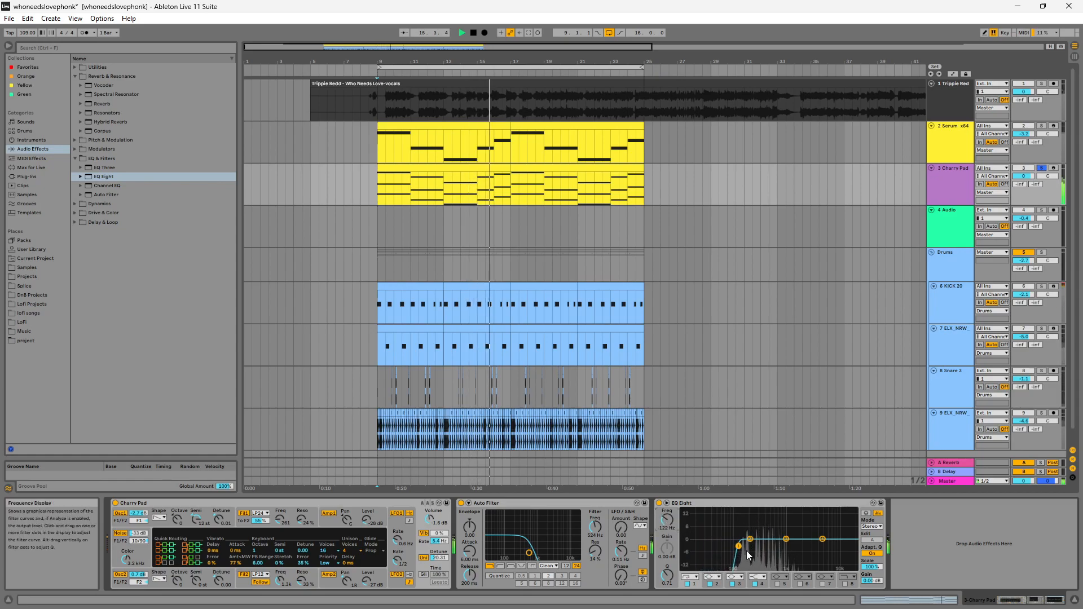
# Add a Reverb to the Cherry Pad track and move the Auto Filter to the end of the effect chain.
pyautogui.click(73, 46)
pyautogui.write('rev')
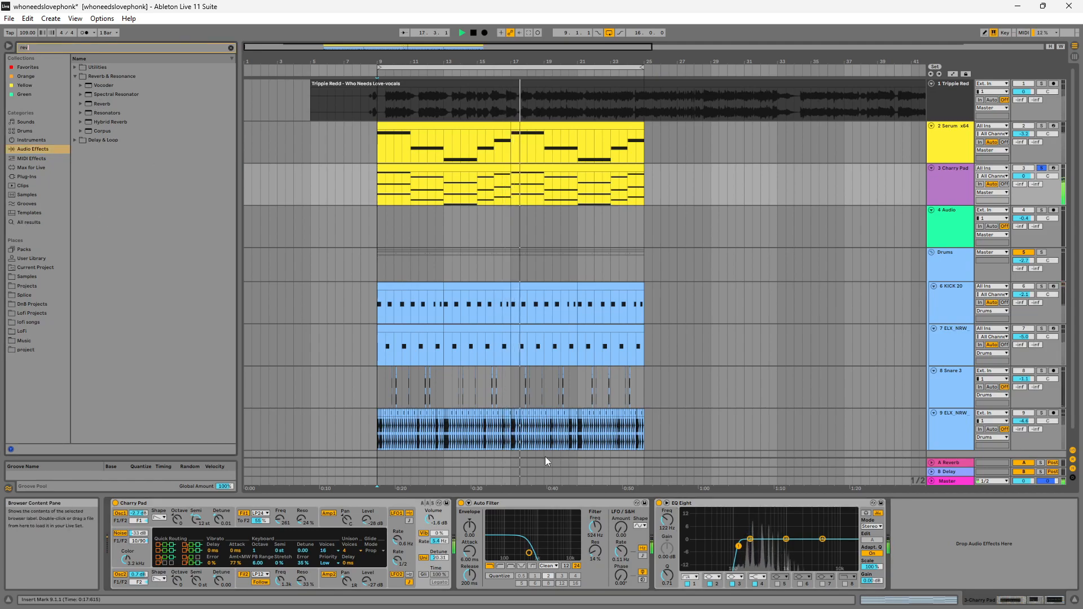
pyautogui.press('Return')
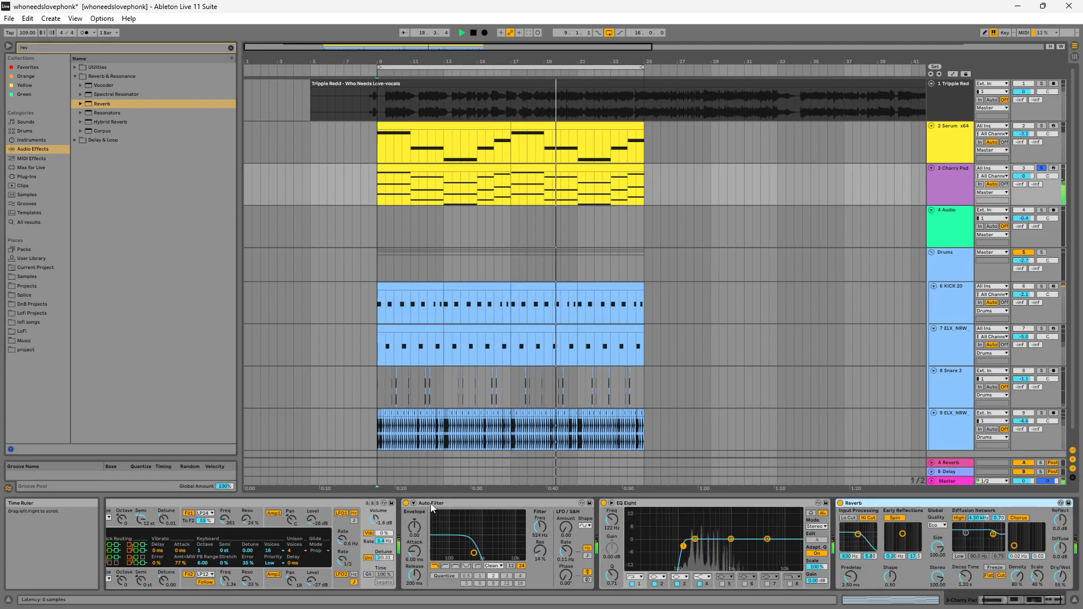
pyautogui.moveTo(462, 503); pyautogui.dragTo(1048, 522)
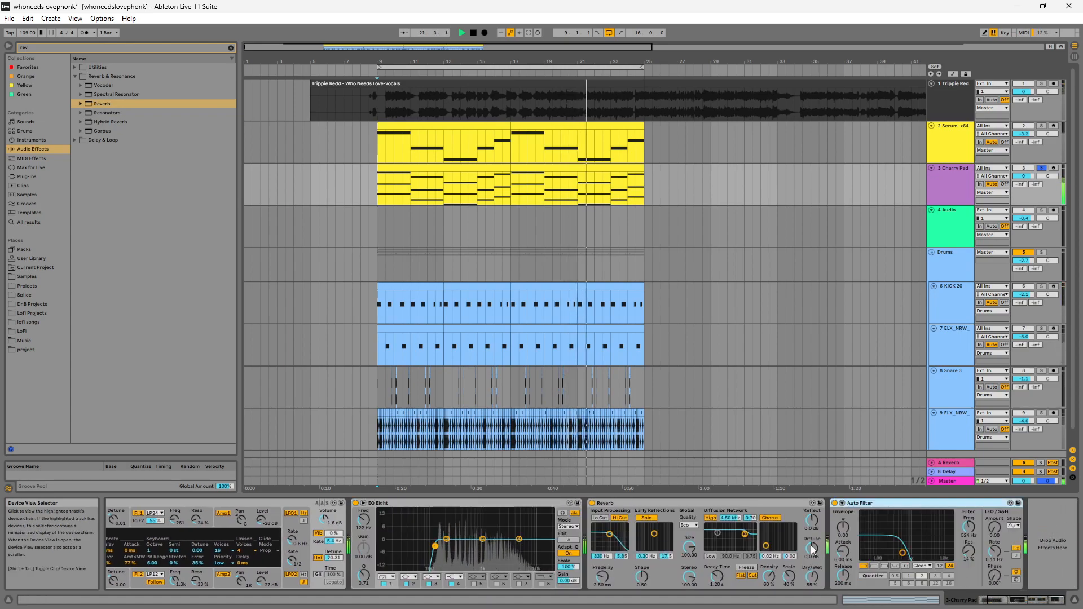
# Adjust the pad reverb's Dry/Wet and decay time, and unsolo the Cherry Pad track.
pyautogui.moveTo(815, 578); pyautogui.dragTo(813, 579)
pyautogui.moveTo(717, 578); pyautogui.dragTo(717, 566)
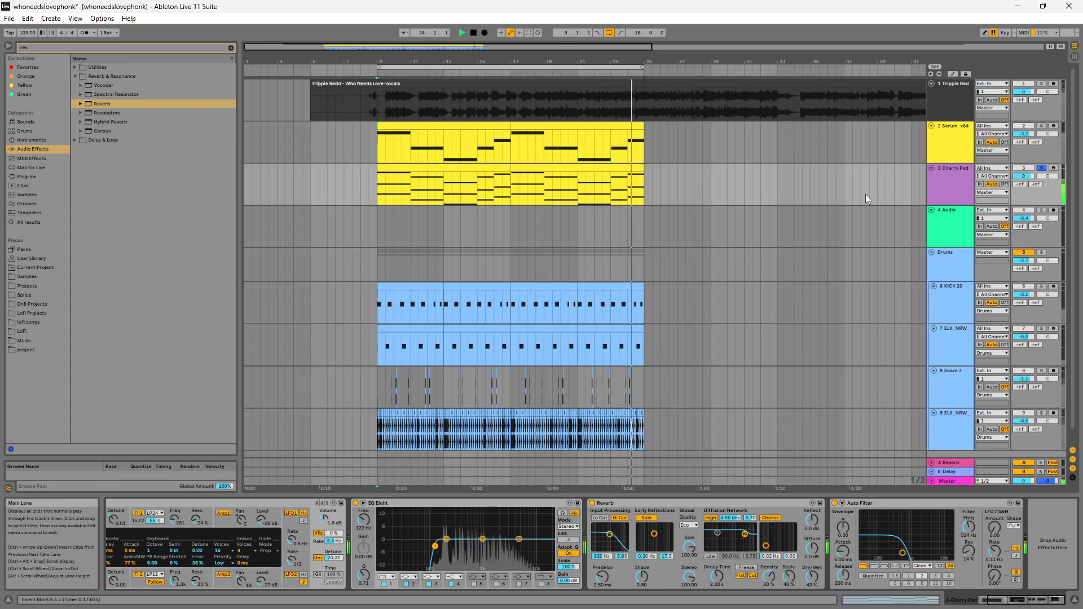
pyautogui.click(1042, 168)
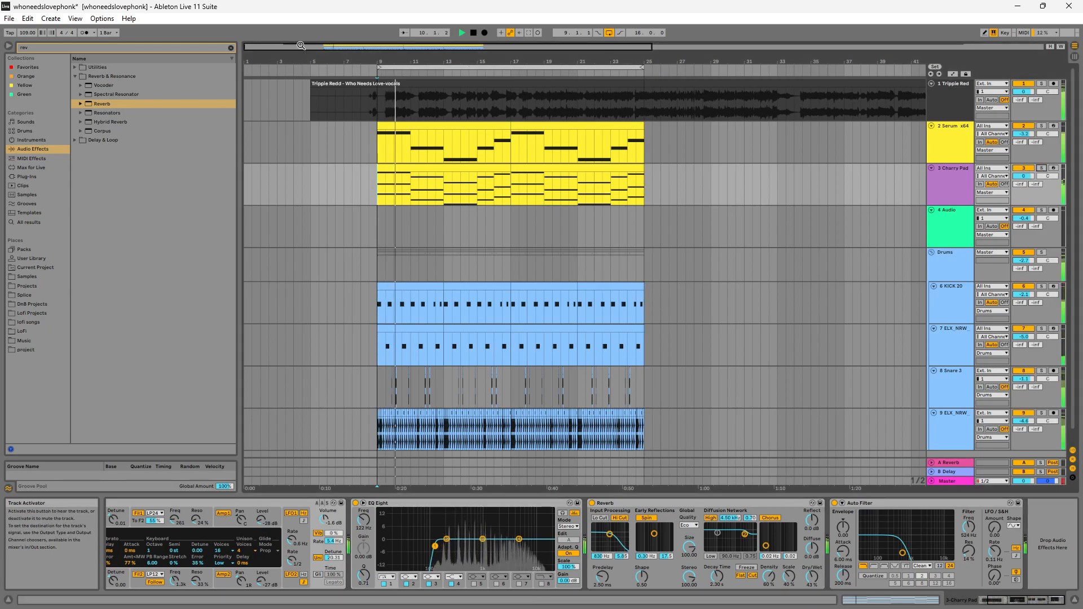
# Insert a Utility before the EQ Eight on the Cherry Pad track, adjust its gain during playback, and stop playback.
pyautogui.click(230, 48)
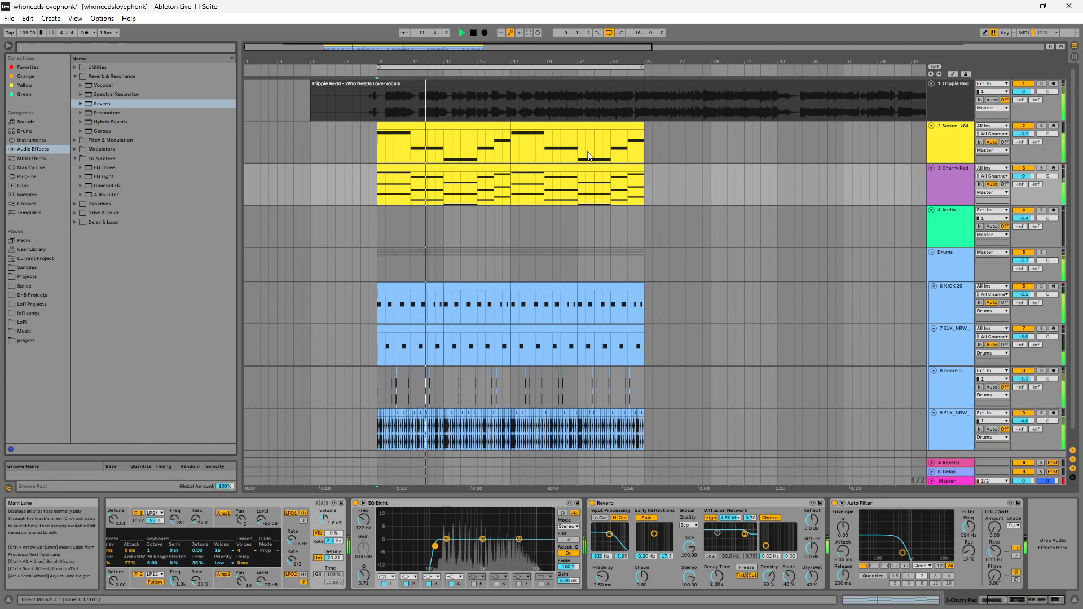
pyautogui.click(191, 49)
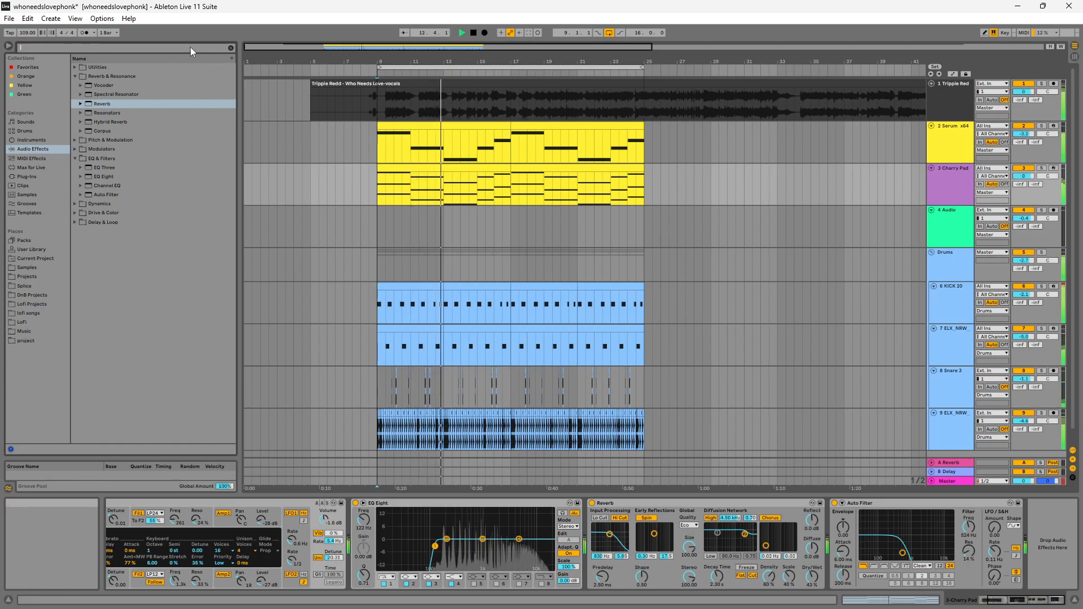
pyautogui.click(92, 67)
pyautogui.moveTo(103, 76); pyautogui.dragTo(313, 190)
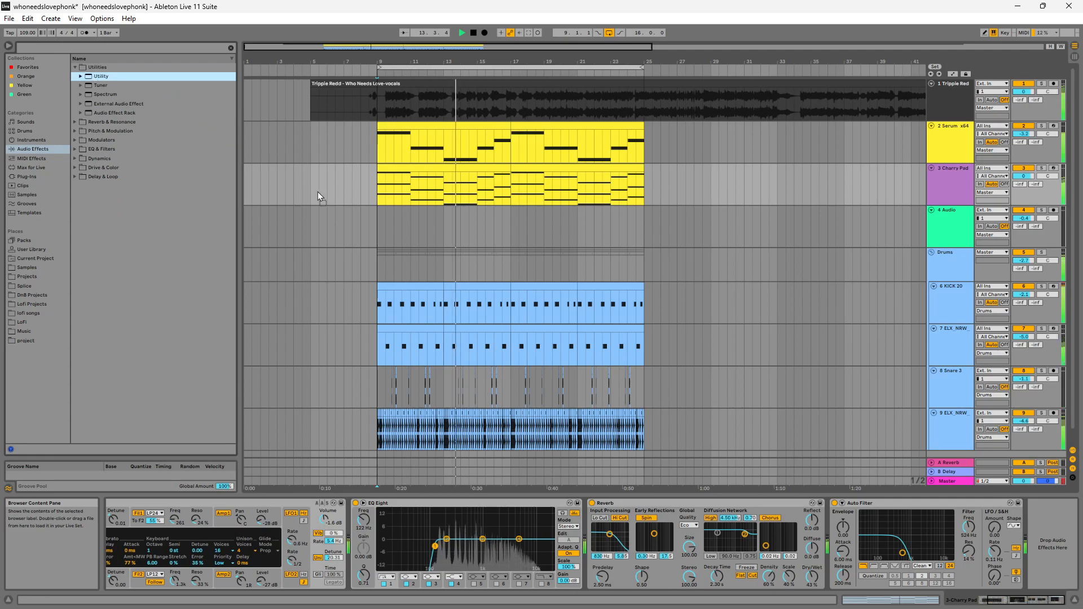
pyautogui.moveTo(411, 379); pyautogui.dragTo(400, 502)
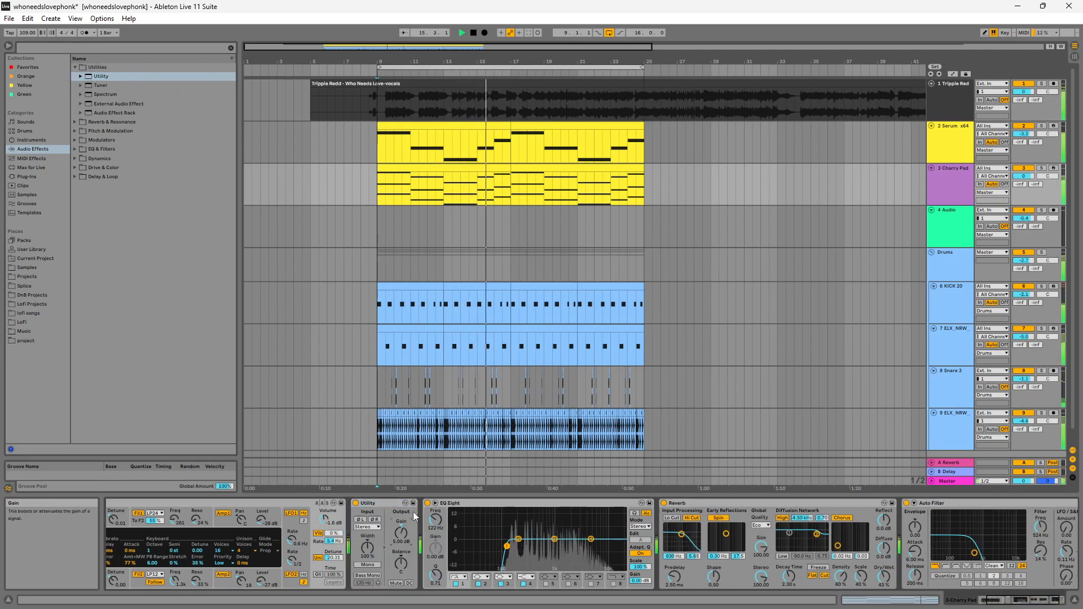
pyautogui.moveTo(401, 532); pyautogui.dragTo(401, 535)
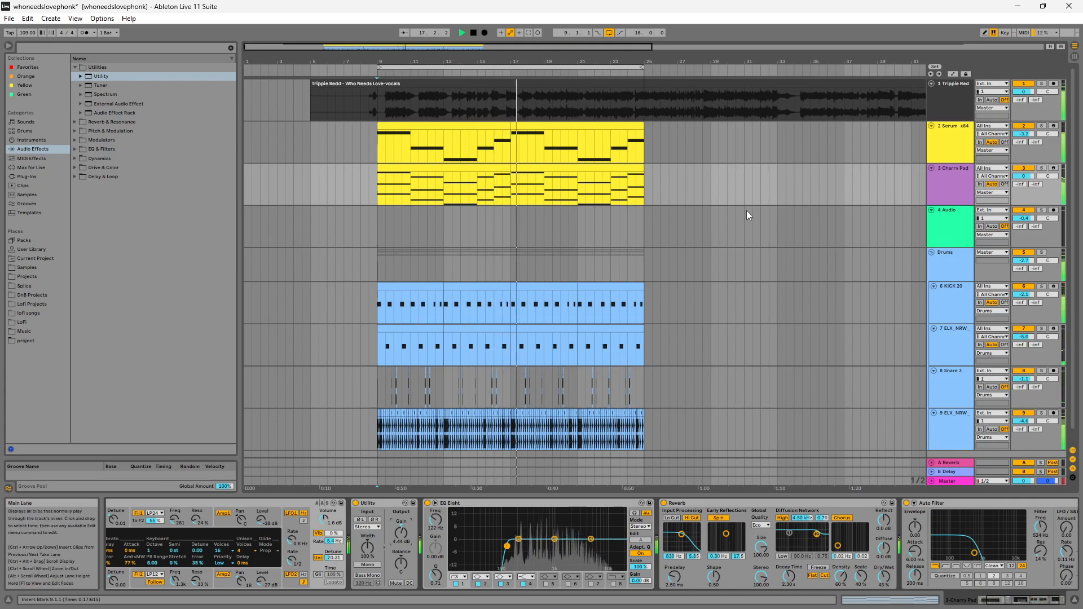
pyautogui.press('space')
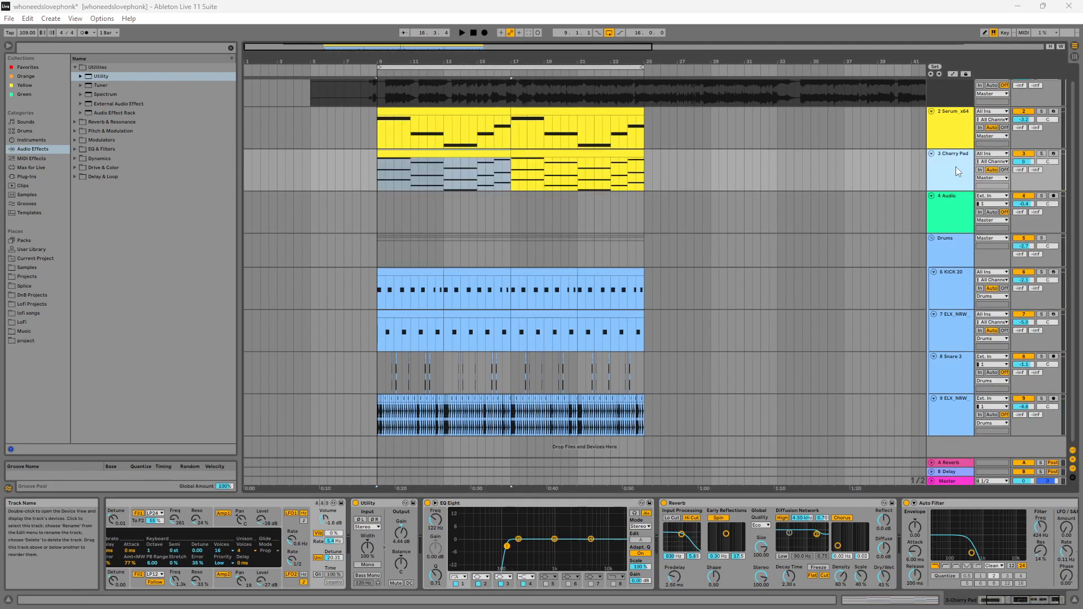
# Transpose all chord notes in the first Cherry Pad clip down one octave and play the result.
pyautogui.rightClick(955, 171)
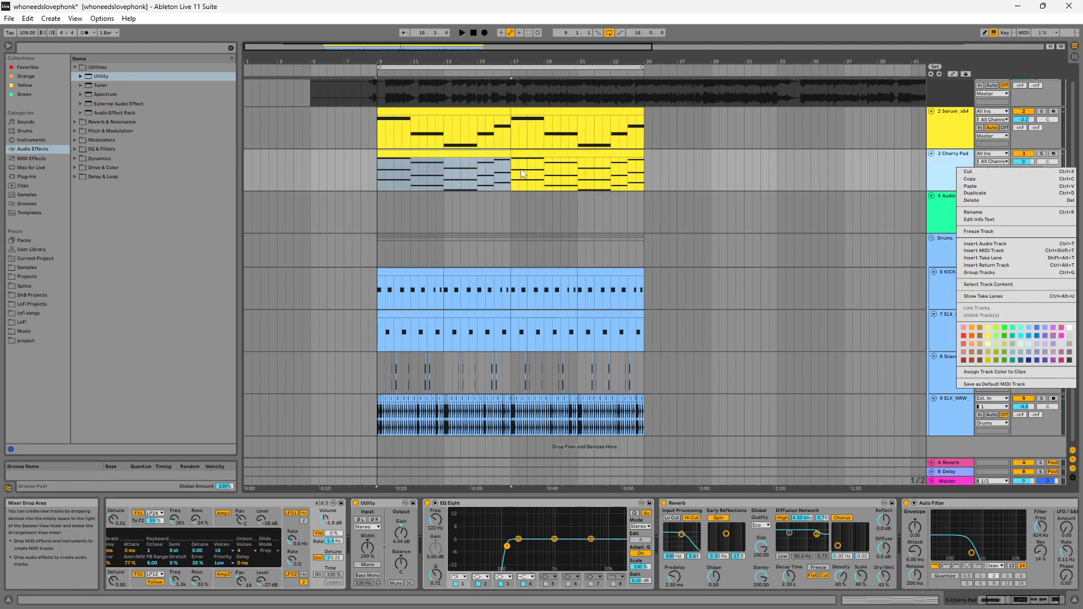
pyautogui.click(475, 153)
pyautogui.click(475, 152)
pyautogui.doubleClick(479, 154)
pyautogui.moveTo(1035, 479); pyautogui.dragTo(213, 158)
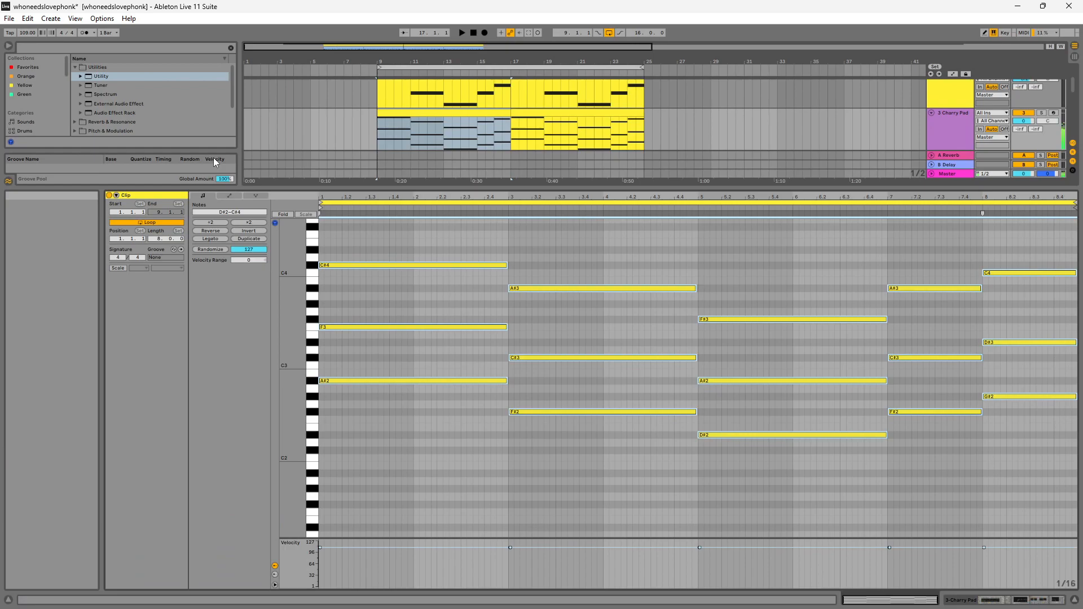
pyautogui.hotkey('shift', 'Down')
pyautogui.press('space')
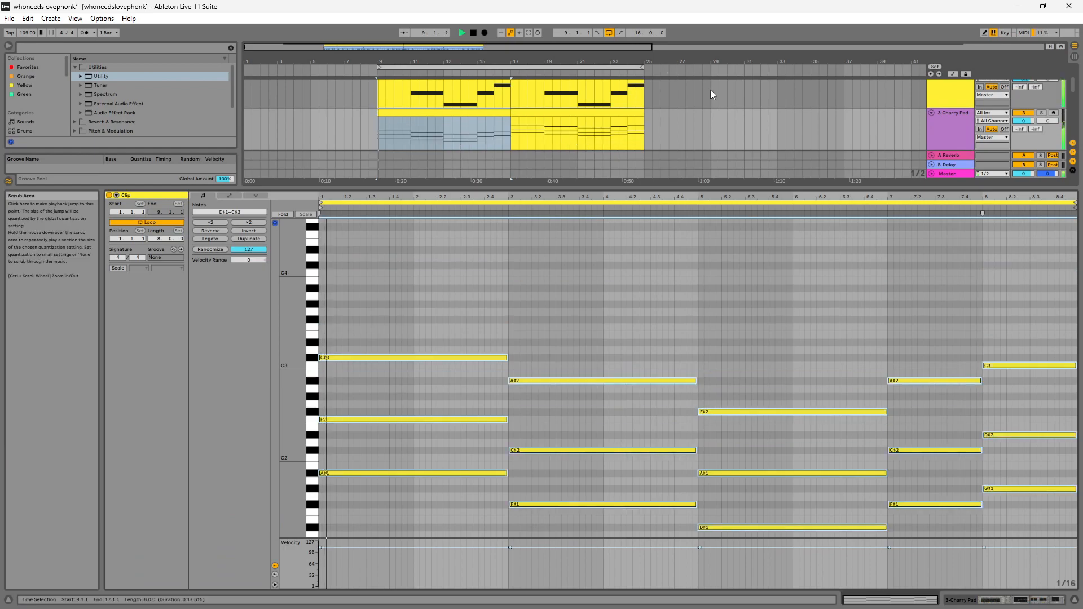
# Duplicate the lowered Cherry Pad clip over bars 17 to 25 and return to the track's devices.
pyautogui.click(505, 110)
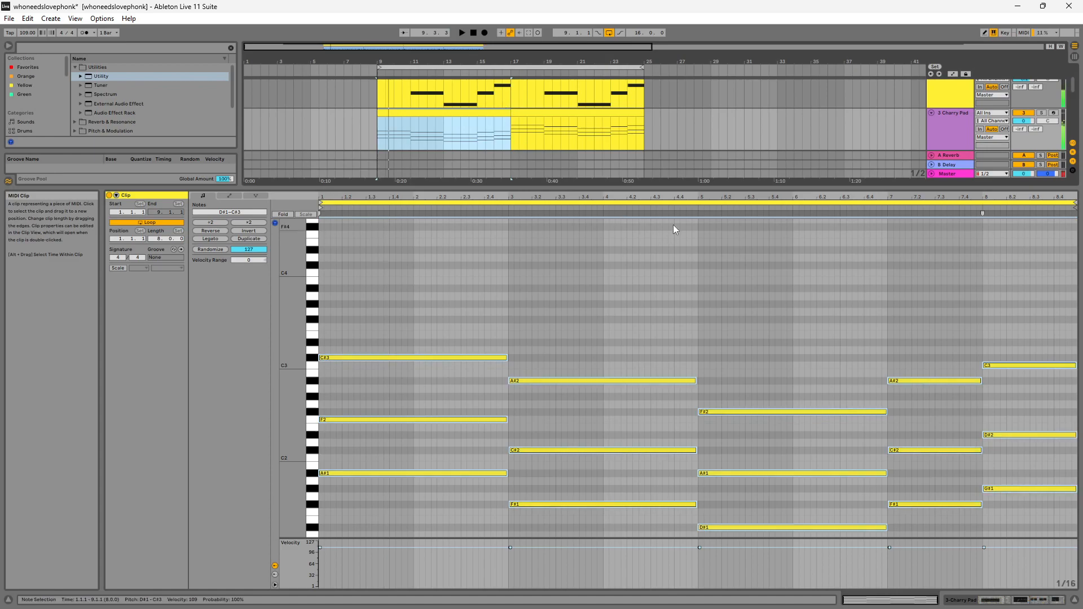
pyautogui.hotkey('ctrl', 'd')
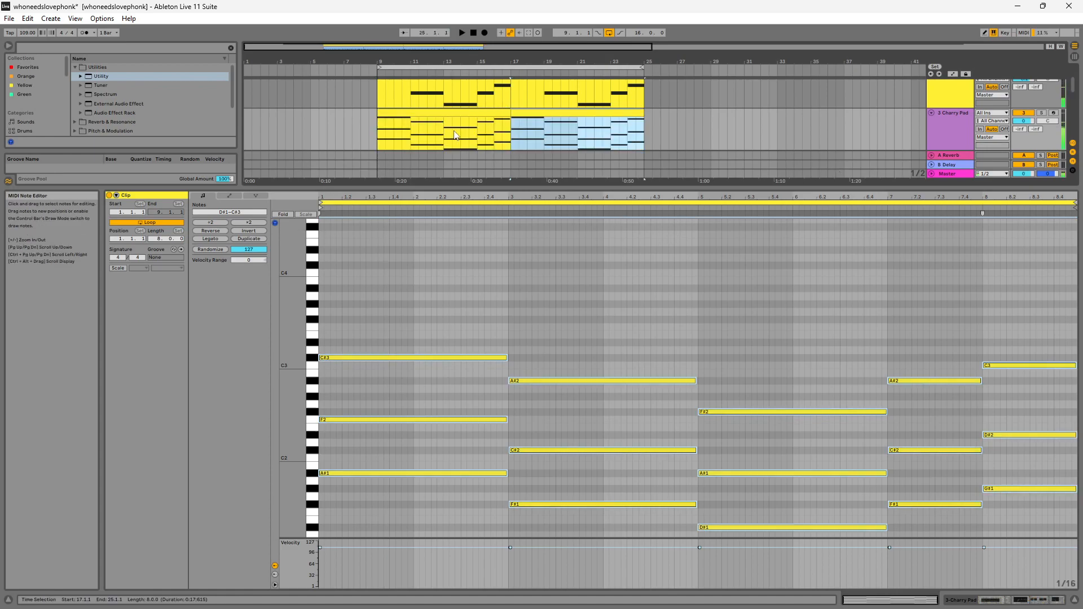
pyautogui.doubleClick(959, 134)
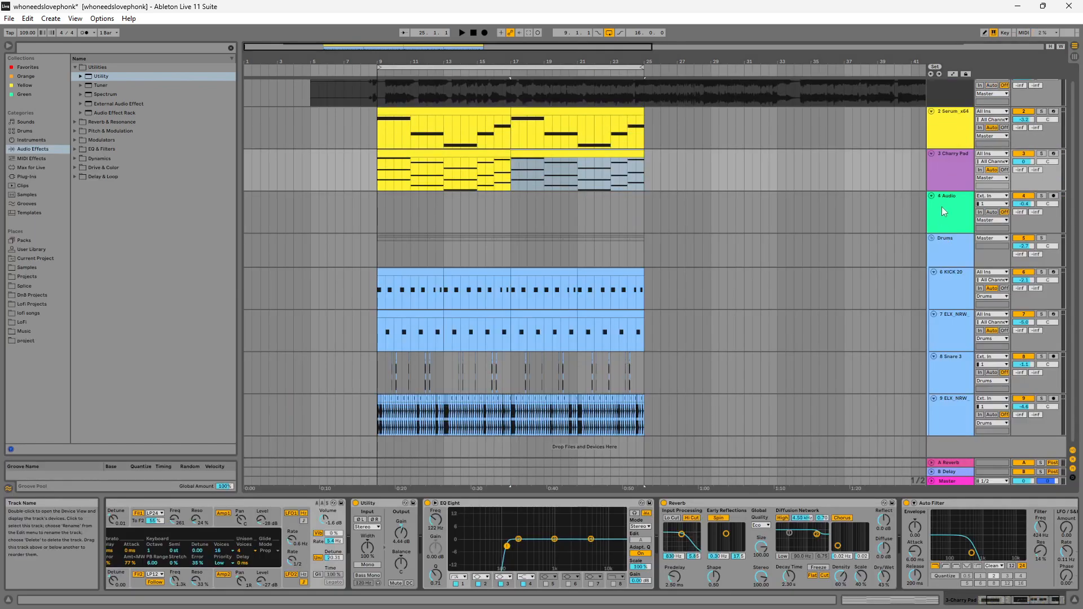
# Insert a MIDI track below Cherry Pad and load the ELX_NRW one shot vibey pluck C sample into it.
pyautogui.rightClick(956, 165)
pyautogui.click(1004, 250)
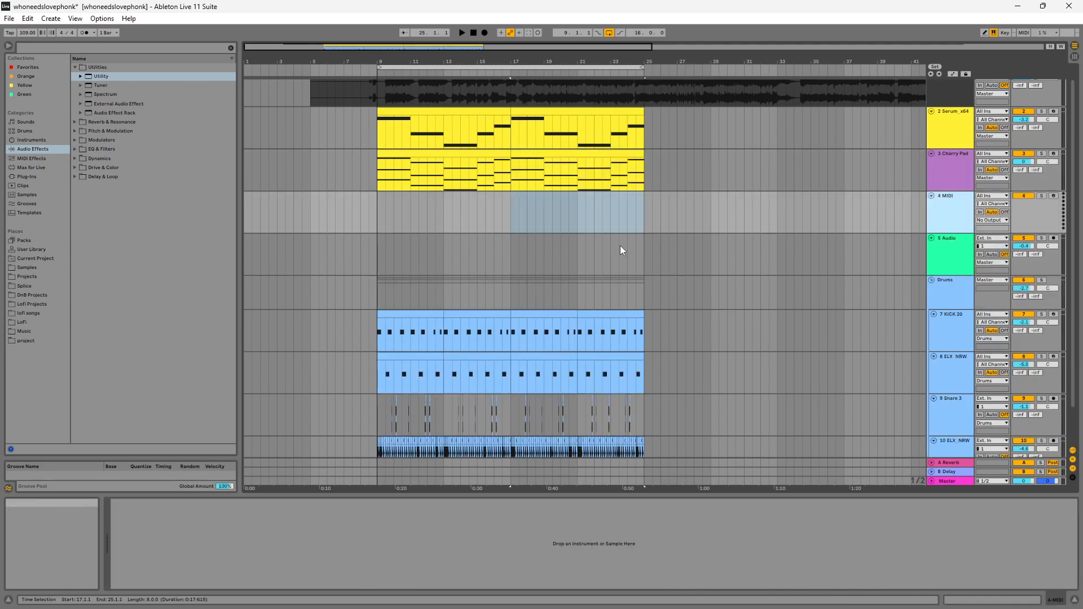
pyautogui.moveTo(1, 241); pyautogui.dragTo(500, 255)
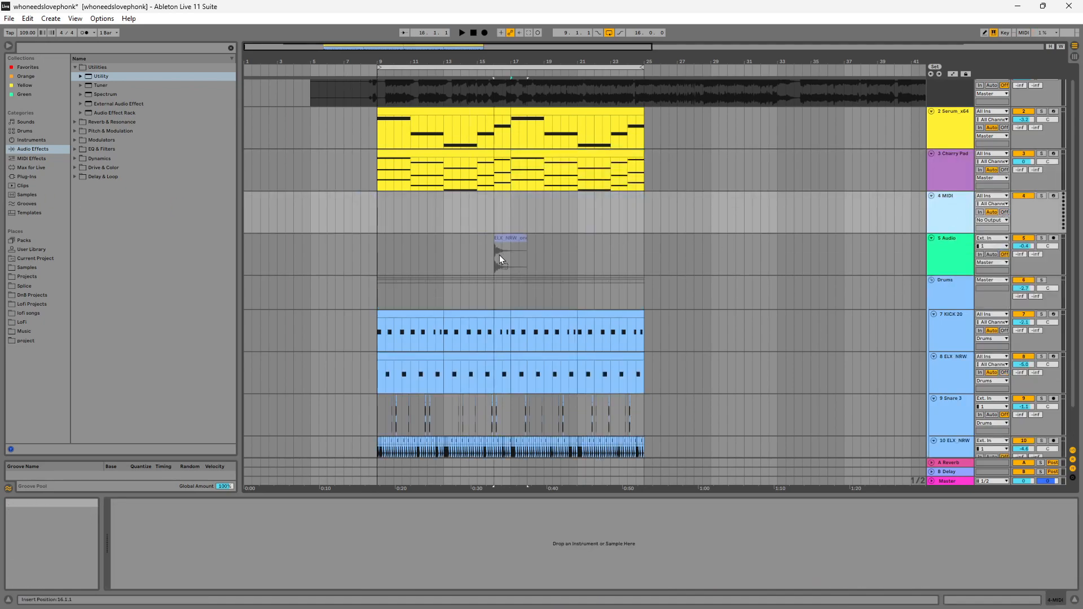
pyautogui.moveTo(368, 490); pyautogui.dragTo(205, 533)
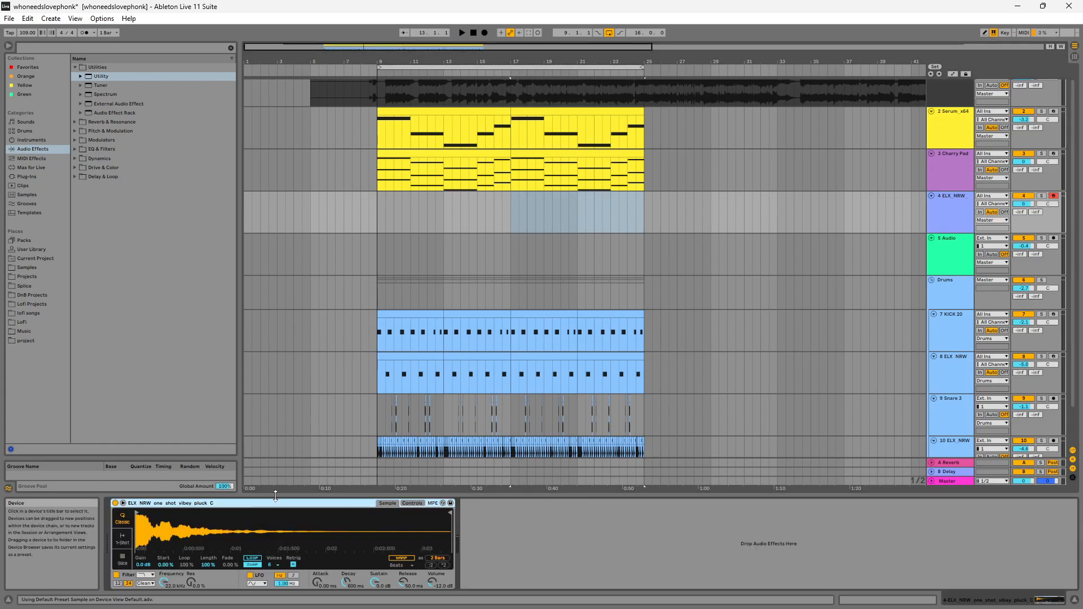
pyautogui.click(936, 208)
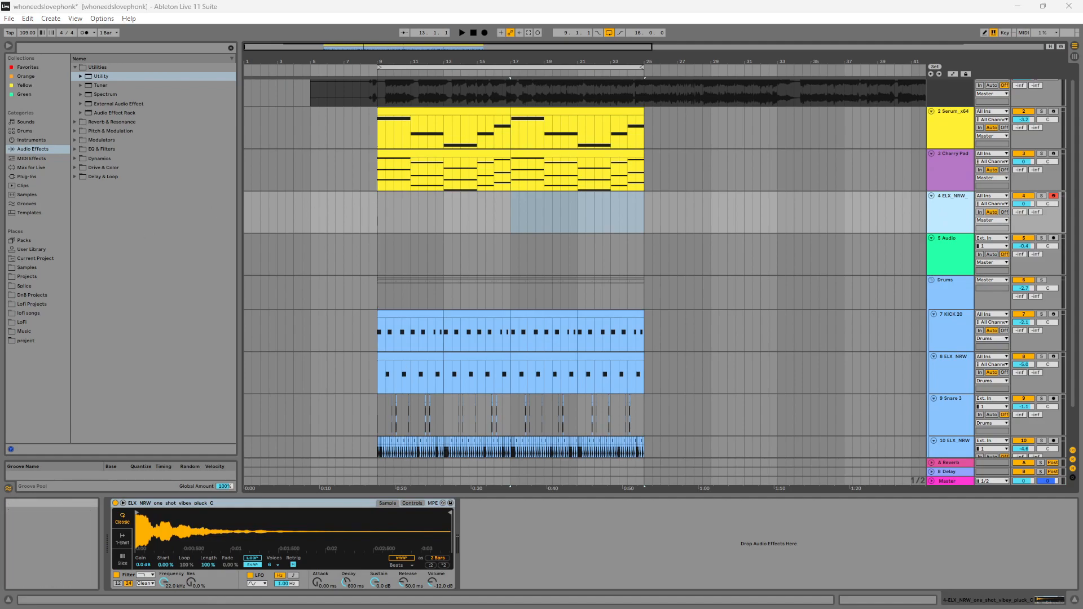
# Insert an empty MIDI clip over bars 9 to 17 on the pluck track and open it for note editing.
pyautogui.moveTo(380, 222); pyautogui.dragTo(507, 210)
pyautogui.rightClick(490, 204)
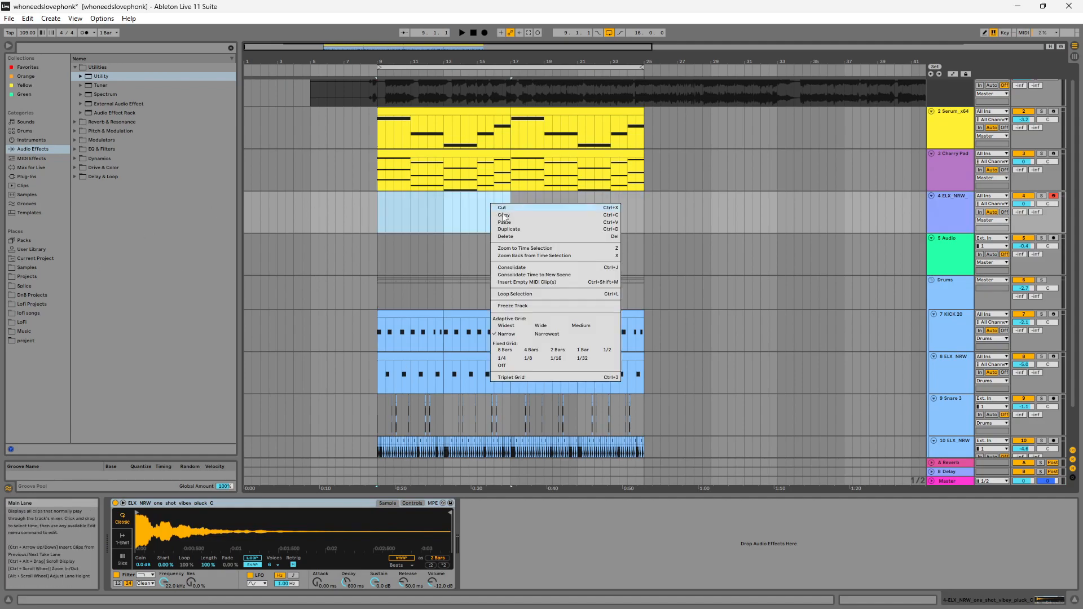
pyautogui.click(537, 282)
pyautogui.click(945, 136)
pyautogui.click(481, 153)
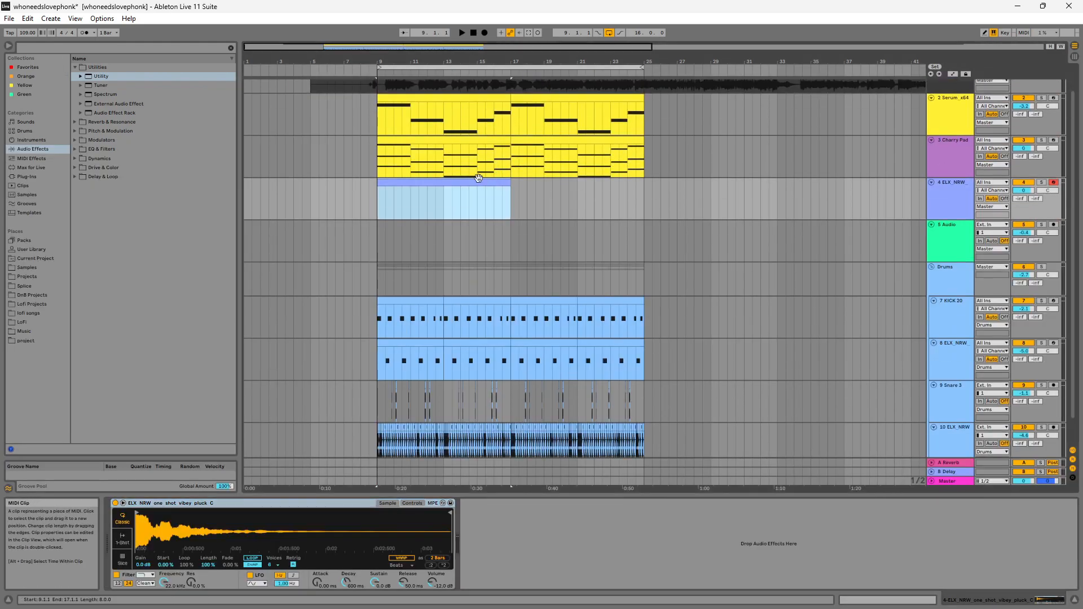
pyautogui.doubleClick(477, 181)
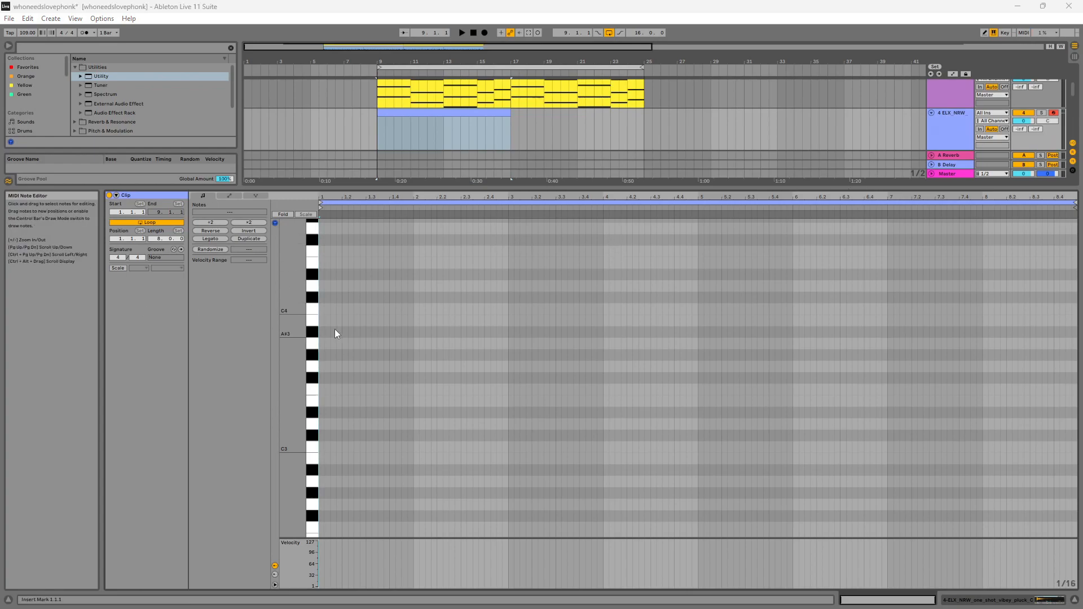
# Draw the opening notes of the pluck melody in the new clip and audition them.
pyautogui.doubleClick(325, 309)
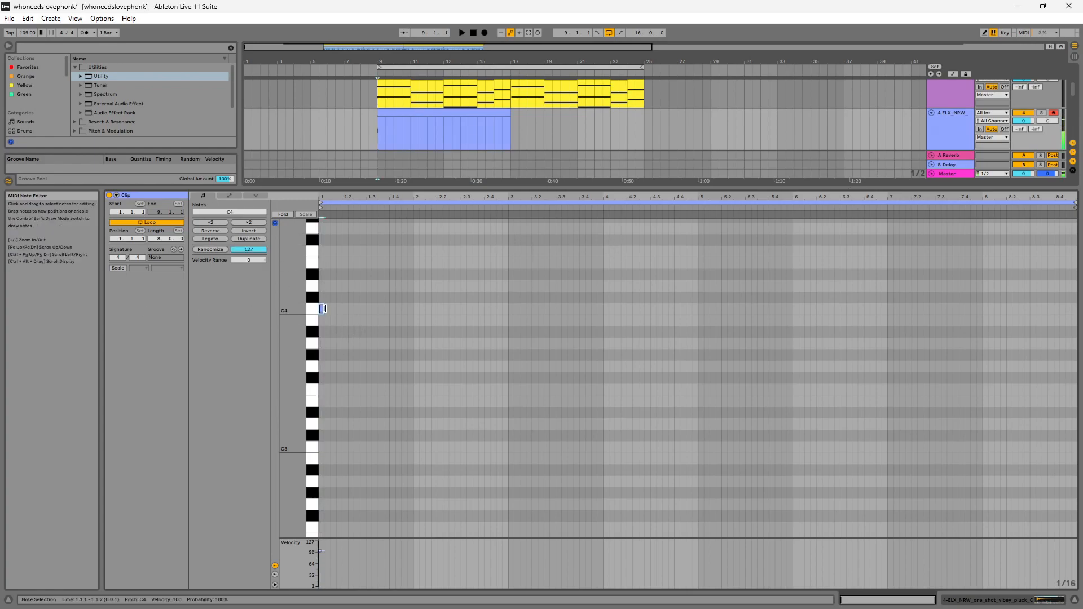
pyautogui.moveTo(335, 309); pyautogui.dragTo(336, 389)
pyautogui.doubleClick(354, 389)
pyautogui.hotkey('shift', 'Up')
pyautogui.moveTo(358, 251); pyautogui.dragTo(487, 313)
pyautogui.press('space')
pyautogui.press('space')
pyautogui.press('space')
pyautogui.press('space')
# Duplicate the opening pluck phrase to the third bar of the clip and move its copied notes to new pitches.
pyautogui.hotkey('ctrl', 'a')
pyautogui.hotkey('ctrl', 'd')
pyautogui.moveTo(520, 391); pyautogui.dragTo(522, 438)
pyautogui.click(580, 345)
# Duplicate the second pluck phrase to bar 5 of the clip and rearrange the copied notes.
pyautogui.moveTo(694, 270); pyautogui.dragTo(510, 446)
pyautogui.hotkey('ctrl', 'd')
pyautogui.moveTo(709, 437); pyautogui.dragTo(710, 470)
pyautogui.click(832, 395)
pyautogui.moveTo(830, 378); pyautogui.dragTo(863, 470)
pyautogui.keyDown('ctrl'); pyautogui.moveTo(828, 435); pyautogui.dragTo(793, 389); pyautogui.keyUp('ctrl')
# Copy a pluck phrase to bar 7 of the clip and raise the closing notes to finish the melody.
pyautogui.moveTo(500, 456); pyautogui.dragTo(691, 282)
pyautogui.keyDown('ctrl'); pyautogui.moveTo(519, 435); pyautogui.dragTo(898, 435); pyautogui.keyUp('ctrl')
pyautogui.keyDown('ctrl'); pyautogui.moveTo(1018, 332); pyautogui.dragTo(996, 414); pyautogui.keyUp('ctrl')
pyautogui.moveTo(1023, 333); pyautogui.dragTo(1024, 275)
pyautogui.moveTo(1054, 379); pyautogui.dragTo(1056, 310)
# Play the arrangement from bar 9 to hear the pluck melody in the full mix.
pyautogui.doubleClick(961, 136)
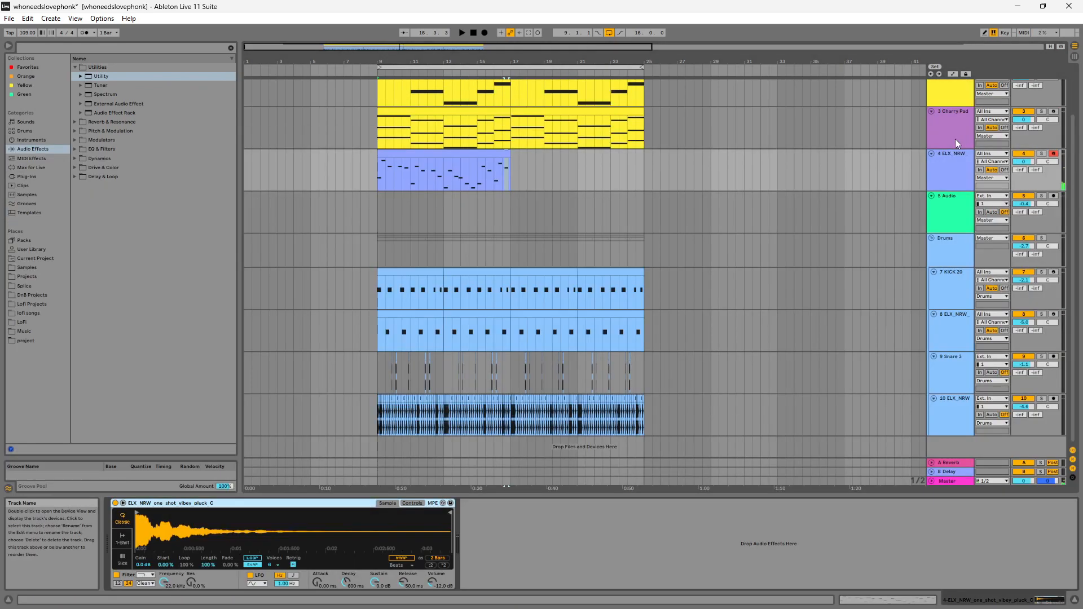
pyautogui.click(382, 171)
pyautogui.press('space')
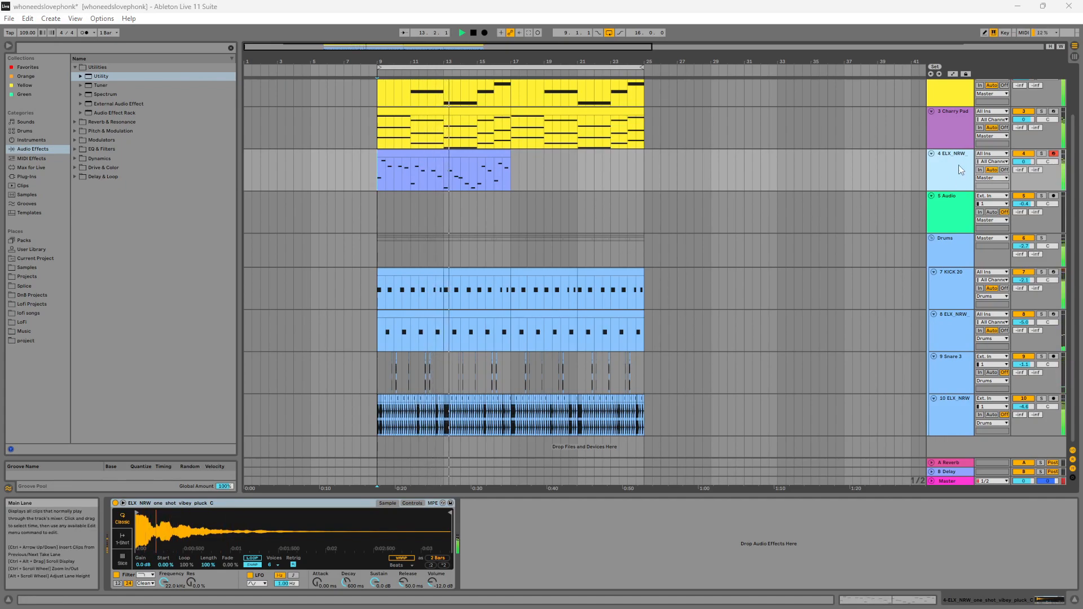
pyautogui.scroll(2, 930, 170)
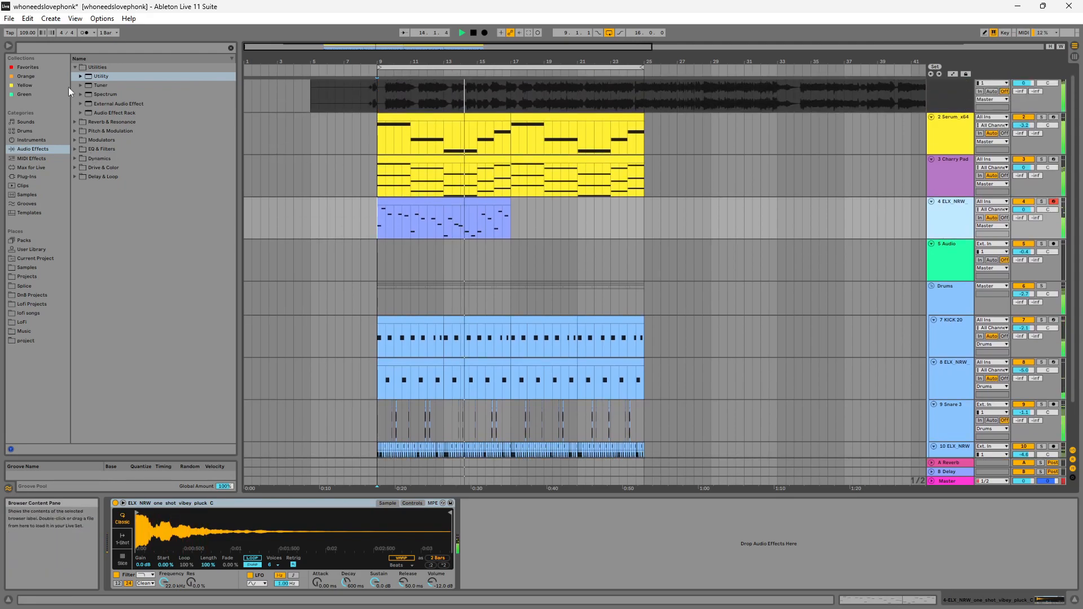
# Find the Delay effect in the browser and add it to the pluck track.
pyautogui.click(77, 47)
pyautogui.write('del')
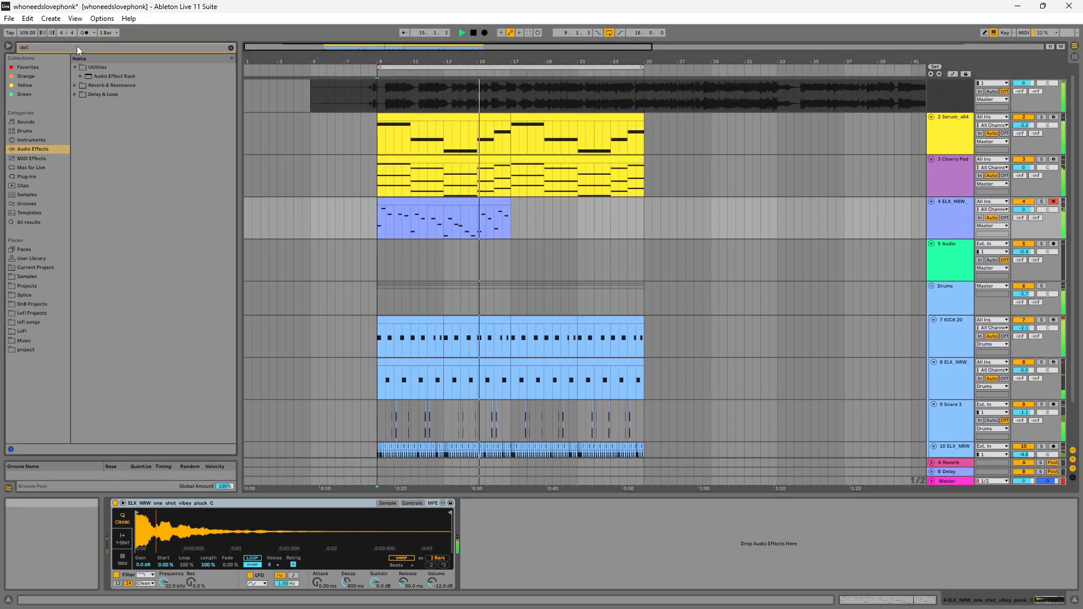
pyautogui.click(76, 86)
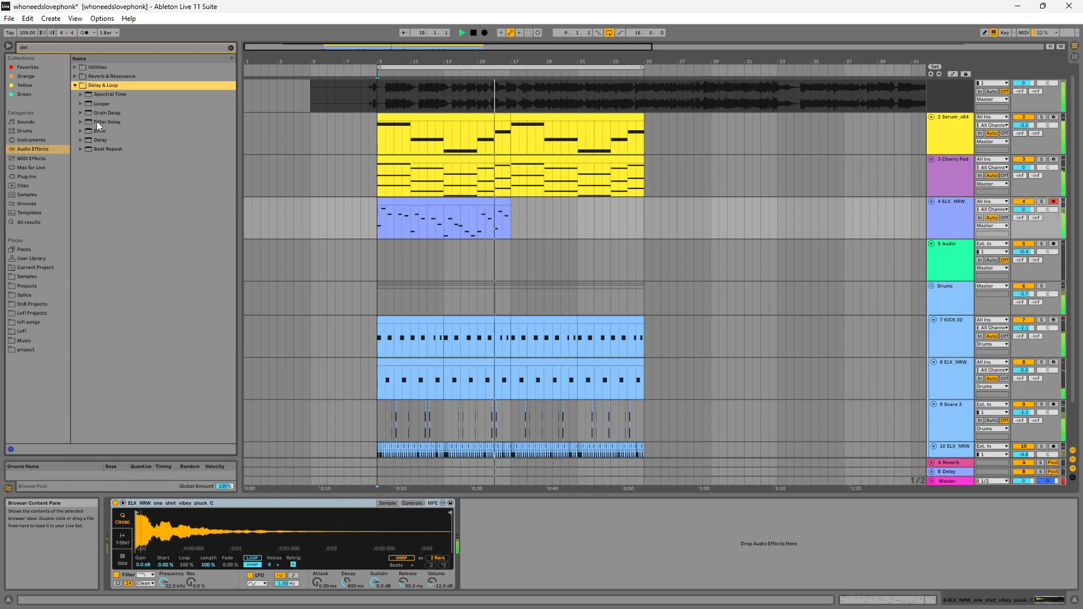
pyautogui.moveTo(102, 141); pyautogui.dragTo(516, 543)
# Shorten the loop to bars 9 to 17, solo the pluck track and restart playback.
pyautogui.moveTo(644, 67); pyautogui.dragTo(509, 67)
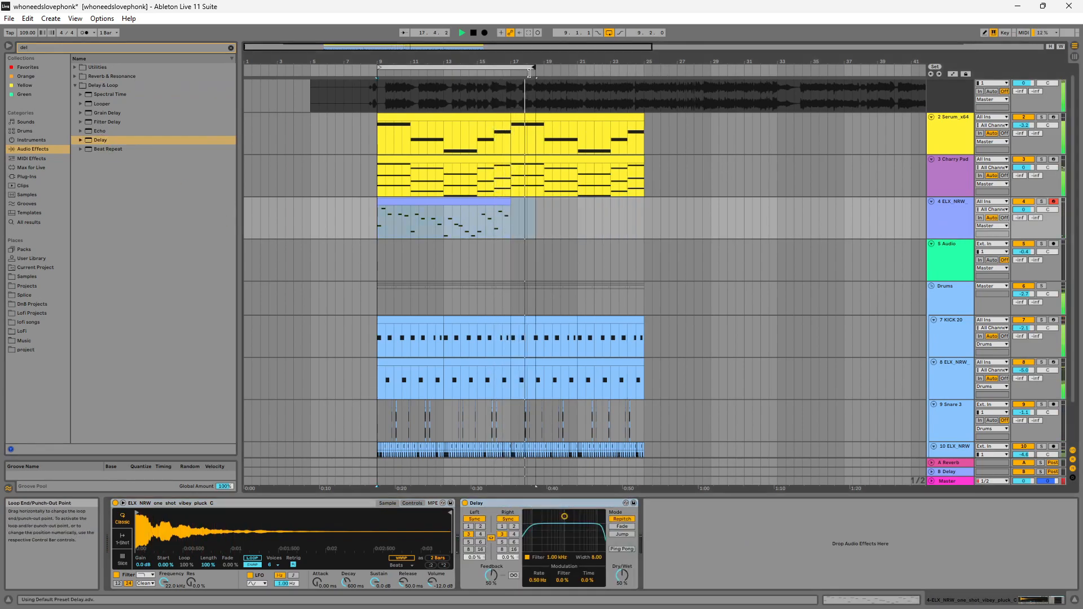
pyautogui.click(1042, 202)
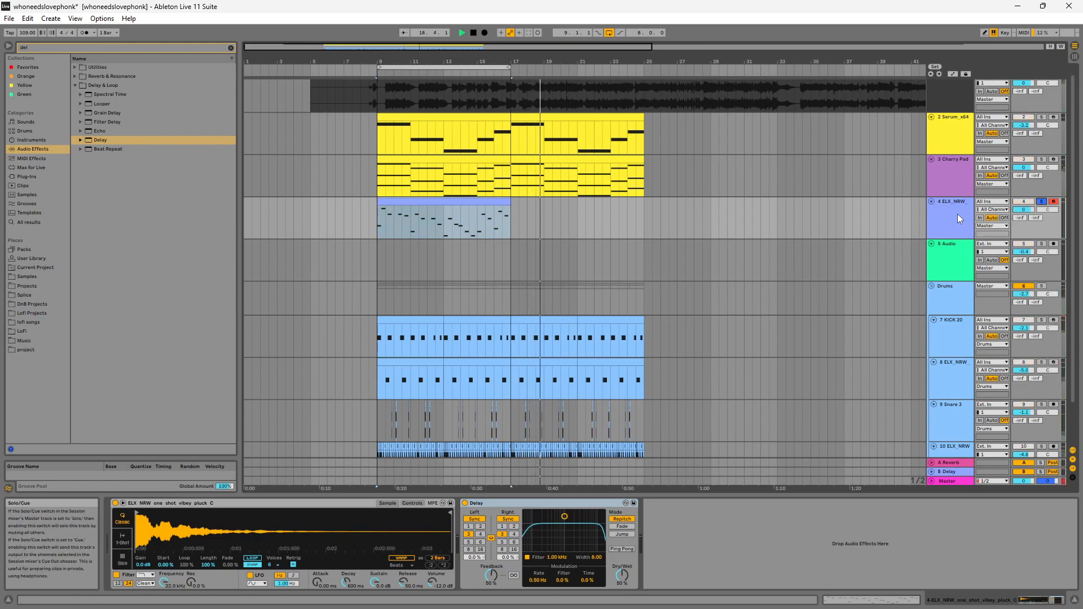
pyautogui.click(947, 215)
pyautogui.press('space')
pyautogui.press('space')
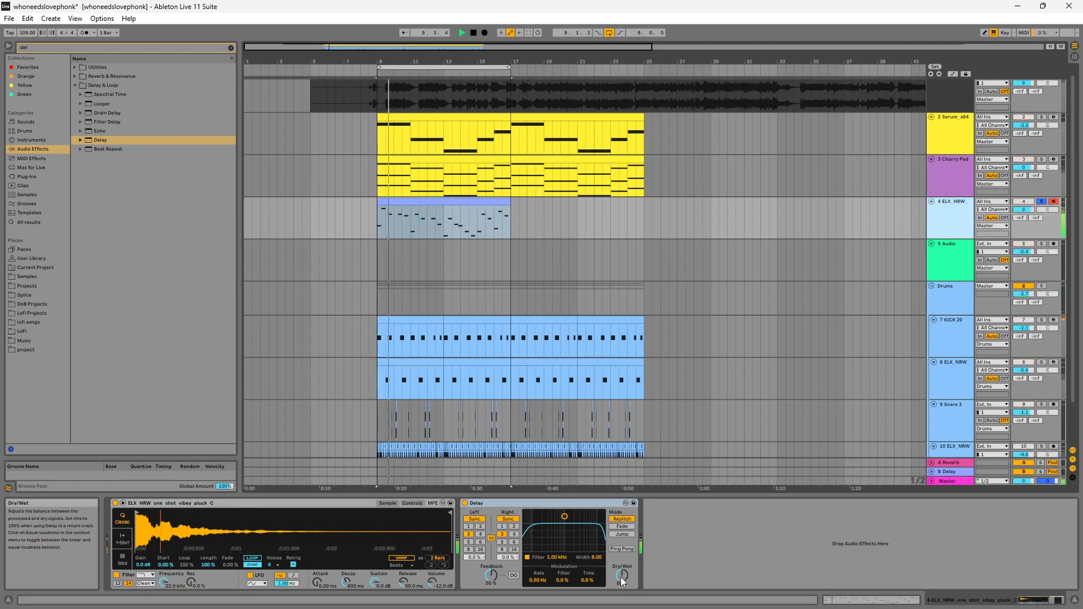
# Set the pluck delay's beat division to 2 and its dry/wet mix to 33%.
pyautogui.moveTo(619, 577); pyautogui.dragTo(619, 580)
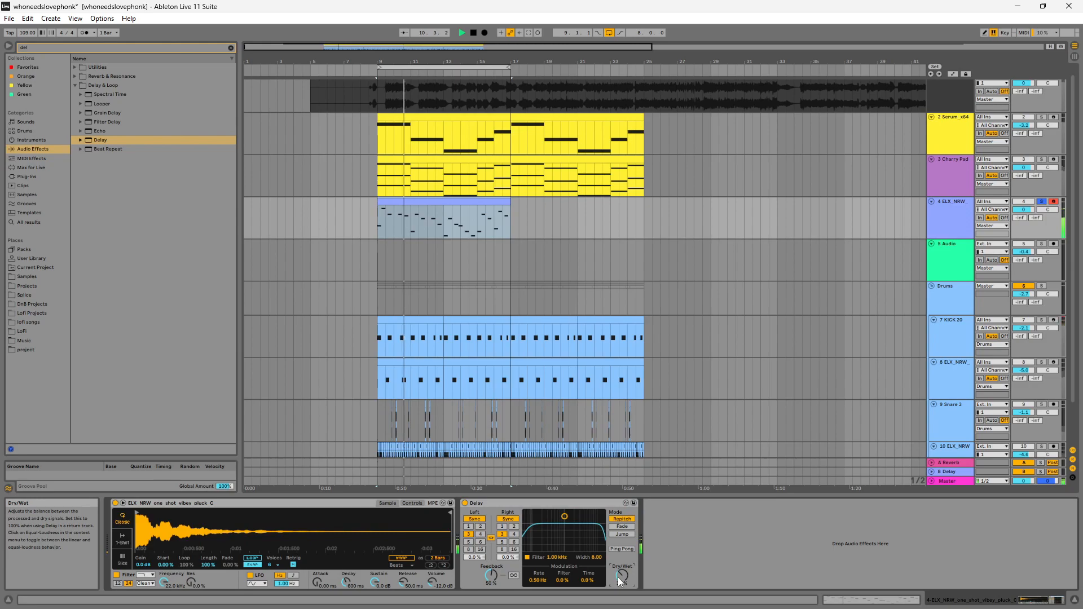
pyautogui.click(514, 526)
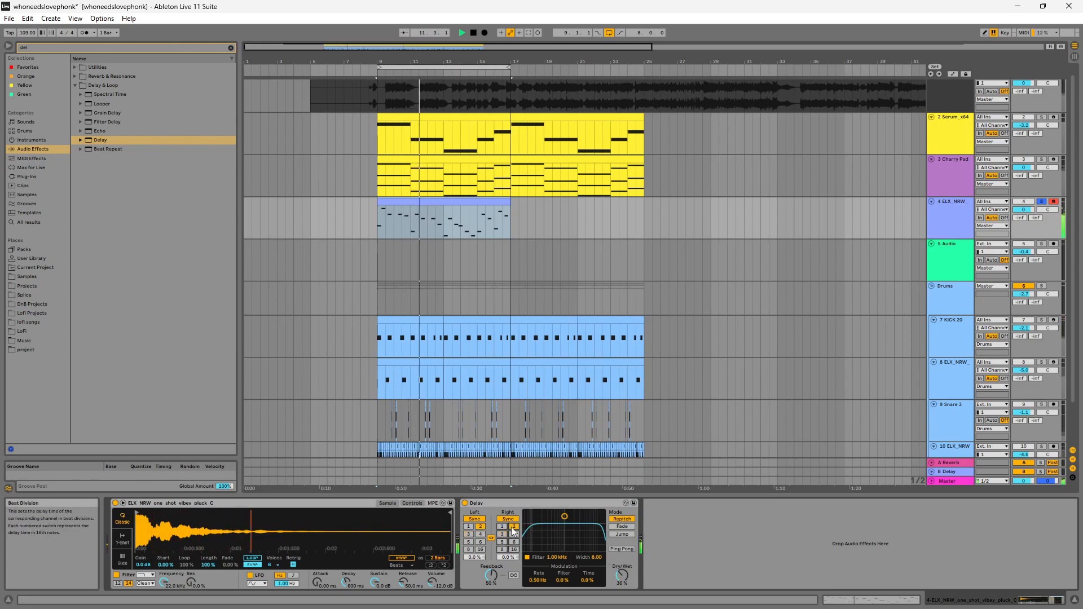
pyautogui.moveTo(621, 575); pyautogui.dragTo(621, 577)
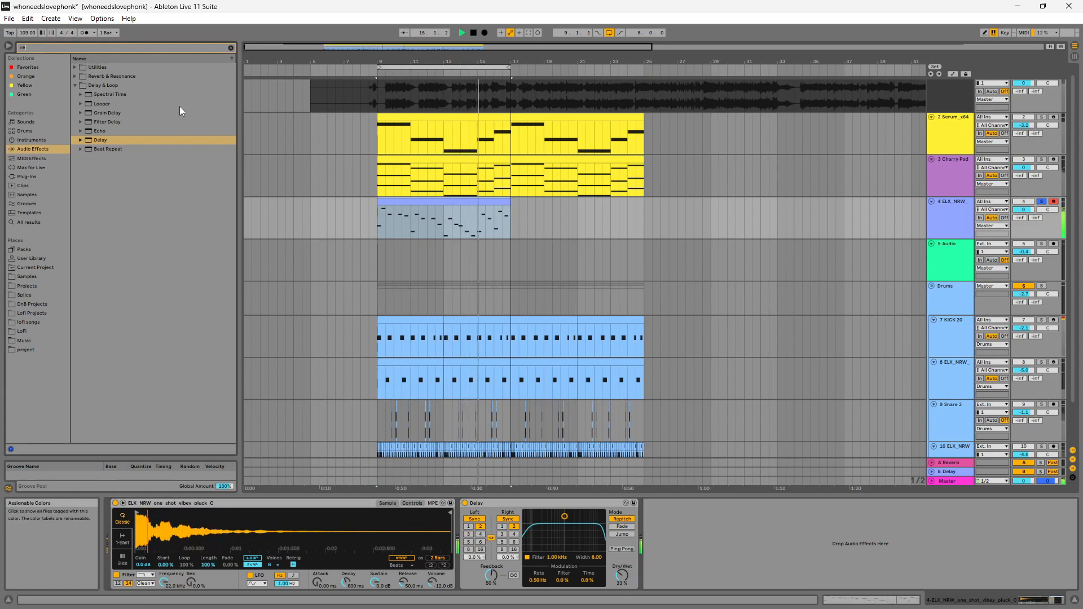
# Search the audio effects for "rev" and add Reverb after the Delay on the pluck track.
pyautogui.press('BackSpace')
pyautogui.press('BackSpace')
pyautogui.press('BackSpace')
pyautogui.write('rev')
pyautogui.click(75, 85)
pyautogui.press('Up')
pyautogui.press('Right')
pyautogui.moveTo(101, 107); pyautogui.dragTo(774, 580)
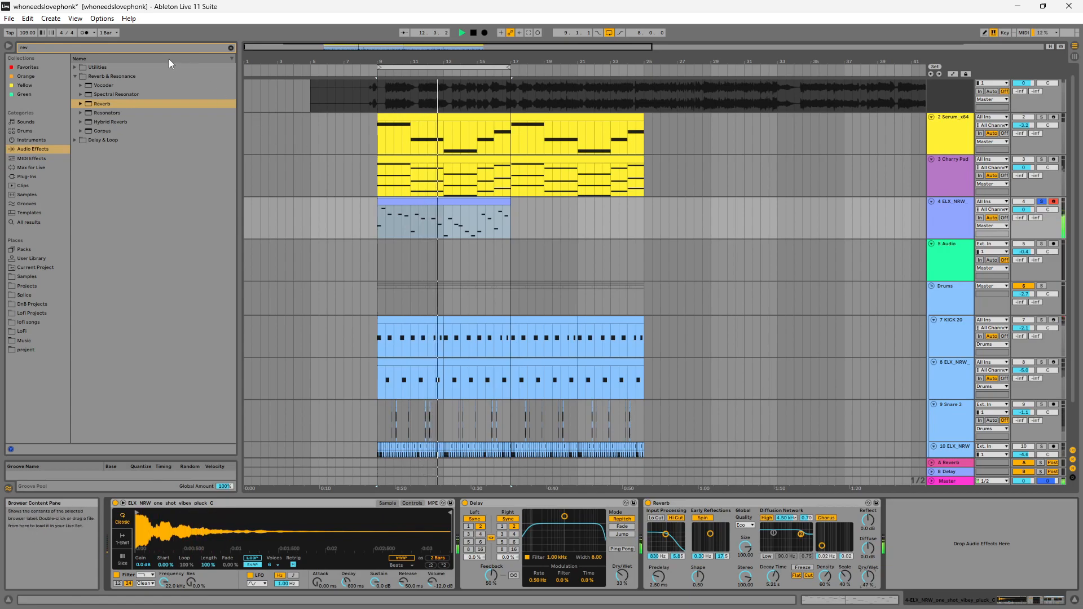
# Search for "bit", add the Saturator preset A Bit Warmer after the pluck's Reverb and set its dry/wet to 62.7%.
pyautogui.moveTo(80, 44); pyautogui.dragTo(22, 83)
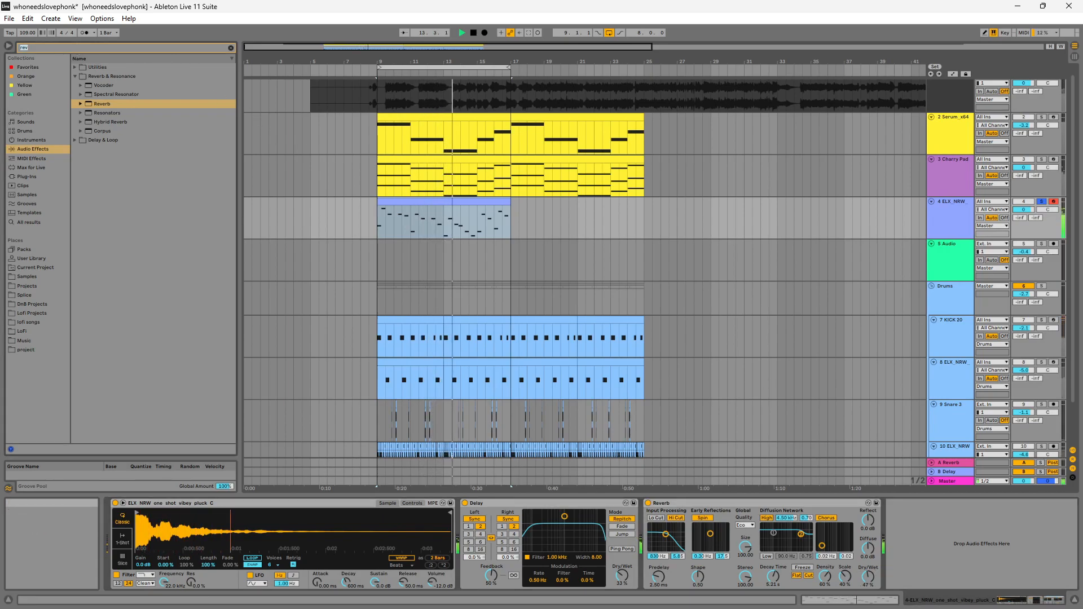
pyautogui.write('bit')
pyautogui.click(76, 86)
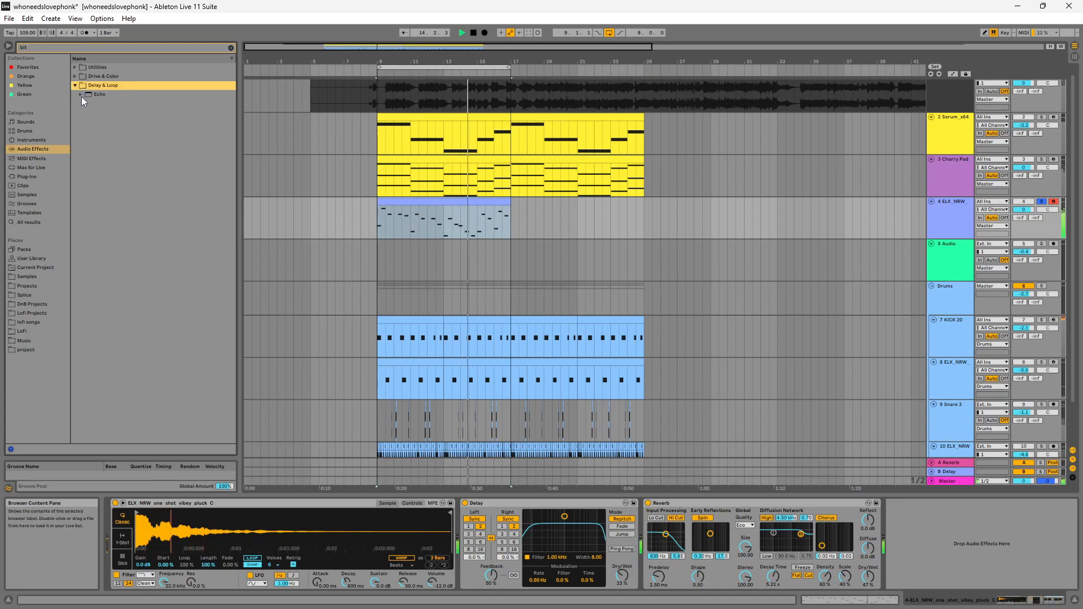
pyautogui.click(76, 77)
pyautogui.click(86, 90)
pyautogui.moveTo(113, 94); pyautogui.dragTo(982, 542)
pyautogui.moveTo(1044, 575)
pyautogui.mouseDown()
pyautogui.moveTo(1045, 584)
pyautogui.moveTo(1044, 570)
pyautogui.mouseUp()
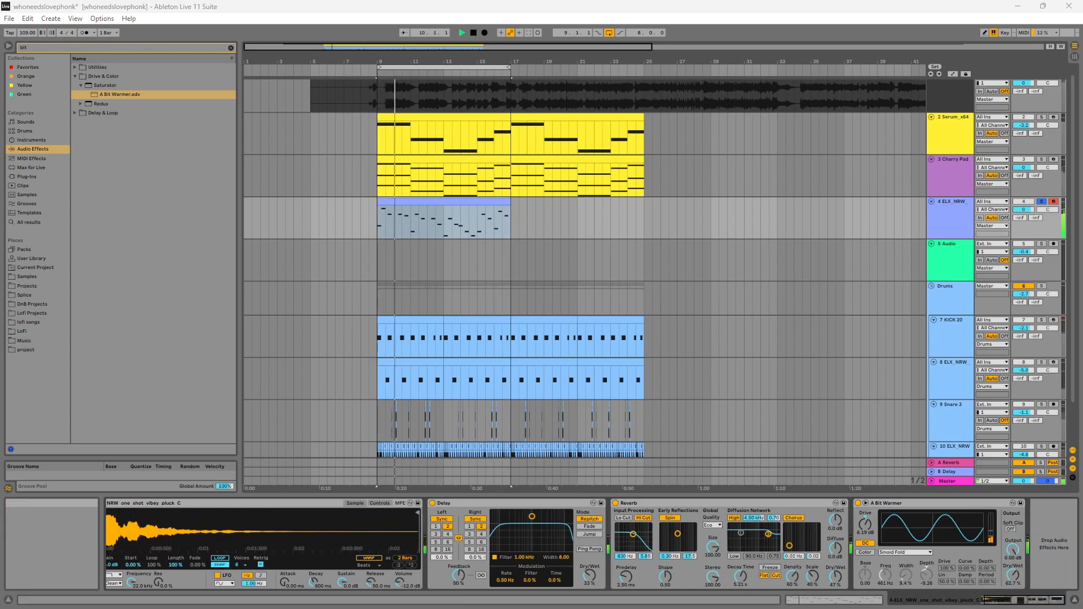
# Add EQ Eight at the end of the pluck chain and raise a low cut on band 1 to remove the lows.
pyautogui.click(105, 49)
pyautogui.write('eq')
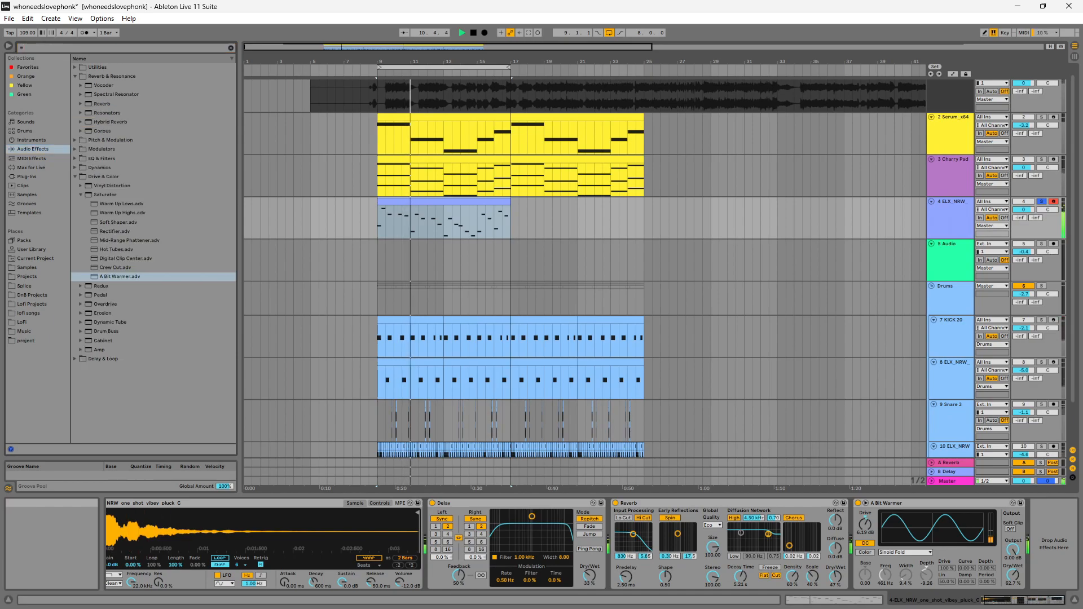
pyautogui.click(95, 77)
pyautogui.doubleClick(105, 95)
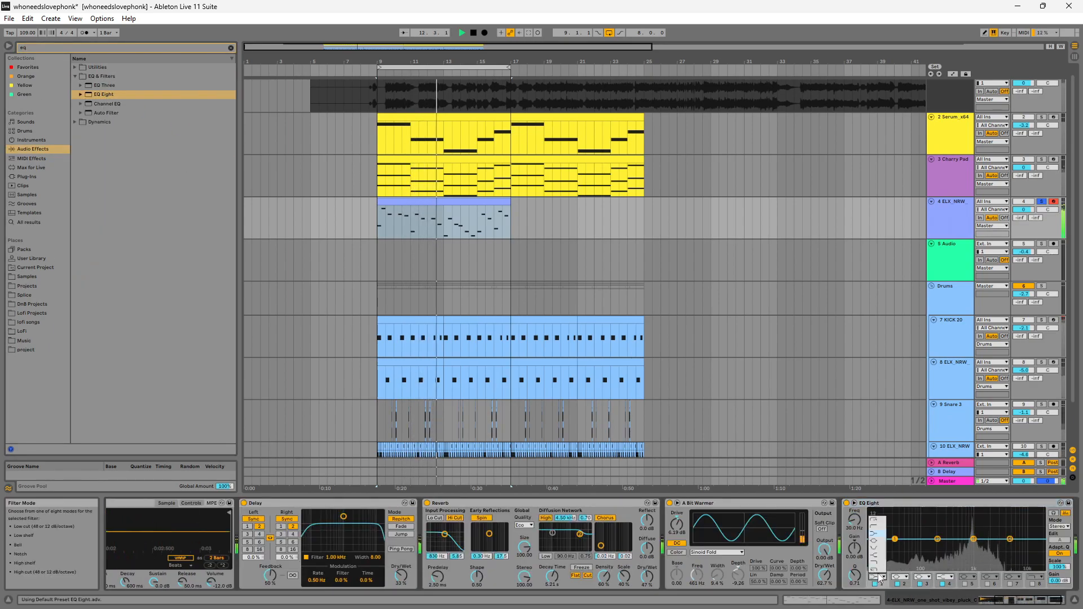
pyautogui.click(874, 519)
pyautogui.moveTo(855, 520); pyautogui.dragTo(854, 497)
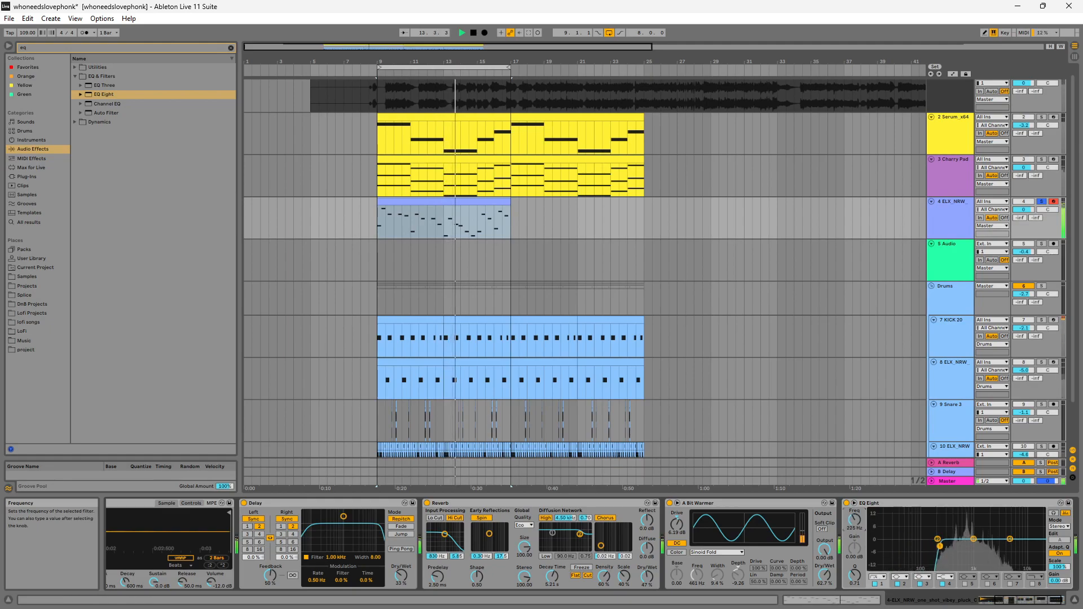
# Unsolo the pluck track and set its volume to -1.2 dB.
pyautogui.click(1036, 600)
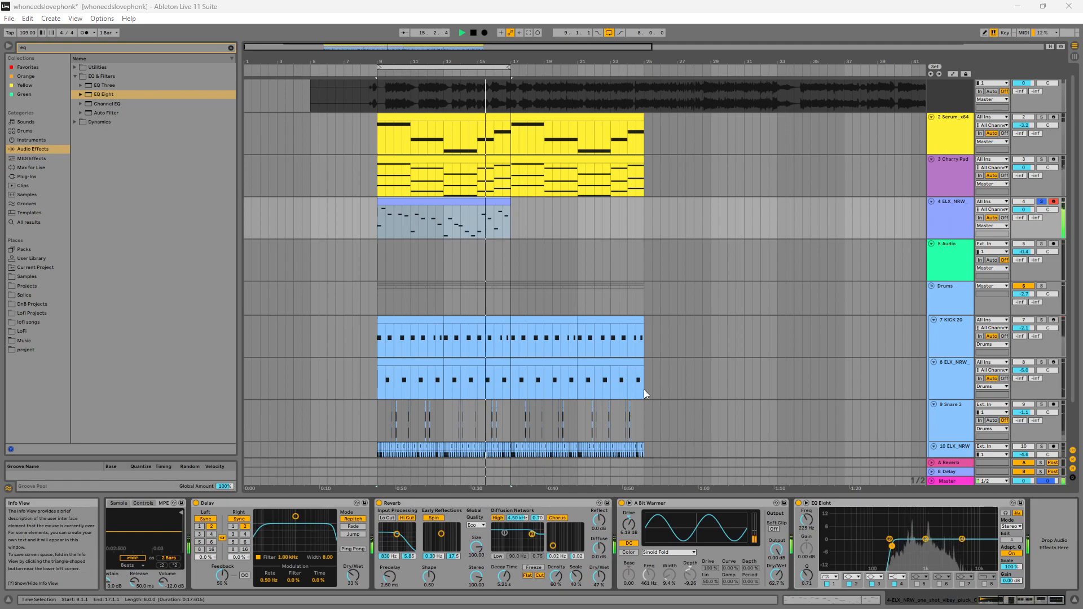
pyautogui.click(1041, 202)
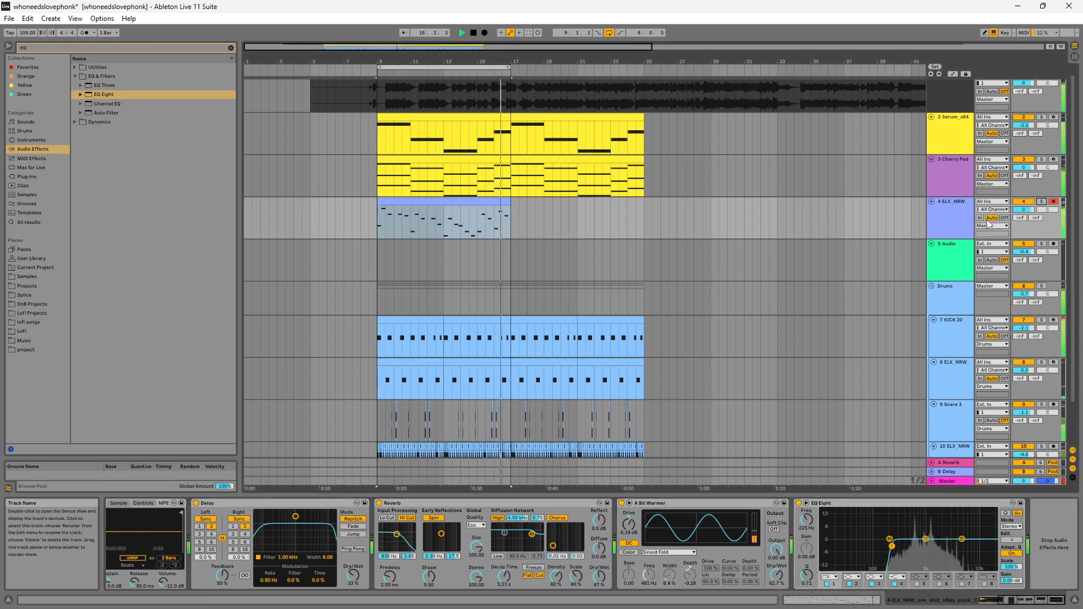
pyautogui.moveTo(1023, 209); pyautogui.dragTo(1023, 215)
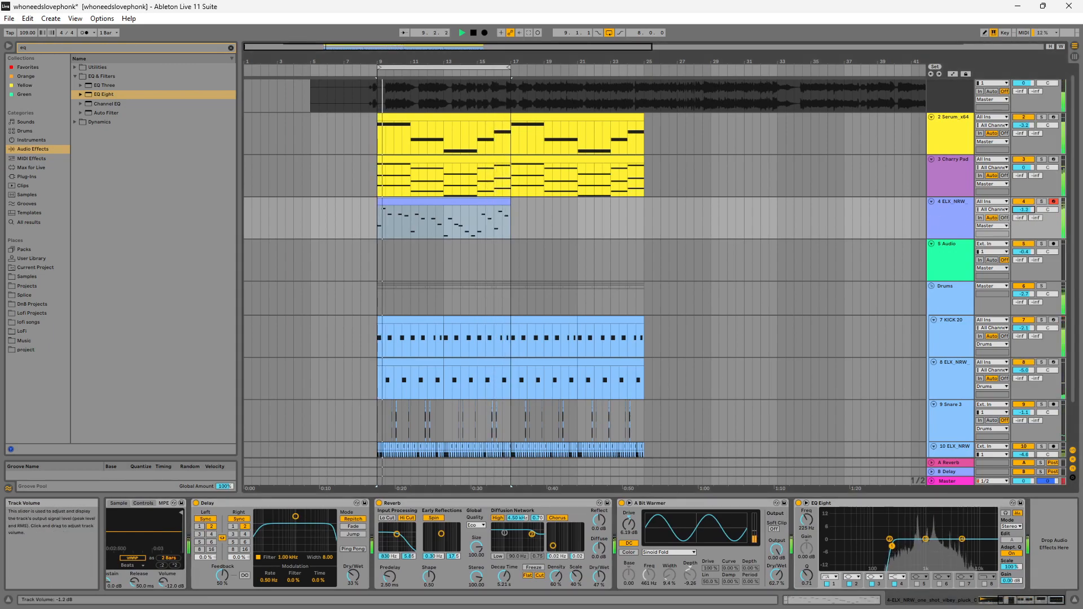
# Duplicate the pluck clip into bars 17 to 25 and extend the loop to cover bars 9 to 25.
pyautogui.click(499, 200)
pyautogui.hotkey('ctrl', 'd')
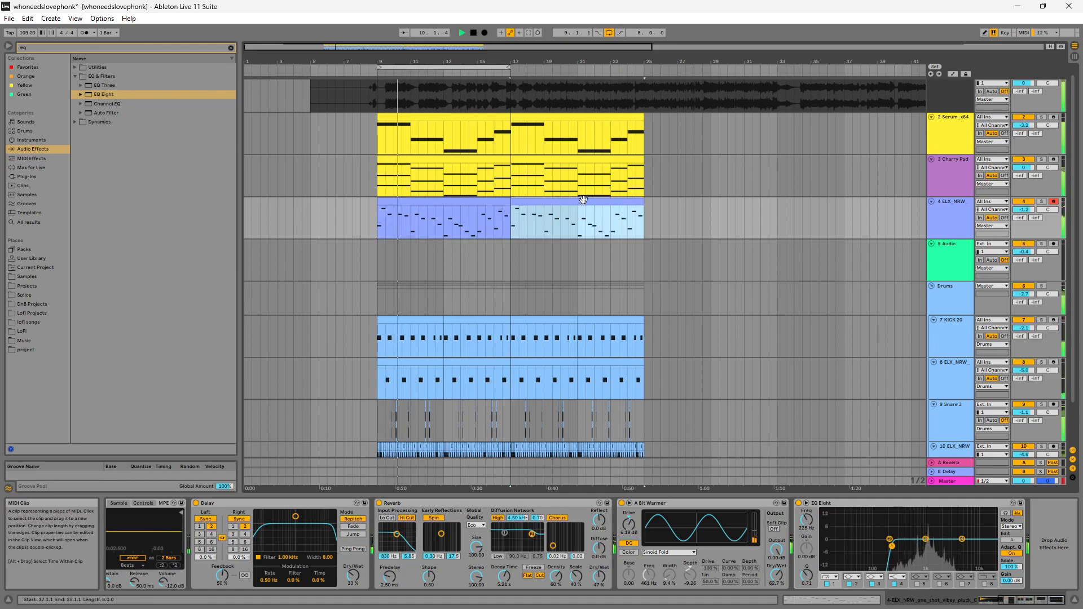
pyautogui.press('-')
pyautogui.moveTo(377, 67); pyautogui.dragTo(446, 67)
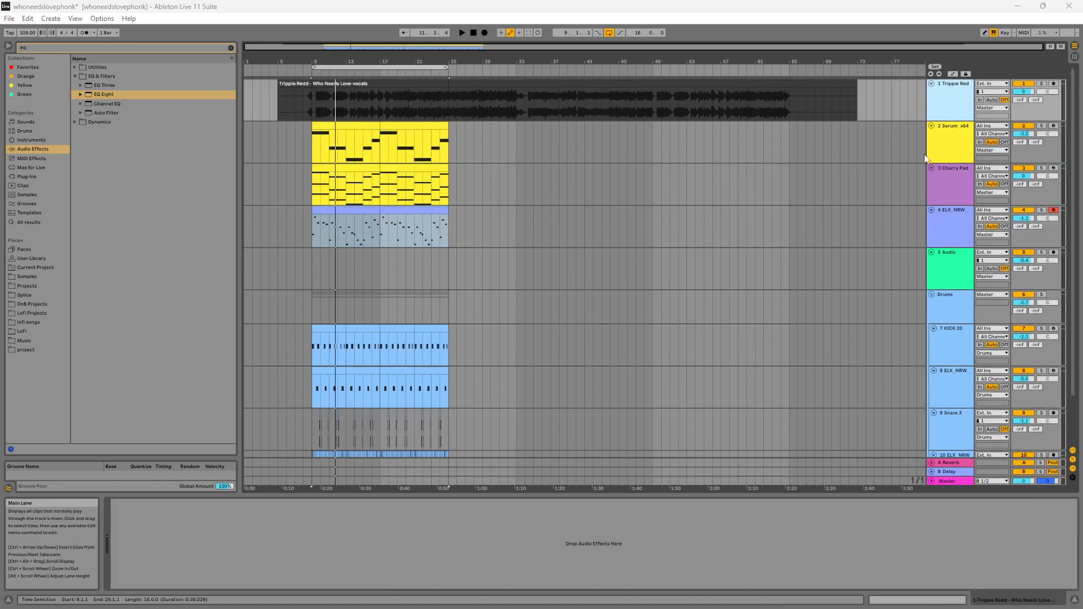
# Add ValhallaVintageVerb with the Vocal Plate preset to the vocal track and close the plug-in window.
pyautogui.click(953, 134)
pyautogui.click(950, 92)
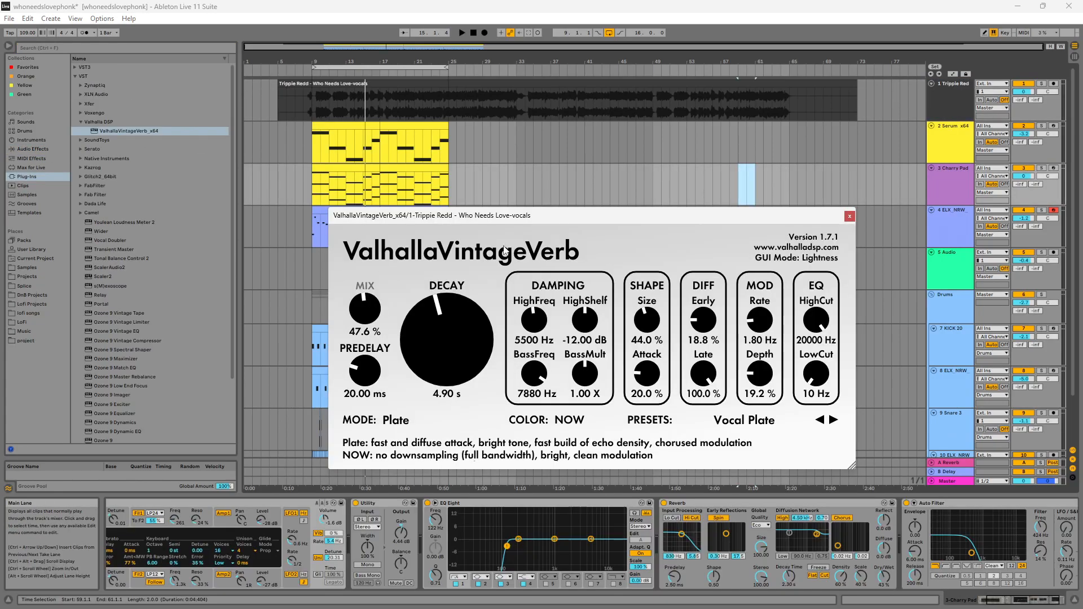
pyautogui.moveTo(559, 217); pyautogui.dragTo(616, 195)
pyautogui.click(901, 191)
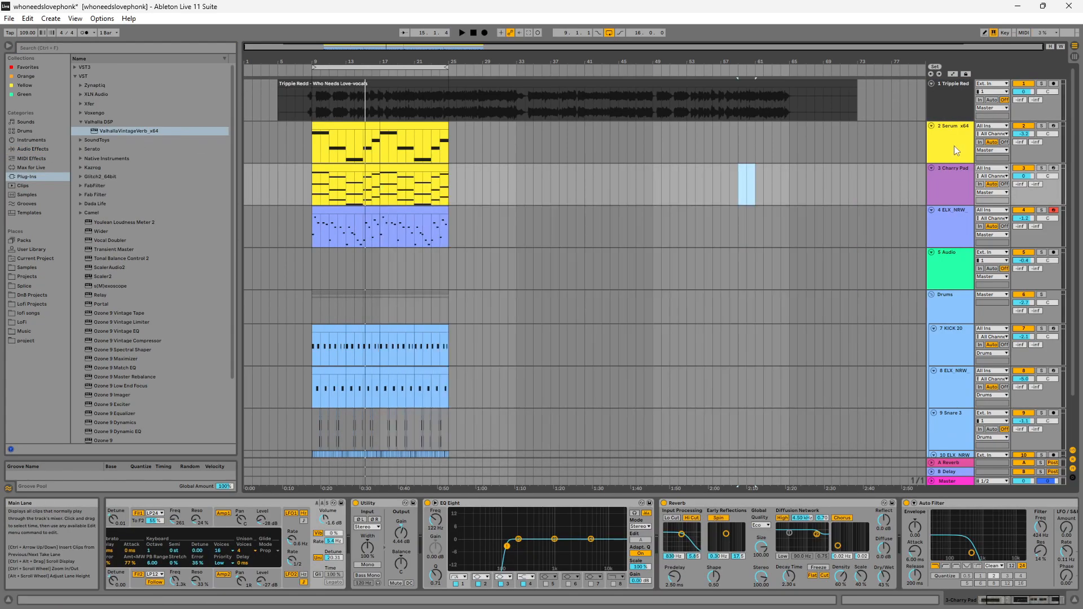
# Insert EchoBoy before the reverb on the vocal track and load the Ambients Echoes preset from Reverbs & Spaces.
pyautogui.click(953, 145)
pyautogui.moveTo(136, 259)
pyautogui.mouseDown()
pyautogui.moveTo(163, 300)
pyautogui.moveTo(114, 545)
pyautogui.mouseUp()
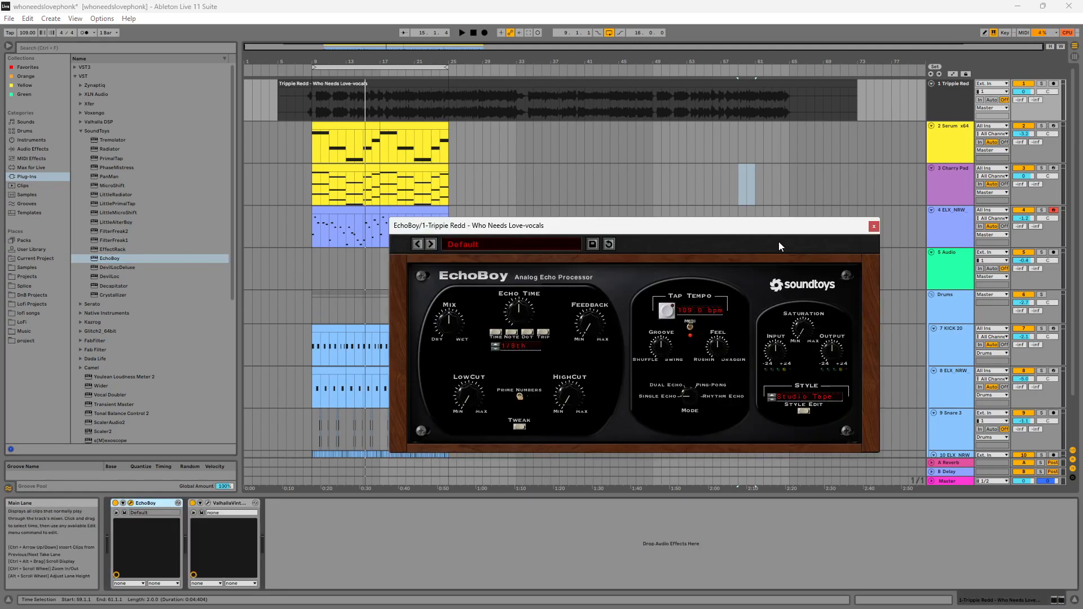
pyautogui.click(518, 244)
pyautogui.moveTo(502, 259)
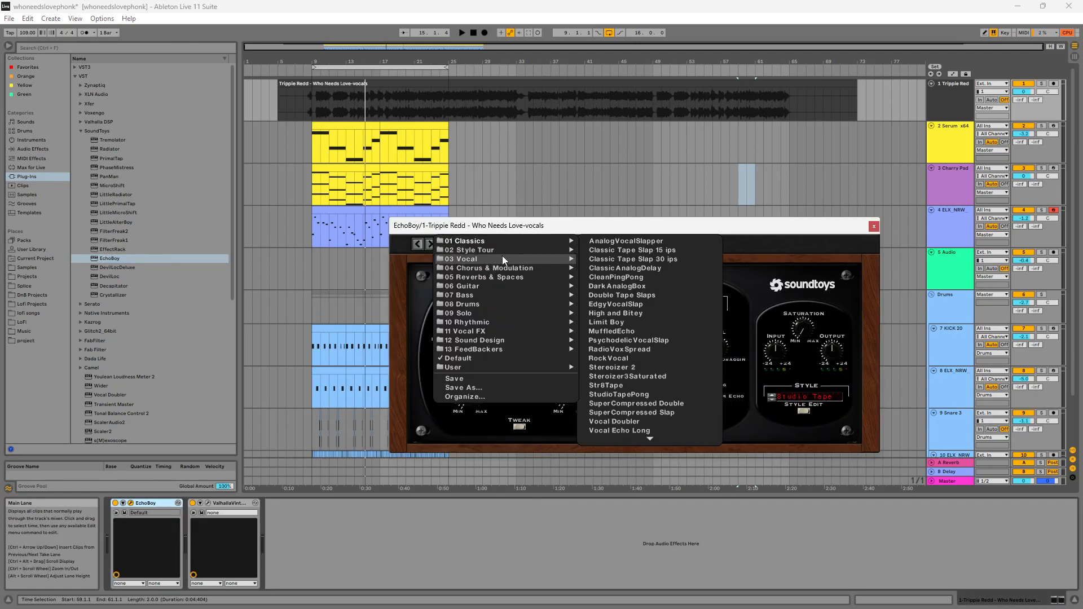
pyautogui.moveTo(503, 278)
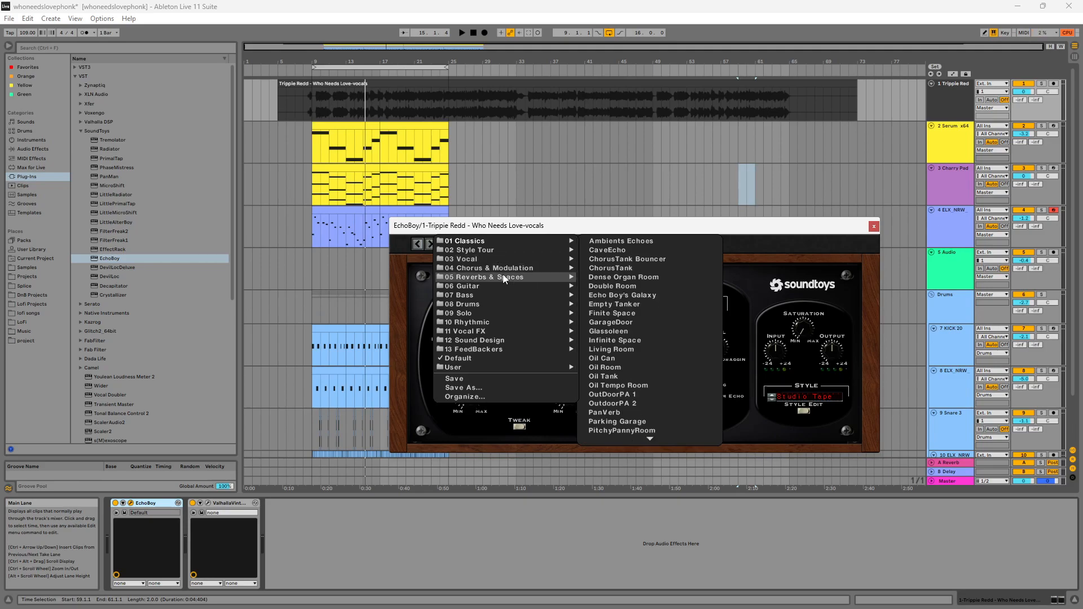
pyautogui.click(632, 241)
pyautogui.press('space')
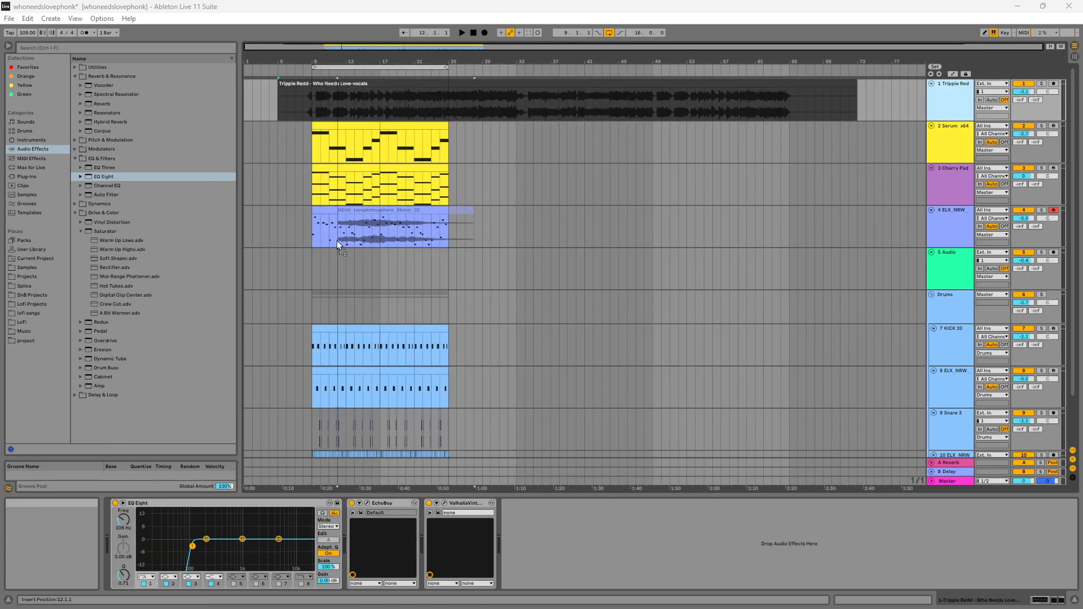
# Place the HDVA_LongAtmosphere vocal sample on audio track 5 at bar 9 and change its warp mode.
pyautogui.moveTo(336, 254); pyautogui.dragTo(312, 263)
pyautogui.scroll(3, 314, 266)
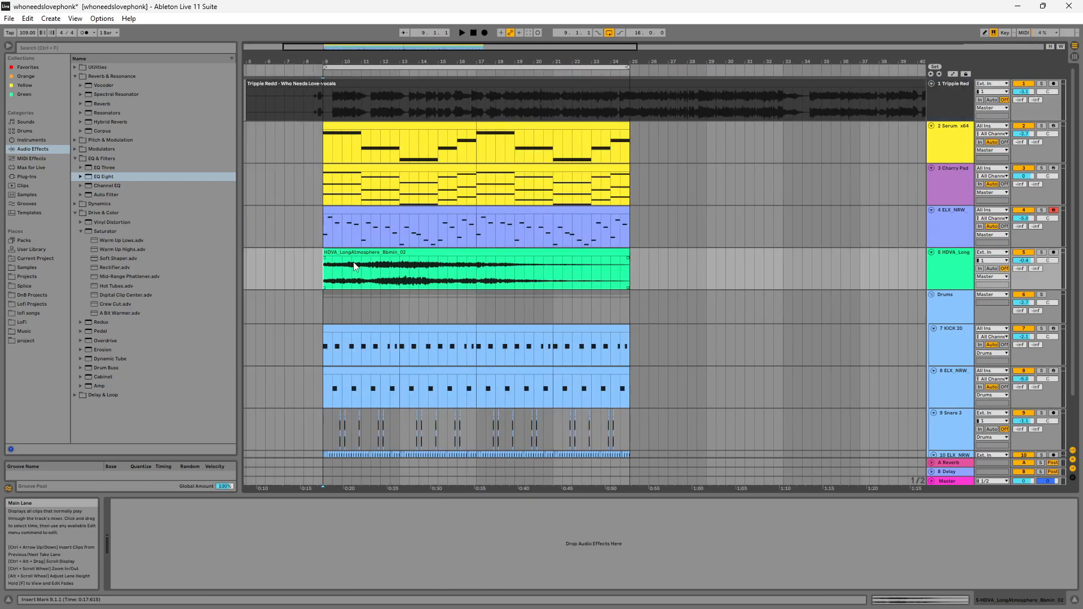
pyautogui.doubleClick(347, 251)
pyautogui.click(213, 226)
pyautogui.click(212, 261)
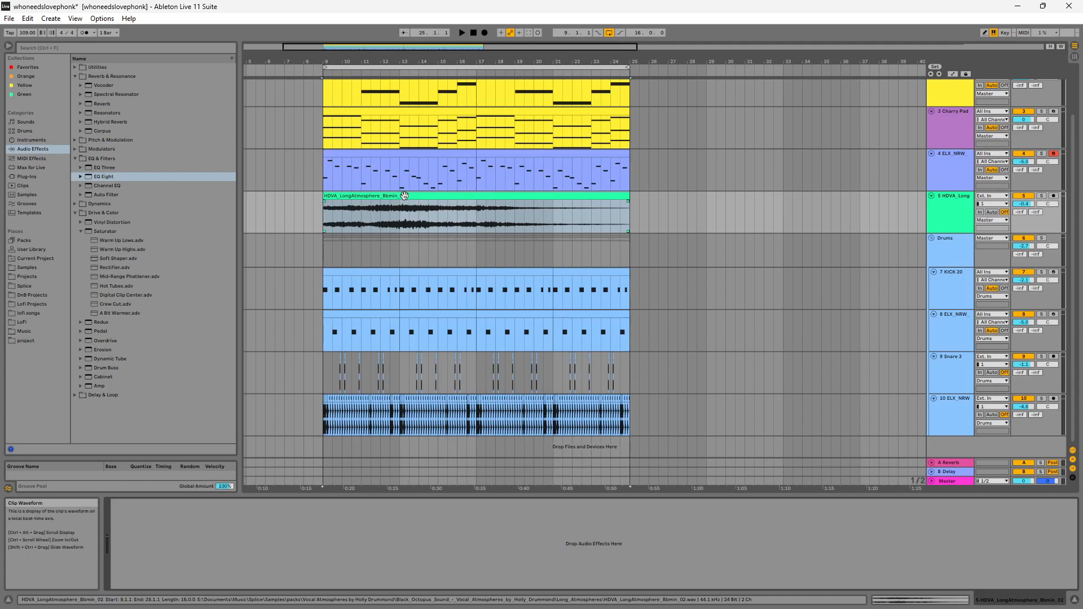
# Move the eight-bar atmosphere clip to bar 1 and duplicate it into bars 9 to 17.
pyautogui.press('space')
pyautogui.scroll(-5, 642, 246)
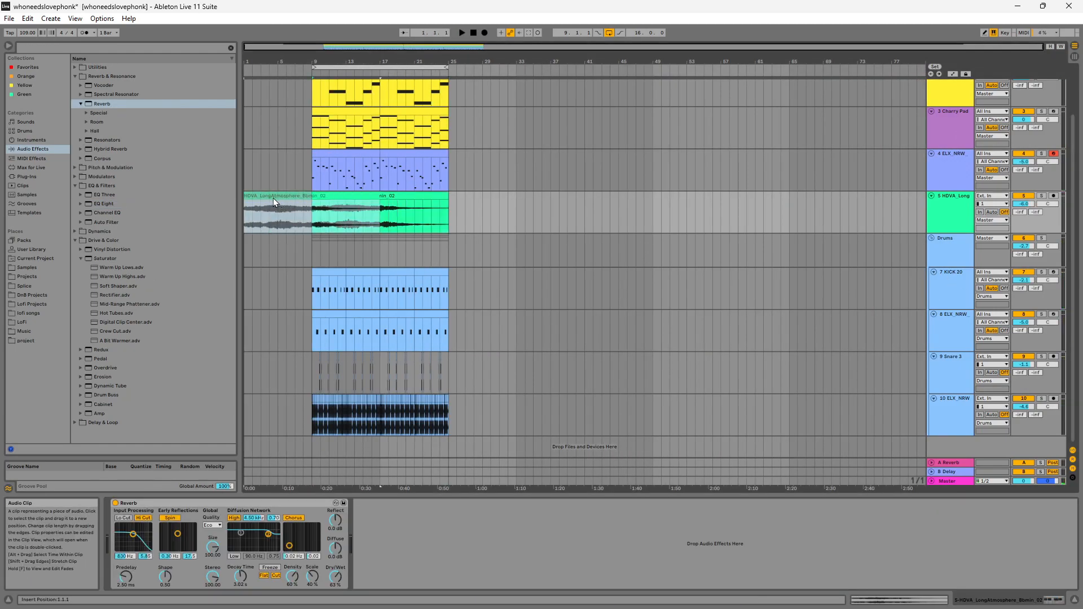
pyautogui.click(309, 211)
pyautogui.moveTo(310, 212); pyautogui.dragTo(241, 205)
pyautogui.hotkey('ctrl', 'd')
# Copy the Cherry Pad and pluck clips into bars 1 to 9 to form the intro.
pyautogui.scroll(1, 434, 193)
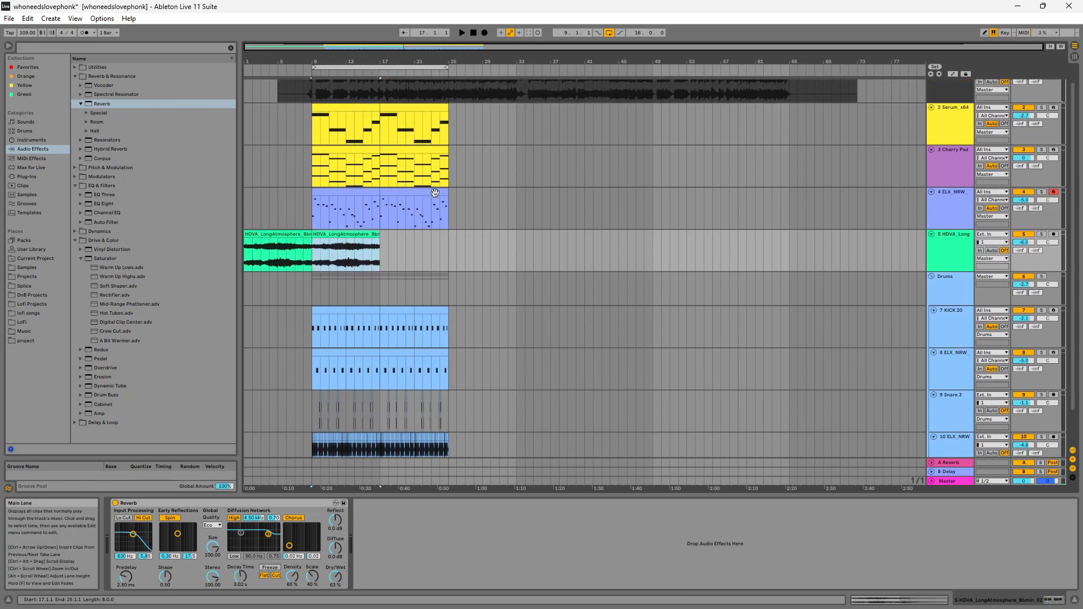
pyautogui.scroll(1, 448, 221)
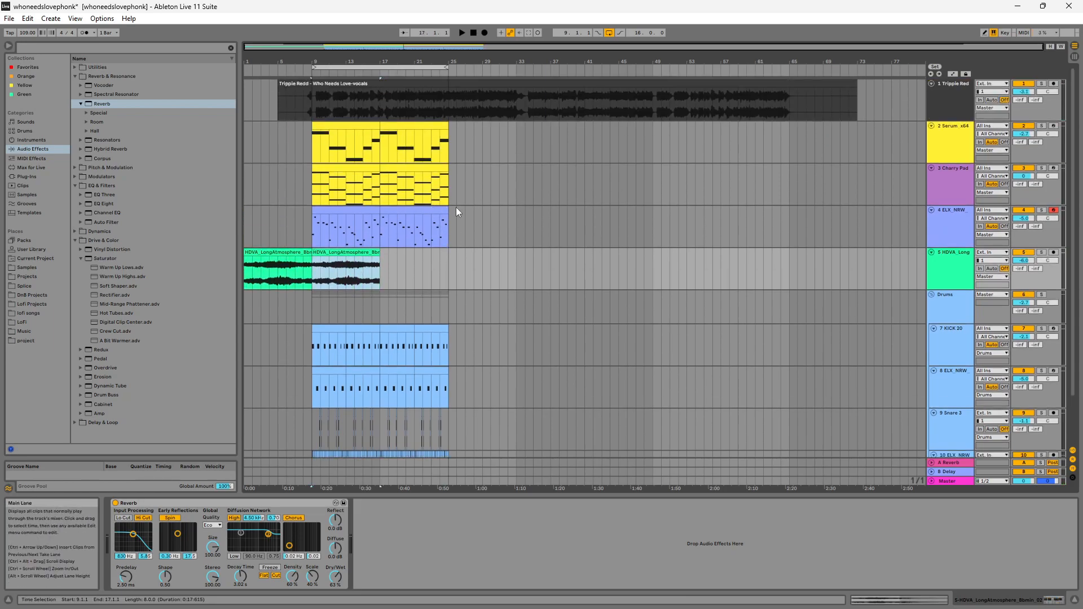
pyautogui.click(371, 212)
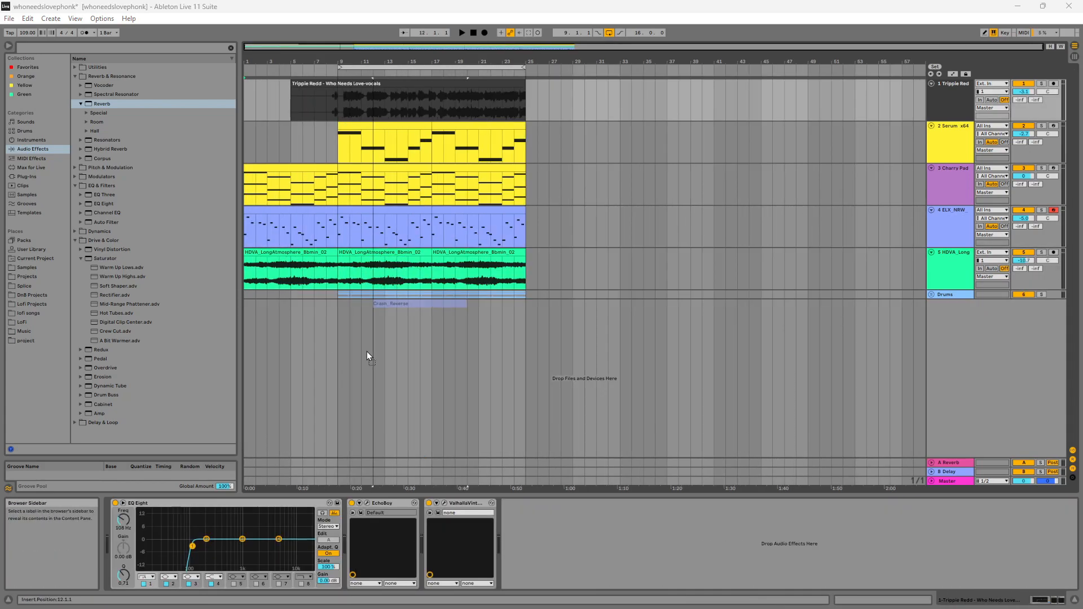
# Place the Crash_Reverse sample on a new track and shift it so its peak lands just before bar 9.
pyautogui.moveTo(366, 356)
pyautogui.mouseDown()
pyautogui.moveTo(302, 337)
pyautogui.moveTo(332, 320)
pyautogui.mouseUp()
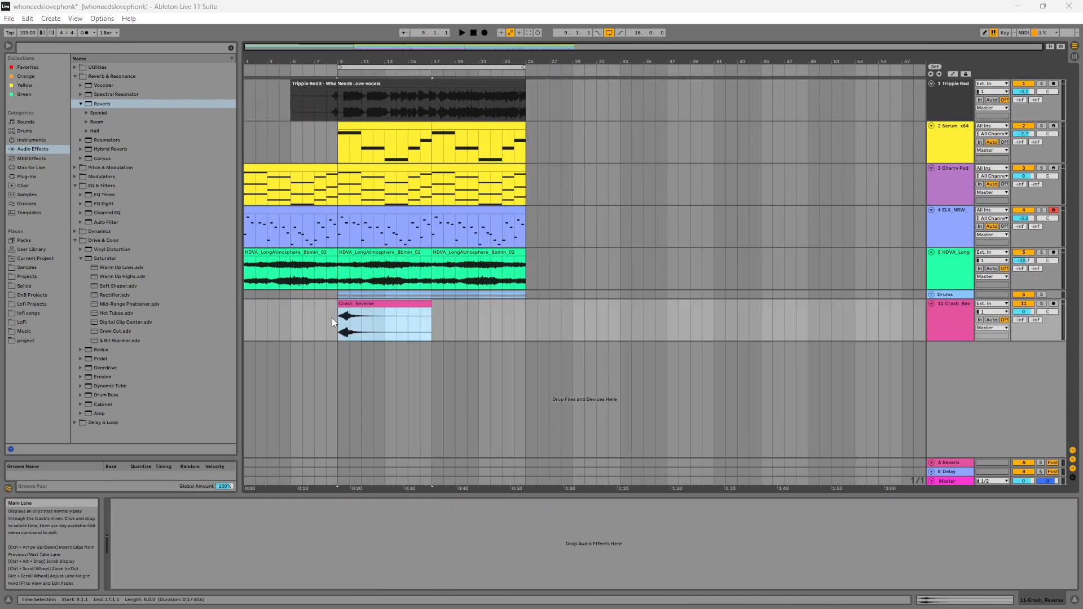
pyautogui.scroll(8, 331, 317)
pyautogui.moveTo(530, 303); pyautogui.dragTo(362, 302)
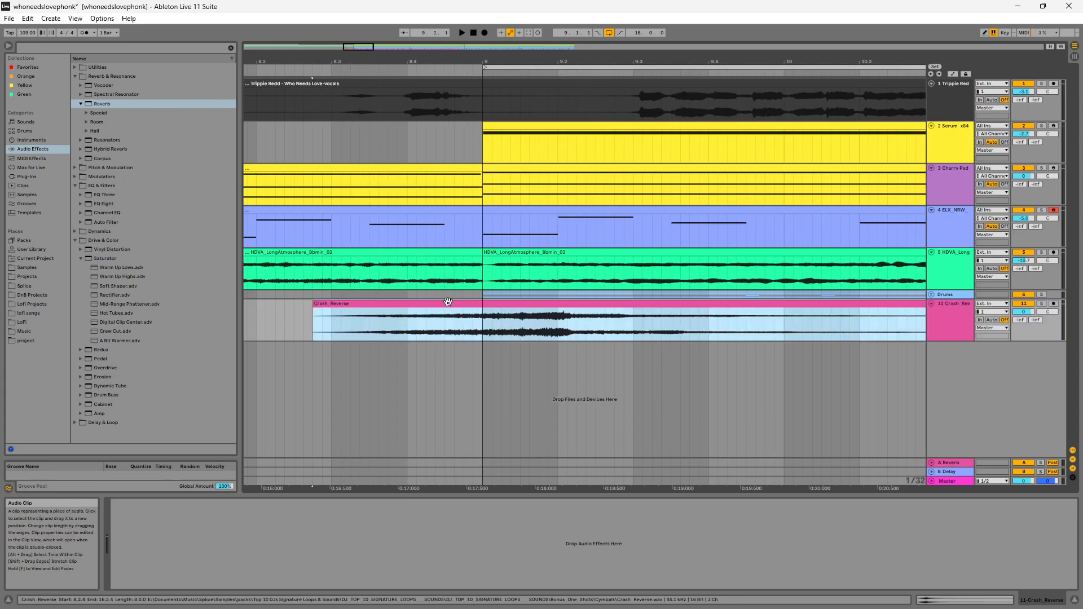
pyautogui.doubleClick(450, 303)
pyautogui.doubleClick(950, 134)
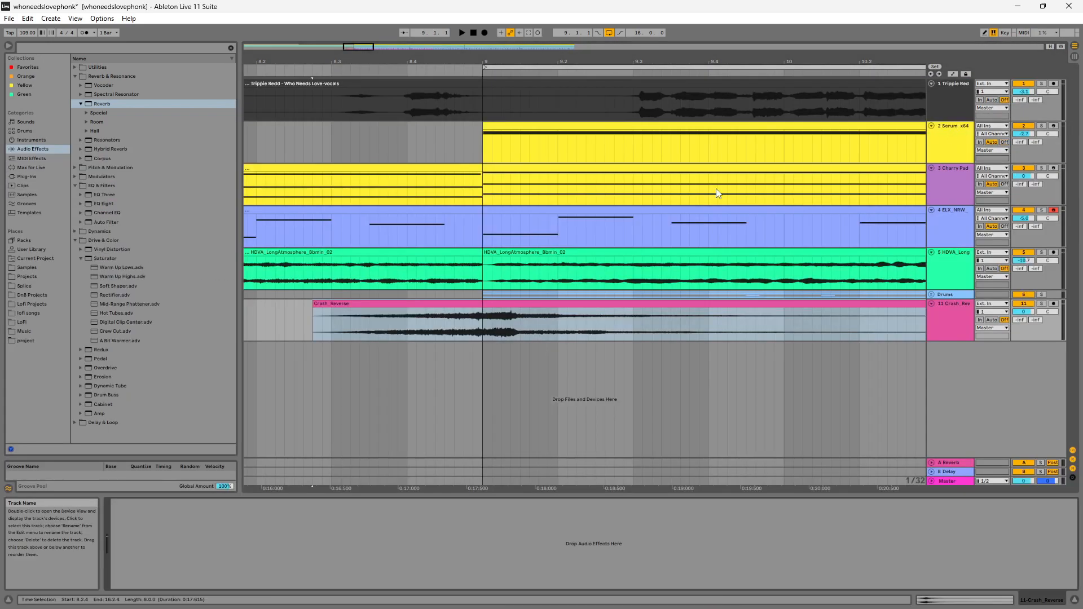
pyautogui.moveTo(529, 303); pyautogui.dragTo(502, 303)
pyautogui.click(483, 325)
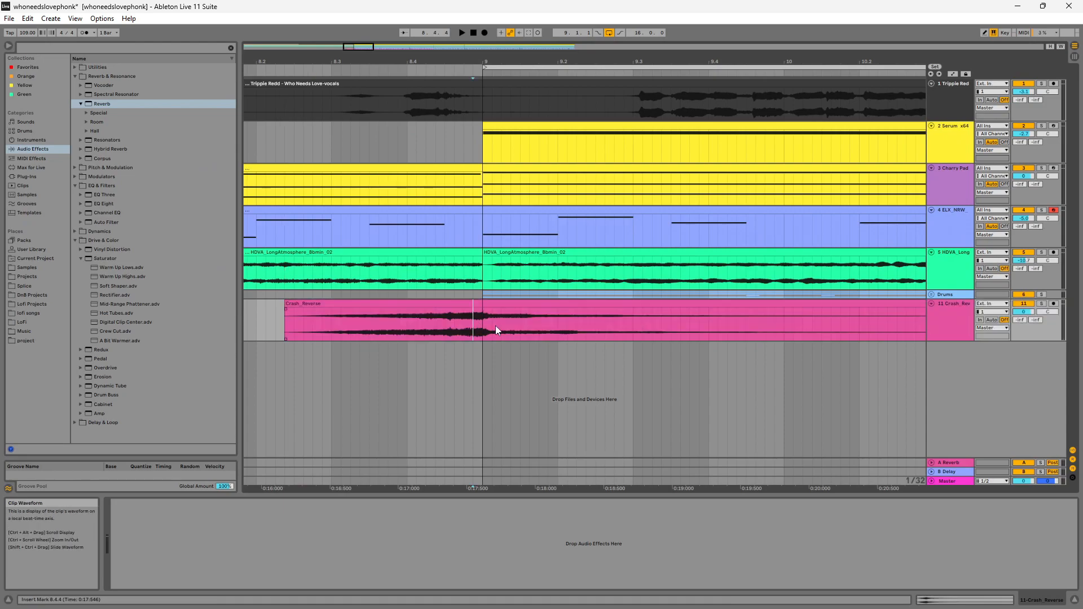
# Add the Vinyl Fx sample at bar 8 on a new track and turn off its warping.
pyautogui.scroll(-6, 495, 326)
pyautogui.moveTo(440, 395)
pyautogui.mouseDown()
pyautogui.moveTo(469, 403)
pyautogui.moveTo(430, 387)
pyautogui.mouseUp()
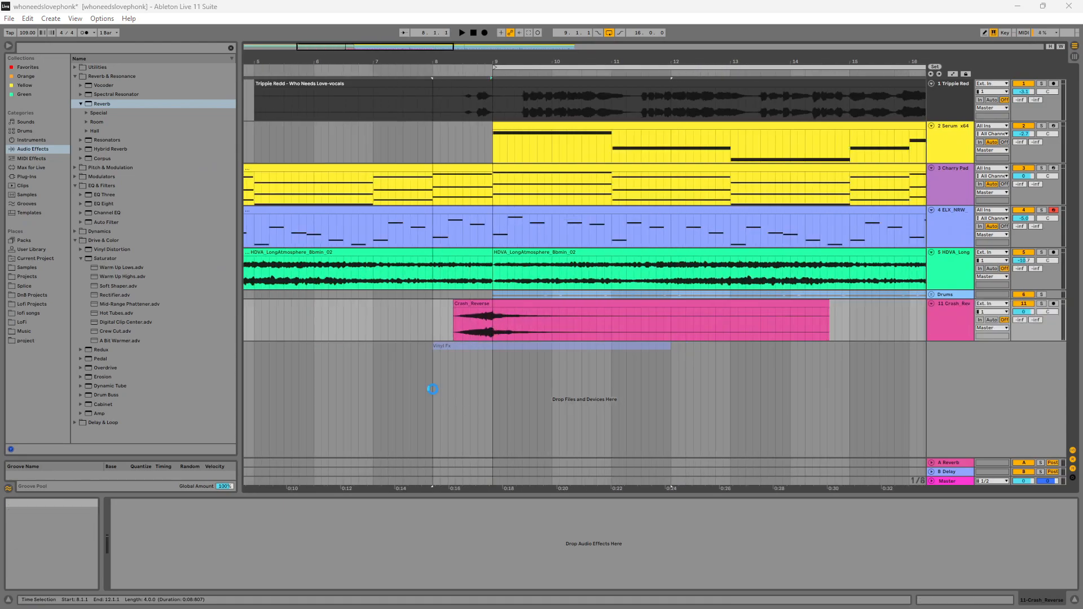
pyautogui.scroll(-6, 430, 386)
pyautogui.doubleClick(348, 344)
pyautogui.click(206, 218)
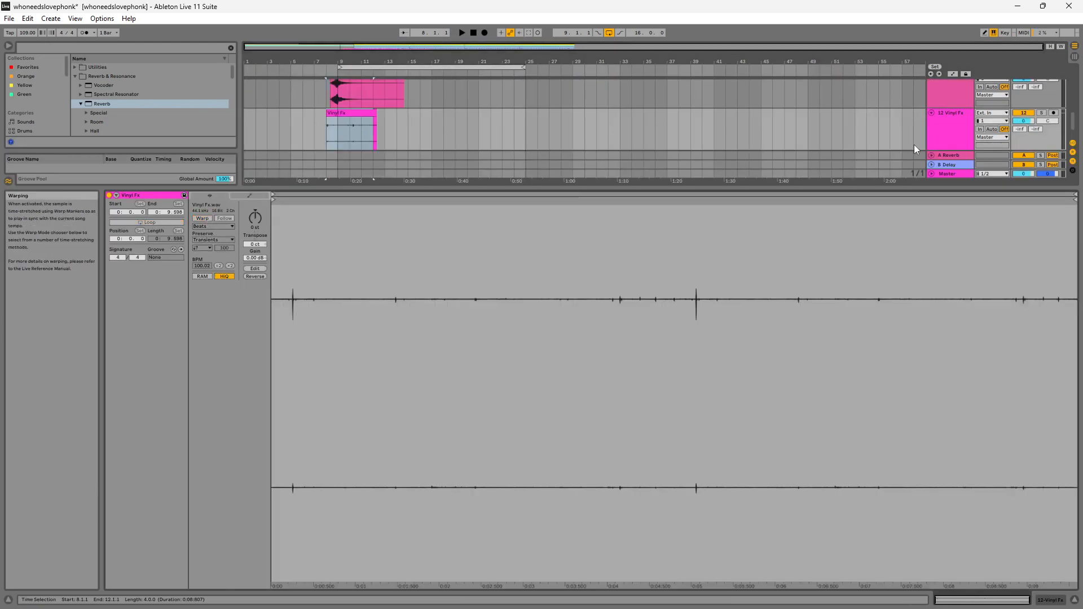
pyautogui.doubleClick(957, 138)
# Move the Vinyl Fx clip to bar 1 and duplicate it repeatedly to fill the arrangement up to bar 25.
pyautogui.moveTo(353, 351); pyautogui.dragTo(279, 355)
pyautogui.hotkey('ctrl', 'd')
pyautogui.hotkey('ctrl', 'd')
pyautogui.hotkey('ctrl', 'd')
pyautogui.hotkey('ctrl', 'd')
pyautogui.hotkey('ctrl', 'd')
# Play the arrangement from the intro and lower the reverse crash track's volume to about -17 dB.
pyautogui.press('space')
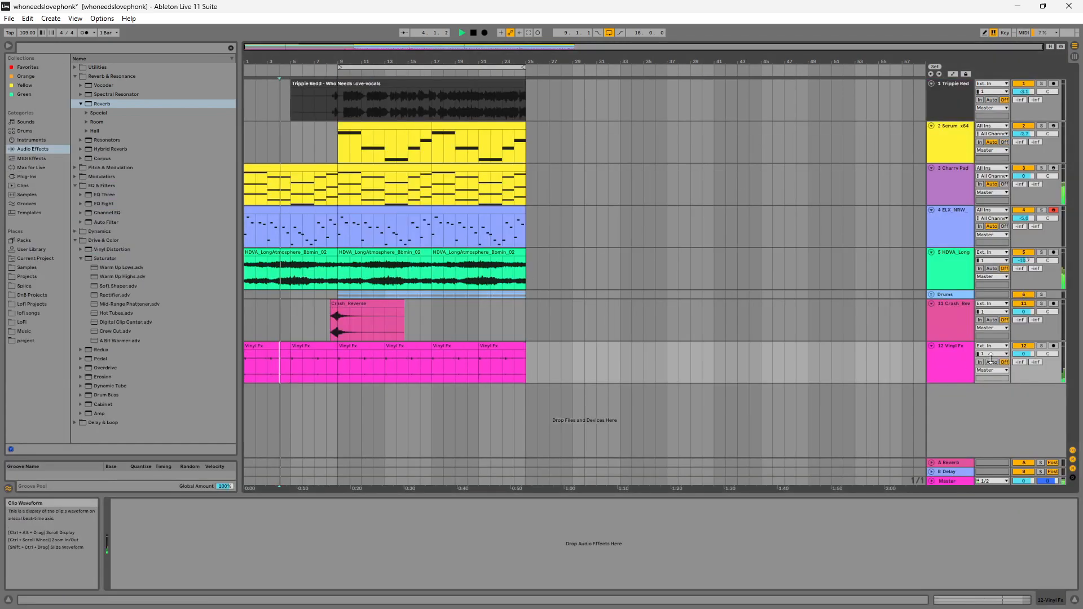
pyautogui.click(333, 323)
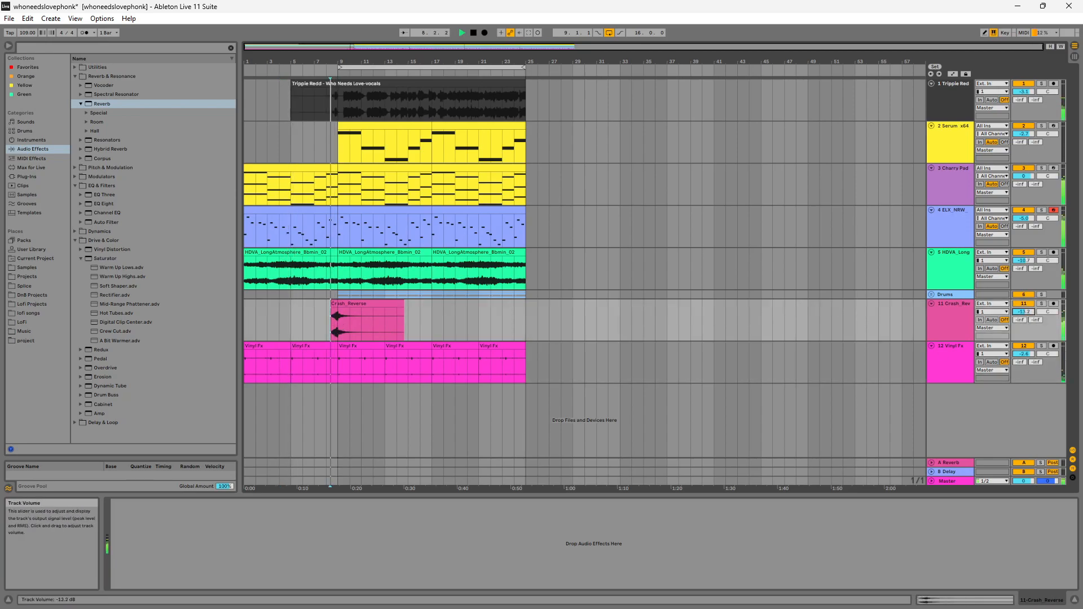
pyautogui.press('space')
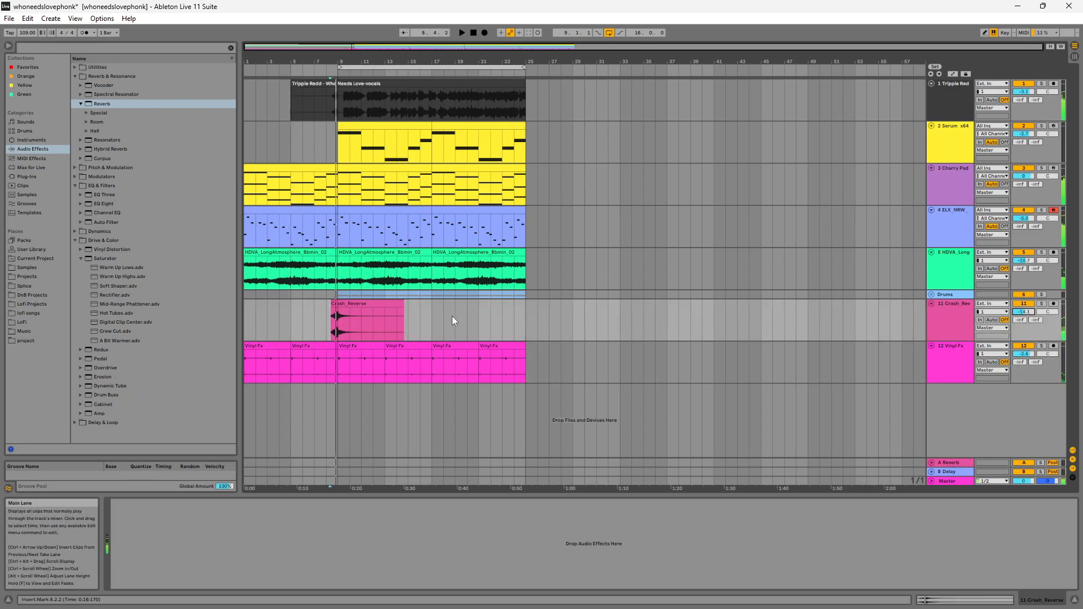
pyautogui.click(246, 317)
pyautogui.press('space')
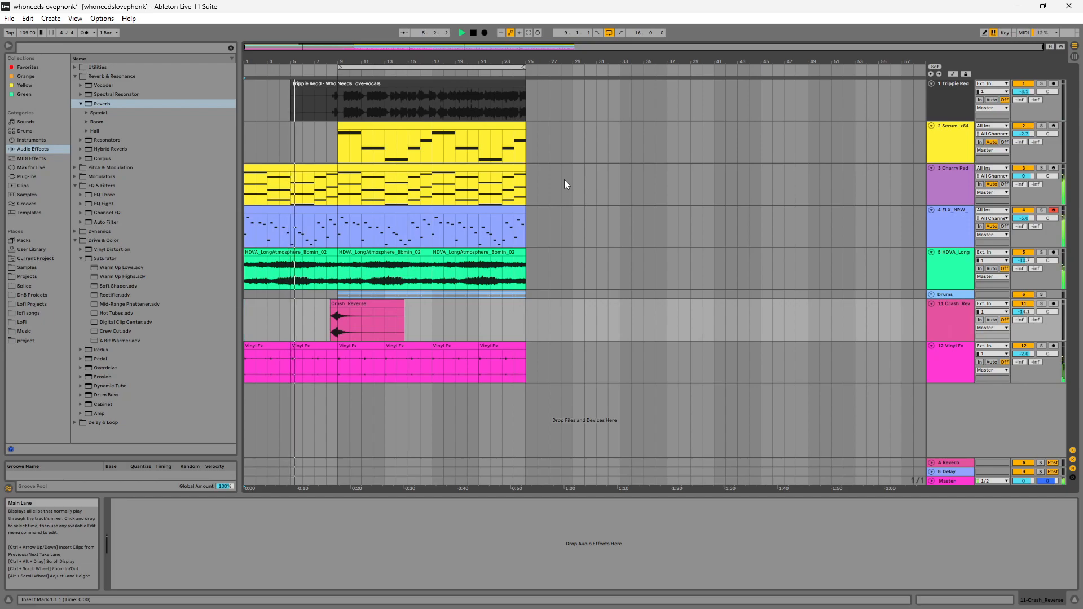
pyautogui.moveTo(1023, 312); pyautogui.dragTo(1024, 317)
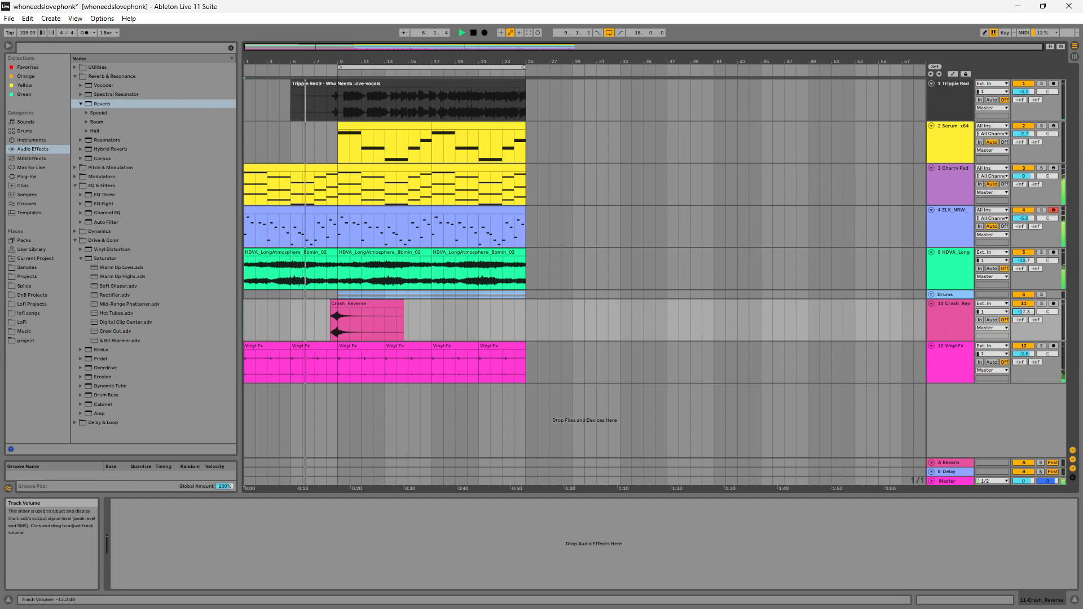